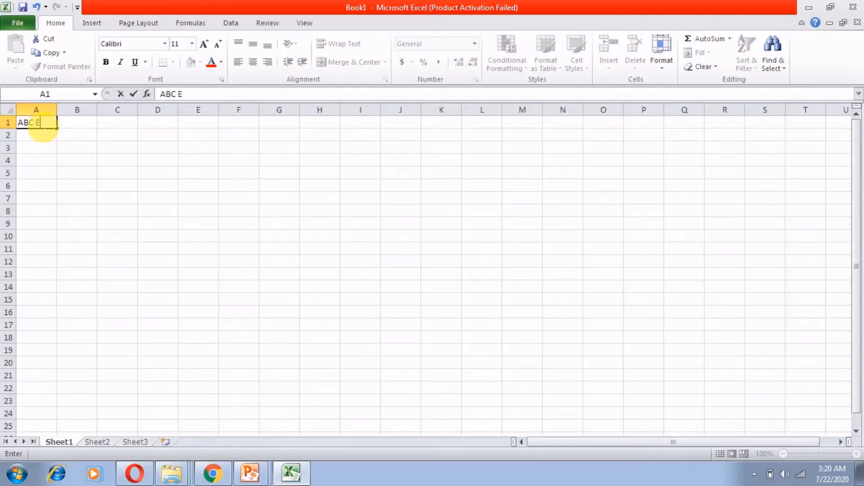
Step: Enter the title ABC ELECTRONICS SHOP in A1 and the heading ITEMS in B5
{"action": "type", "text": "S SHOP"}
{"action": "key", "text": "Return"}
{"action": "key", "text": "Down"}
{"action": "key", "text": "Down"}
{"action": "key", "text": "Down"}
{"action": "key", "text": "Right"}
{"action": "type", "text": "I"}
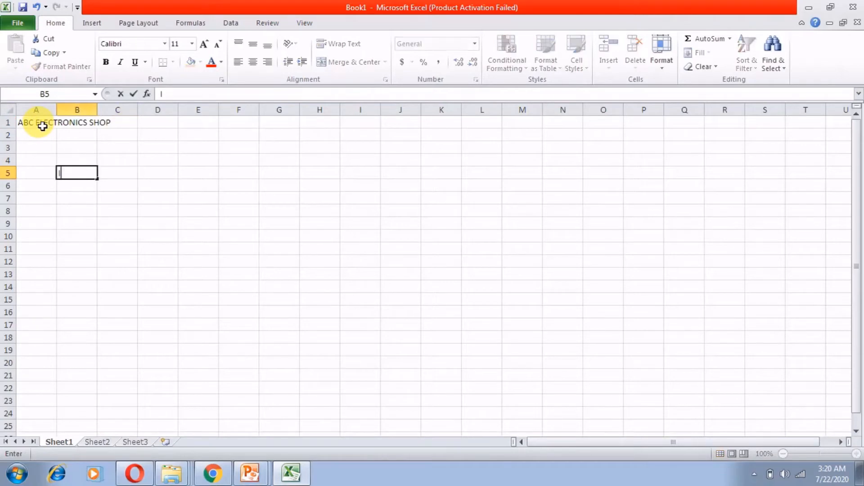
{"action": "type", "text": "TEMS"}
{"action": "key", "text": "Return"}
Step: List the items LED, MOBILE and LAPTOP in B6:B8 under the ITEMS heading
{"action": "key", "text": "Down"}
{"action": "key", "text": "Up"}
{"action": "type", "text": "LED"}
{"action": "key", "text": "Return"}
{"action": "type", "text": "MOBILE"}
{"action": "key", "text": "Return"}
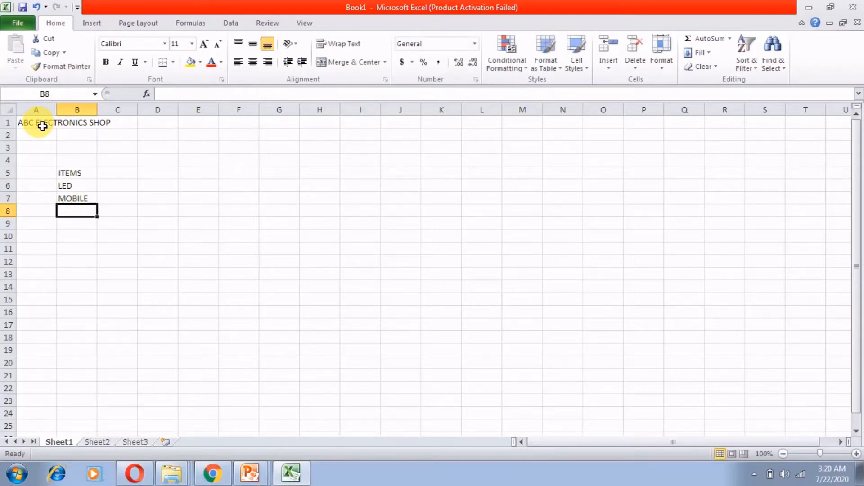
{"action": "type", "text": "LAPTOP"}
{"action": "key", "text": "Up"}
{"action": "key", "text": "Down"}
{"action": "key", "text": "Return"}
Step: Add the items MOUSE, Keyboard and Deepfreezer in B9:B11
{"action": "type", "text": "MOUSE"}
{"action": "key", "text": "Return"}
{"action": "type", "text": "Keyn"}
{"action": "key", "text": "BackSpace"}
{"action": "type", "text": "board"}
{"action": "key", "text": "Return"}
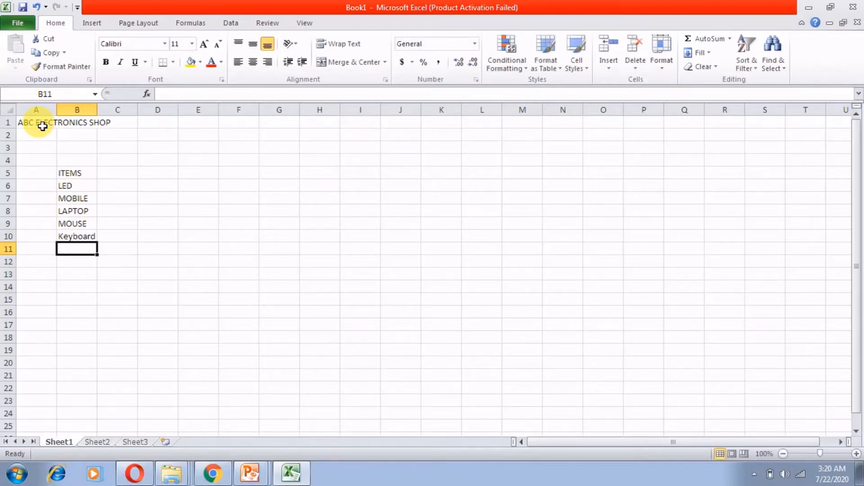
{"action": "type", "text": "Deepfre"}
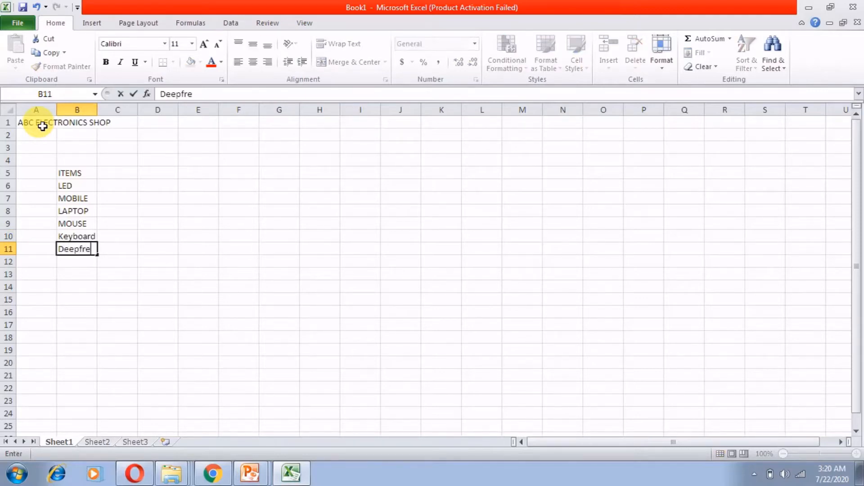
{"action": "type", "text": "ezer"}
{"action": "key", "text": "Return"}
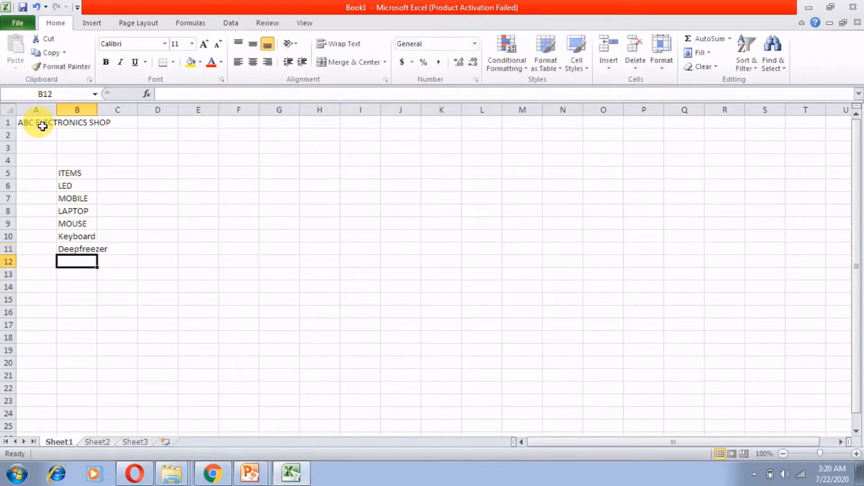
Step: Fit column B to its contents and add the items Speakers and Room Coolers in B12:B13
{"action": "double_click", "coordinate": [108, 114]}
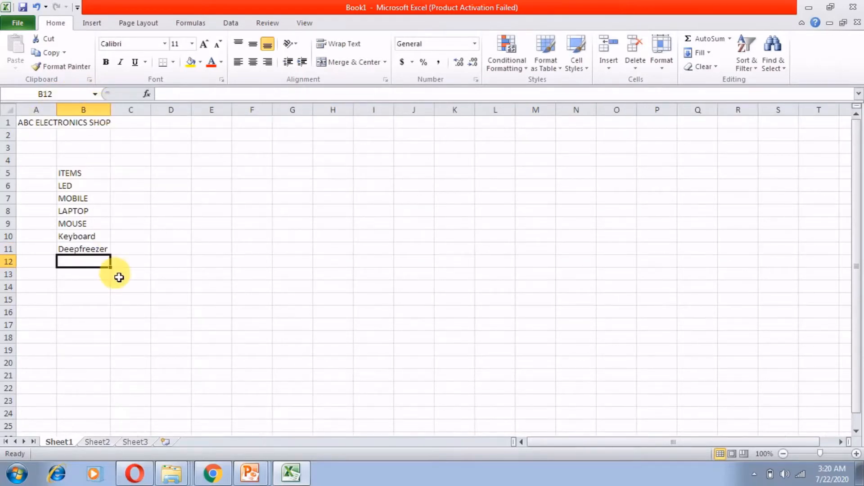
{"action": "type", "text": "Speakers"}
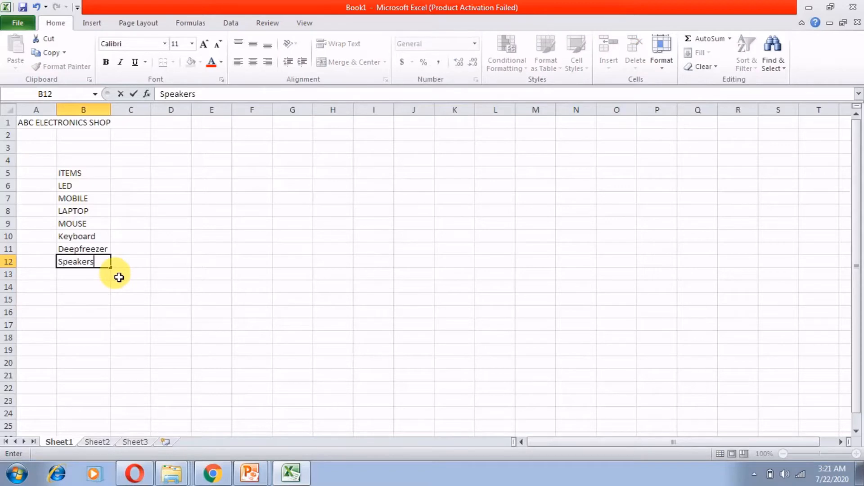
{"action": "key", "text": "Return"}
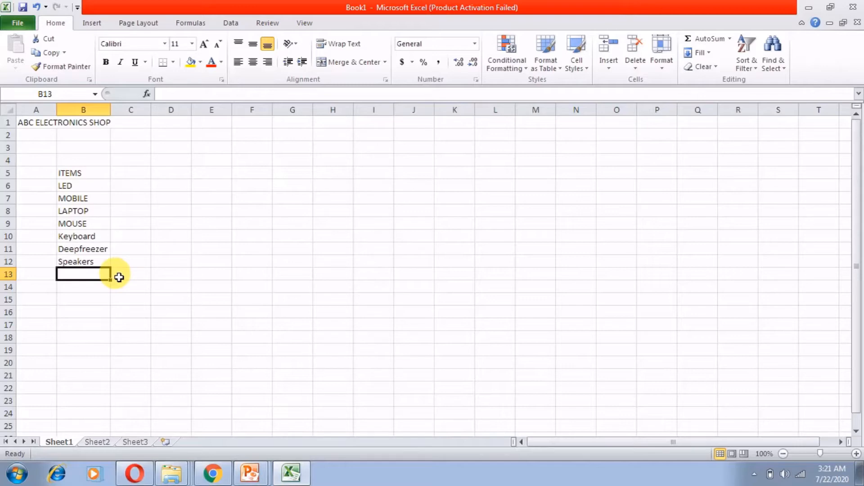
{"action": "type", "text": "Room Col"}
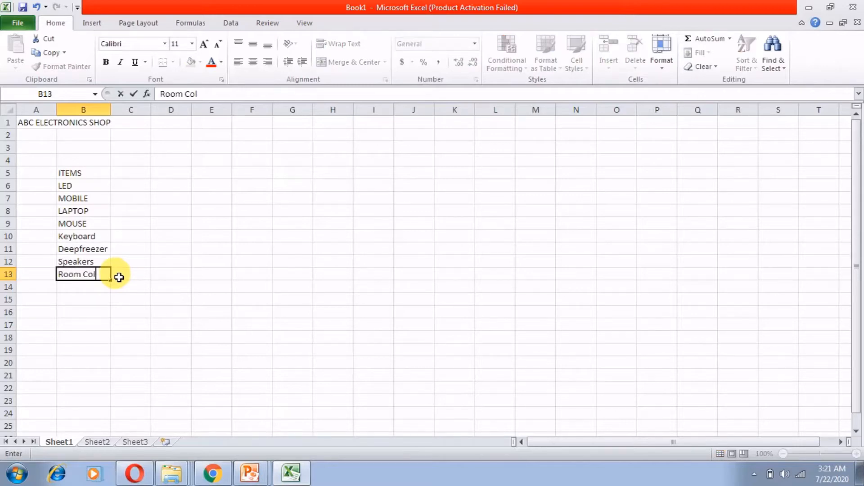
{"action": "key", "text": "BackSpace"}
{"action": "type", "text": "olers"}
{"action": "key", "text": "Return"}
Step: Select the item names in B6:B13 and refit column B to the width of its longest entry
{"action": "key", "text": "Up"}
{"action": "key", "text": "Up"}
{"action": "key", "text": "Up"}
{"action": "key", "text": "Up"}
{"action": "key", "text": "Up"}
{"action": "key", "text": "Up"}
{"action": "key", "text": "Up"}
{"action": "key", "text": "Up"}
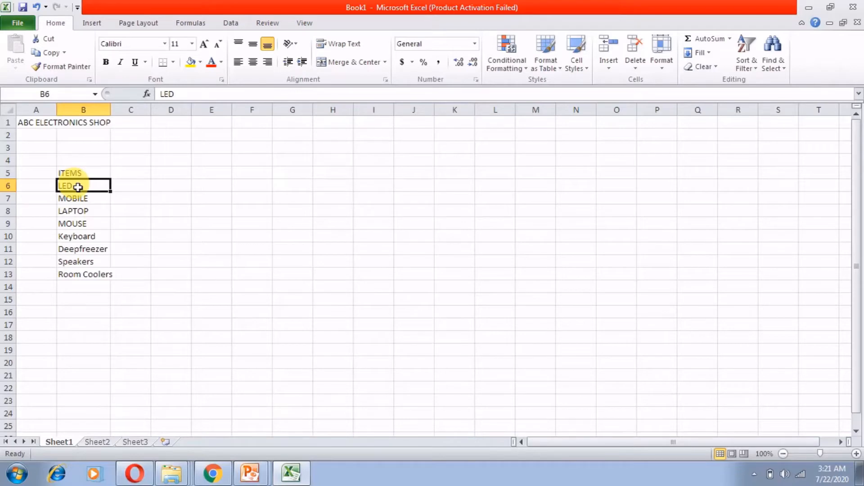
{"action": "left_click_drag", "start_coordinate": [78, 187], "coordinate": [102, 275]}
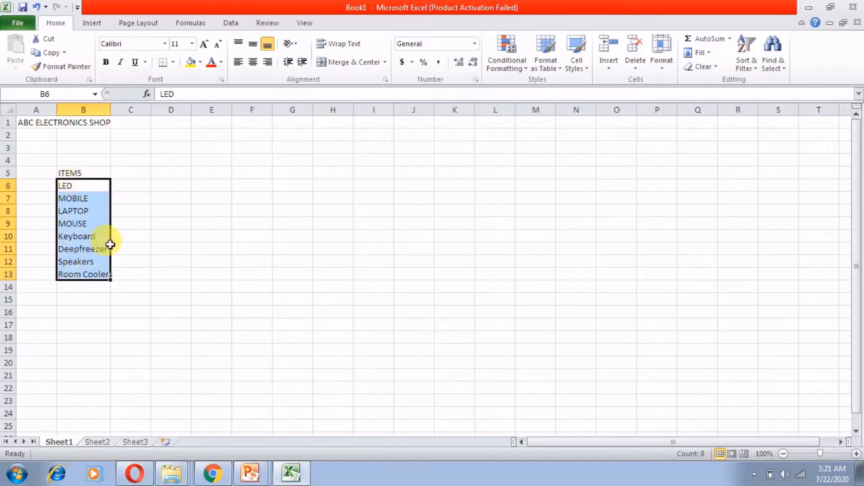
{"action": "double_click", "coordinate": [112, 110]}
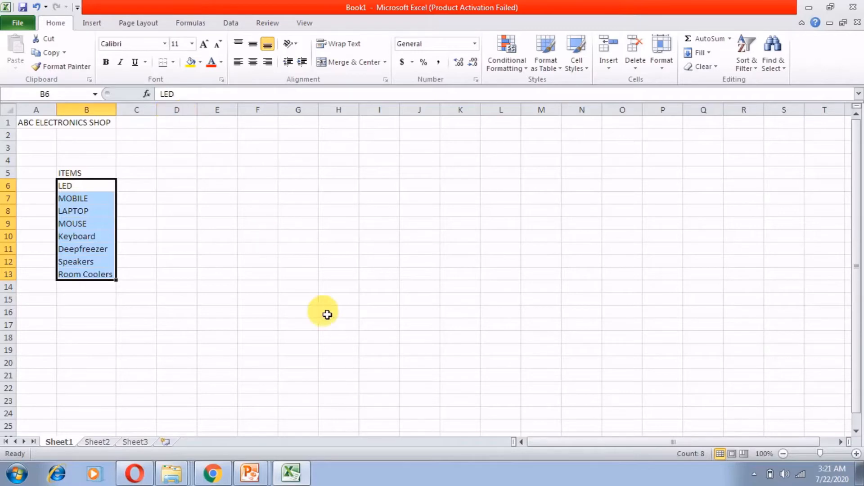
Step: Enter the title ABC Electronics Shop in A1 of Sheet2
{"action": "left_click", "coordinate": [100, 442]}
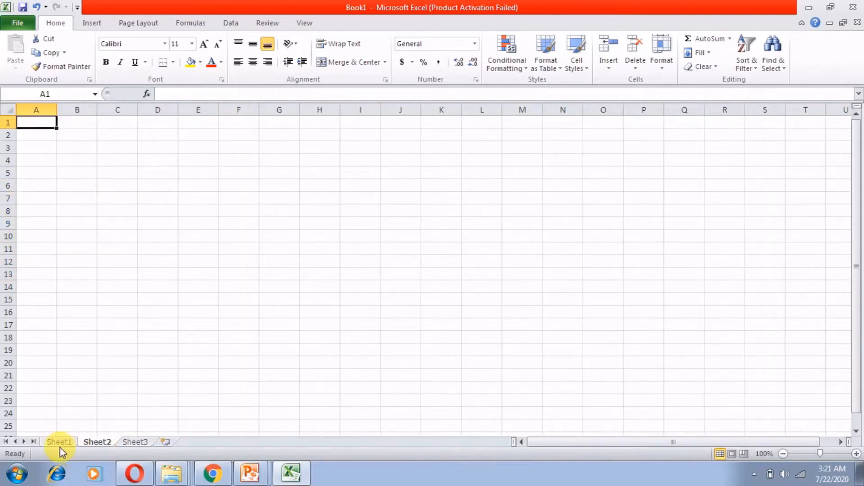
{"action": "type", "text": "ABA"}
{"action": "key", "text": "BackSpace"}
{"action": "type", "text": "C Electronics Shop"}
{"action": "key", "text": "Down"}
Step: Enter the subtitle Purcahsing Detail in A2 of Sheet2
{"action": "key", "text": "Down"}
{"action": "key", "text": "Down"}
{"action": "key", "text": "Down"}
{"action": "key", "text": "Up"}
{"action": "key", "text": "Up"}
{"action": "key", "text": "Up"}
{"action": "key", "text": "Down"}
{"action": "key", "text": "Down"}
{"action": "key", "text": "Down"}
{"action": "key", "text": "Right"}
{"action": "key", "text": "Right"}
{"action": "key", "text": "Left"}
{"action": "key", "text": "Left"}
{"action": "key", "text": "Up"}
{"action": "key", "text": "Up"}
{"action": "key", "text": "Up"}
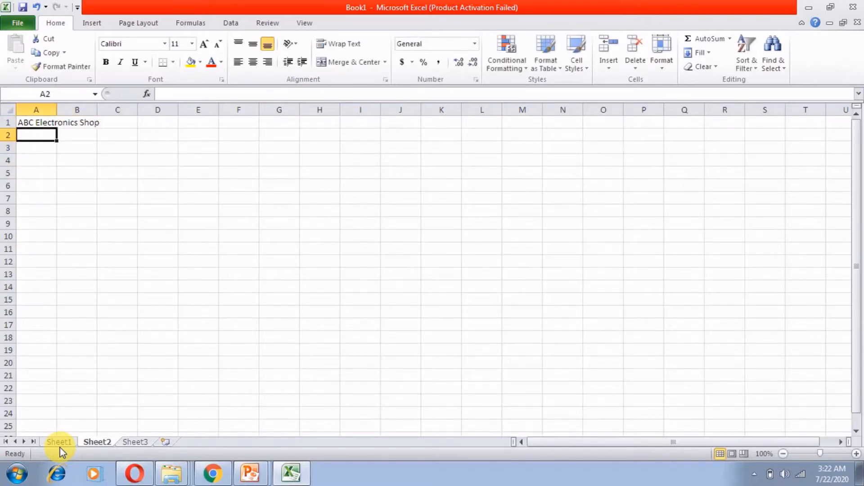
{"action": "type", "text": "Purcahsing Detail"}
{"action": "key", "text": "Return"}
Step: Copy the item names in B6:B13 of Sheet1 and paste them into Sheet2 starting at C5
{"action": "key", "text": "Down"}
{"action": "key", "text": "Down"}
{"action": "key", "text": "Right"}
{"action": "key", "text": "Right"}
{"action": "key", "text": "Left"}
{"action": "left_click", "coordinate": [60, 446]}
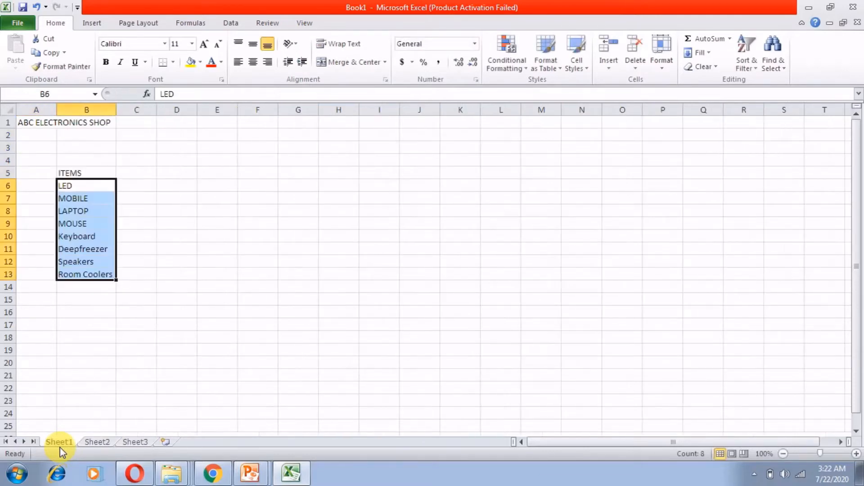
{"action": "key", "text": "Up"}
{"action": "key", "text": "Down"}
{"action": "key", "text": "shift+Down"}
{"action": "key", "text": "shift+Down"}
{"action": "key", "text": "shift+Down"}
{"action": "key", "text": "shift+Down"}
{"action": "key", "text": "shift+Down"}
{"action": "key", "text": "shift+Down"}
{"action": "key", "text": "shift+Down"}
{"action": "key", "text": "ctrl+c"}
{"action": "key", "text": "ctrl+Page_Down"}
{"action": "key", "text": "Right"}
{"action": "key", "text": "ctrl+v"}
Step: Add the heading Item in C4 and the heading Date in B4
{"action": "key", "text": "Up"}
{"action": "type", "text": "I"}
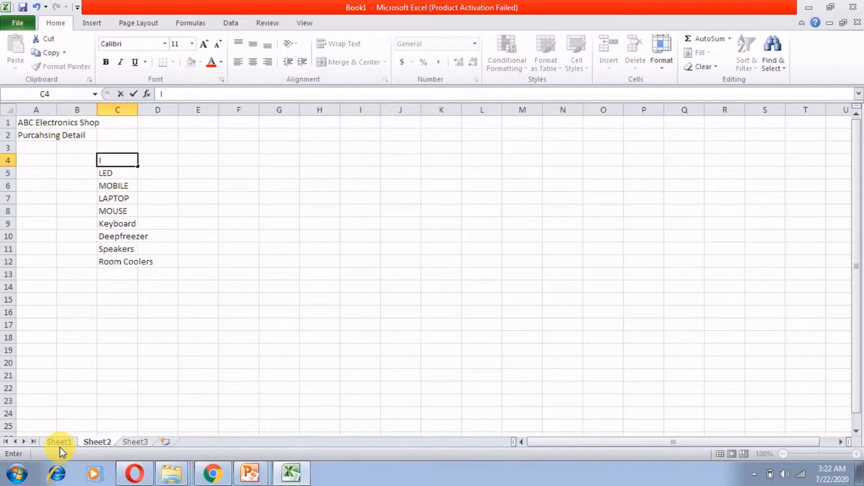
{"action": "type", "text": "tem"}
{"action": "key", "text": "Left"}
{"action": "type", "text": "Date"}
{"action": "key", "text": "Return"}
Step: Enter the date 21-Jul-20 in B5 beside the LED item
{"action": "type", "text": "21"}
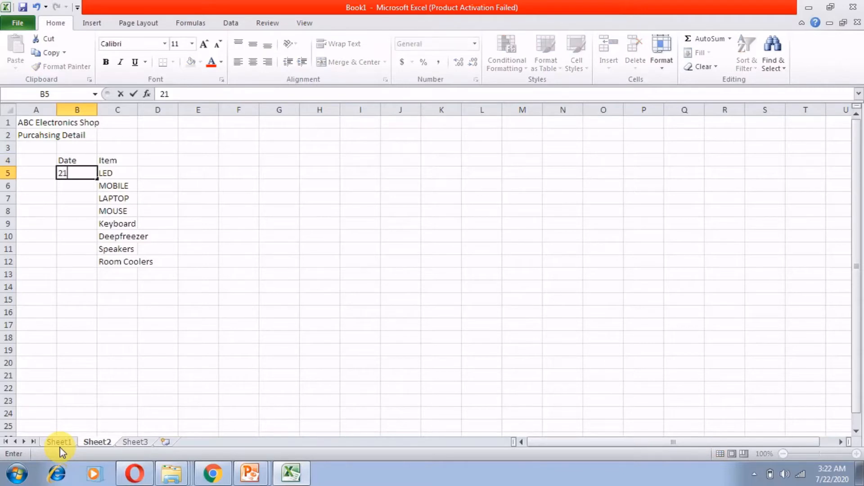
{"action": "type", "text": "-Jul-20"}
{"action": "key", "text": "ctrl+Return"}
{"action": "key", "text": "ctrl+c"}
{"action": "key", "text": "shift+Down"}
{"action": "key", "text": "shift+Down"}
{"action": "key", "text": "shift+Down"}
{"action": "key", "text": "shift+Down"}
{"action": "key", "text": "shift+Down"}
{"action": "key", "text": "shift+Down"}
{"action": "key", "text": "shift+Down"}
{"action": "key", "text": "Escape"}
{"action": "key", "text": "Down"}
{"action": "key", "text": "Up"}
Step: Copy the date in B5 to all item rows down to B12
{"action": "key", "text": "ctrl+c"}
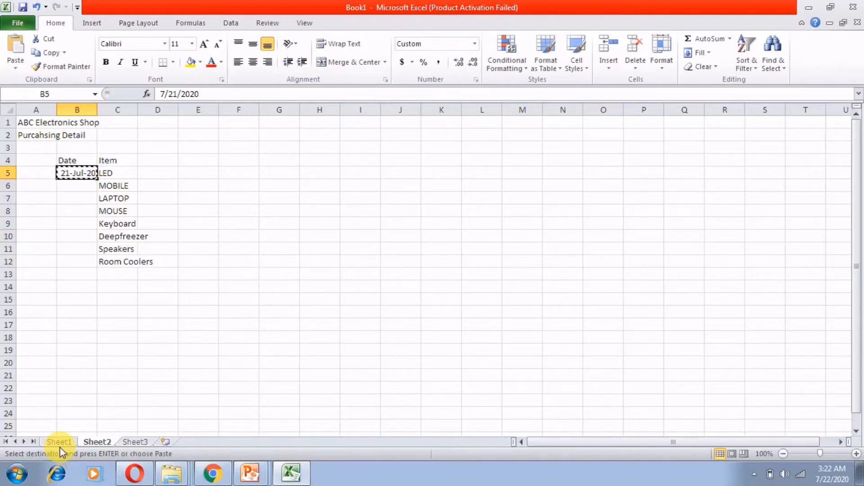
{"action": "key", "text": "shift+Down"}
{"action": "key", "text": "shift+Down"}
{"action": "key", "text": "shift+Down"}
{"action": "key", "text": "shift+Down"}
{"action": "key", "text": "shift+Down"}
{"action": "key", "text": "shift+Down"}
{"action": "key", "text": "shift+Down"}
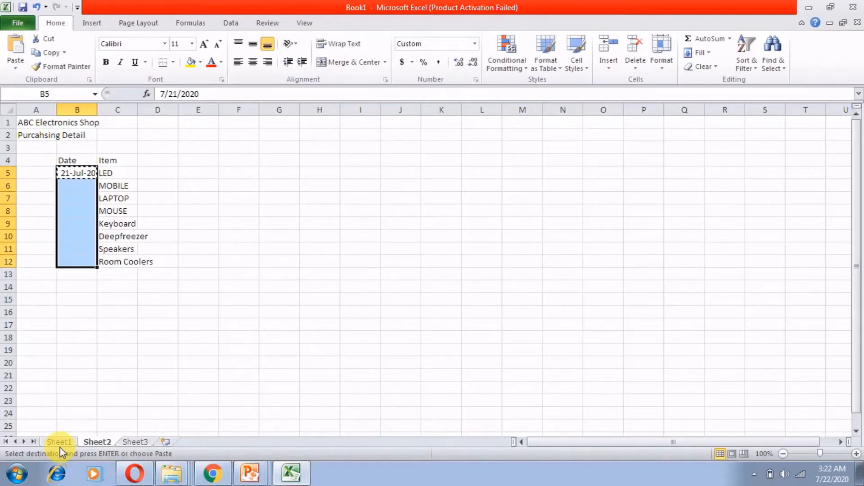
{"action": "key", "text": "ctrl+v"}
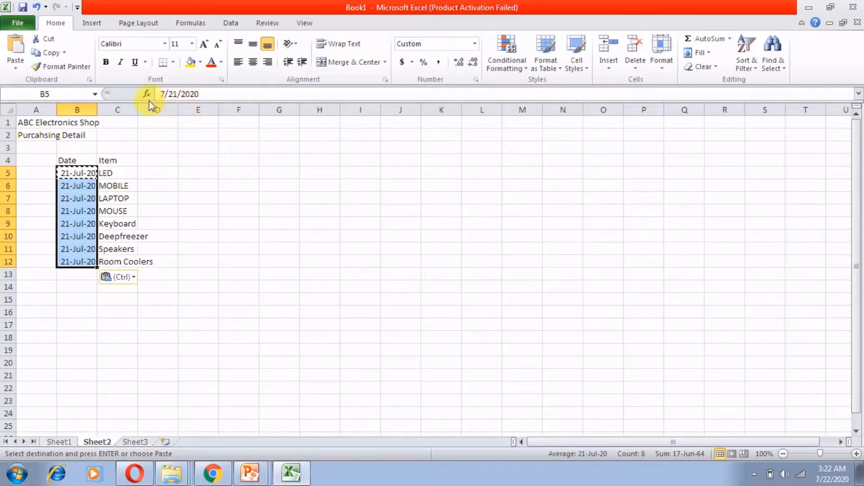
Step: Fit column C to its contents and add the heading Qty in D4
{"action": "double_click", "coordinate": [138, 109]}
{"action": "left_click", "coordinate": [187, 161]}
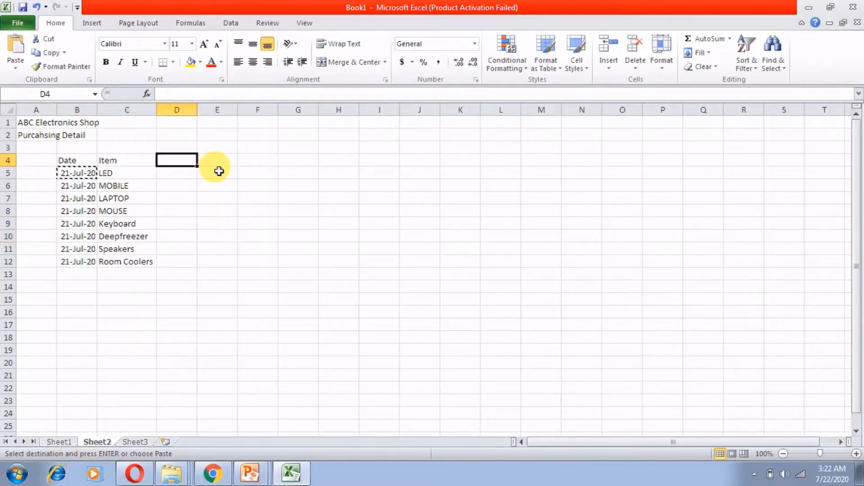
{"action": "type", "text": "Qty"}
{"action": "key", "text": "Return"}
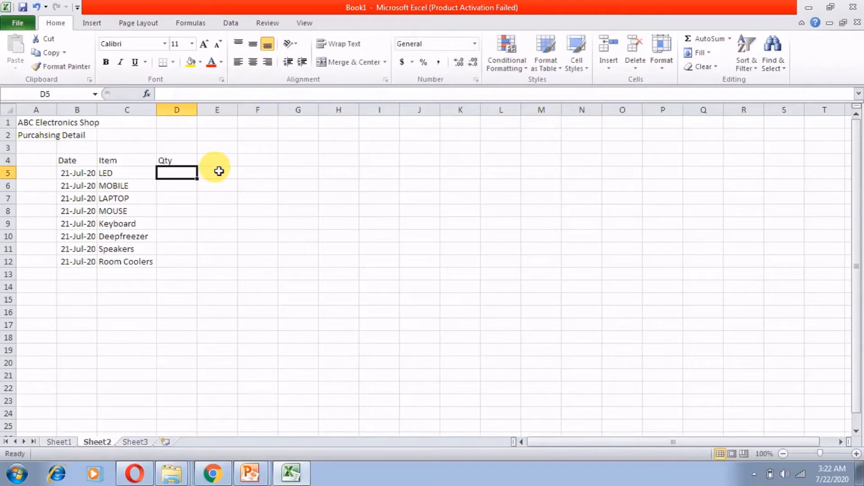
Step: Enter the quantities 23, 45, 67, 88, 99, 12, 33 and 44 in D5:D12
{"action": "type", "text": "23"}
{"action": "key", "text": "Return"}
{"action": "type", "text": "45"}
{"action": "key", "text": "Return"}
{"action": "type", "text": "67"}
{"action": "key", "text": "Return"}
{"action": "type", "text": "88"}
{"action": "key", "text": "Return"}
{"action": "type", "text": "99"}
{"action": "key", "text": "Return"}
{"action": "type", "text": "12"}
{"action": "key", "text": "Return"}
{"action": "type", "text": "33"}
{"action": "key", "text": "Return"}
{"action": "type", "text": "44"}
{"action": "key", "text": "Return"}
Step: Enter the date 20-Jul-20 in B13, below the existing dates
{"action": "key", "text": "Up"}
{"action": "key", "text": "Up"}
{"action": "key", "text": "Left"}
{"action": "key", "text": "Left"}
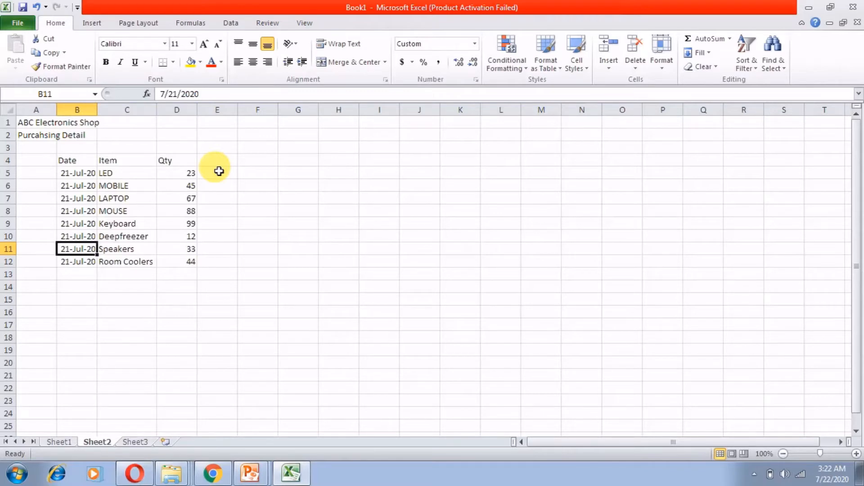
{"action": "key", "text": "Down"}
{"action": "key", "text": "Down"}
{"action": "type", "text": "20"}
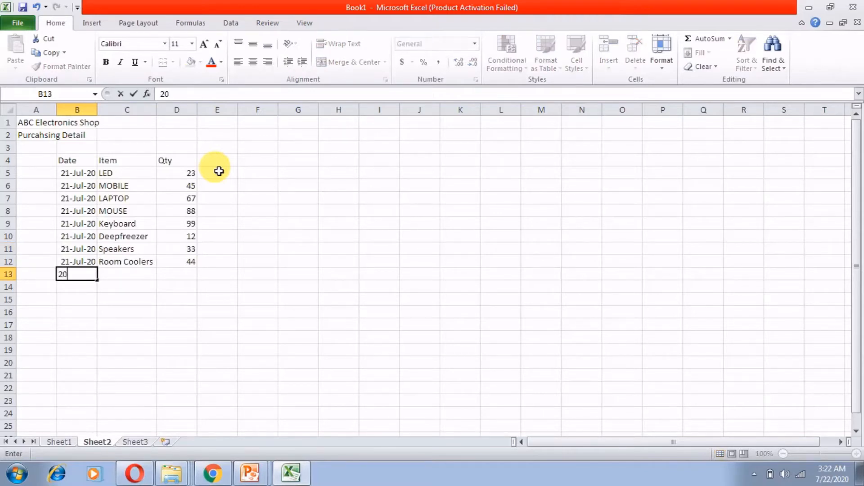
{"action": "type", "text": "0"}
{"action": "key", "text": "BackSpace"}
{"action": "type", "text": "-Jul-20"}
{"action": "key", "text": "Tab"}
Step: Copy the items MOBILE, LAPTOP and MOUSE from C6:C8 to C13:C15
{"action": "key", "text": "Up"}
{"action": "key", "text": "Up"}
{"action": "key", "text": "Up"}
{"action": "key", "text": "Up"}
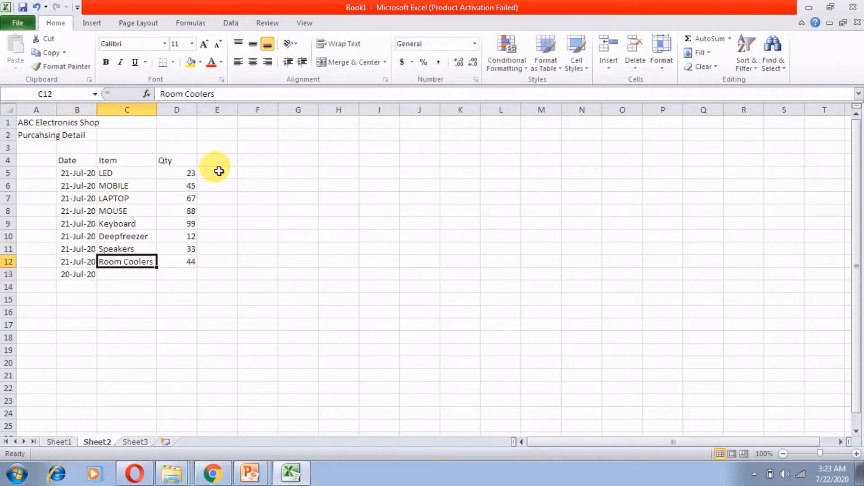
{"action": "key", "text": "Up"}
{"action": "key", "text": "Up"}
{"action": "key", "text": "Up"}
{"action": "key", "text": "Up"}
{"action": "key", "text": "Down"}
{"action": "key", "text": "shift+Down"}
{"action": "key", "text": "shift+Down"}
{"action": "key", "text": "ctrl+c"}
{"action": "key", "text": "Down"}
{"action": "key", "text": "Down"}
{"action": "key", "text": "Down"}
{"action": "key", "text": "Down"}
{"action": "key", "text": "Down"}
{"action": "key", "text": "Down"}
{"action": "key", "text": "Down"}
{"action": "key", "text": "ctrl+v"}
Step: Copy the date in B13 down to B14:B15
{"action": "key", "text": "Left"}
{"action": "key", "text": "ctrl+c"}
{"action": "key", "text": "Down"}
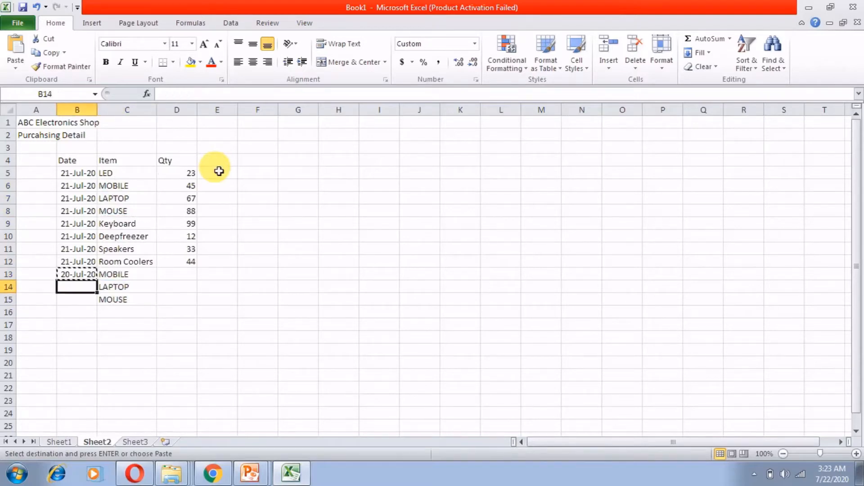
{"action": "key", "text": "shift+Down"}
{"action": "key", "text": "Return"}
Step: Enter the quantities 34, 55 and 66 in D13:D15
{"action": "key", "text": "Up"}
{"action": "key", "text": "Right"}
{"action": "key", "text": "Right"}
{"action": "type", "text": "34"}
{"action": "key", "text": "Return"}
{"action": "type", "text": "55"}
{"action": "key", "text": "Return"}
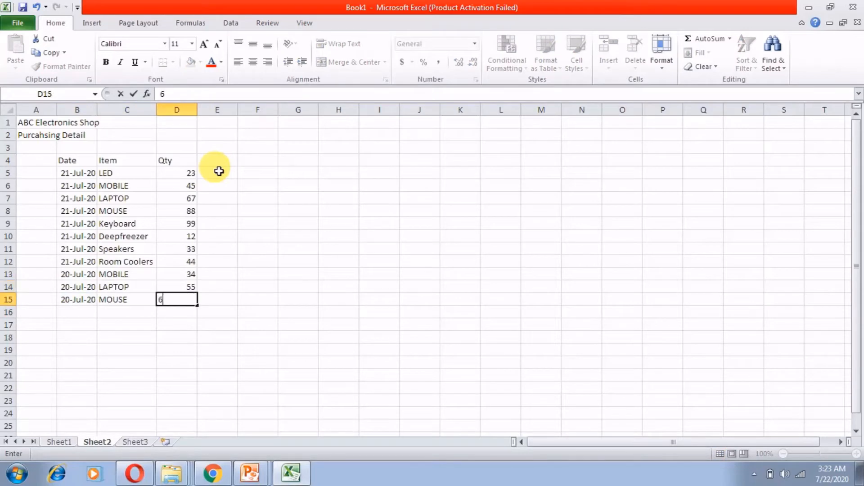
{"action": "type", "text": "66"}
{"action": "key", "text": "Return"}
Step: Enter the date 19-Jul-20 in B16, below the existing dates
{"action": "key", "text": "Left"}
{"action": "key", "text": "Left"}
{"action": "key", "text": "Left"}
{"action": "key", "text": "Right"}
{"action": "key", "text": "Down"}
{"action": "key", "text": "Up"}
{"action": "type", "text": "19-Ju"}
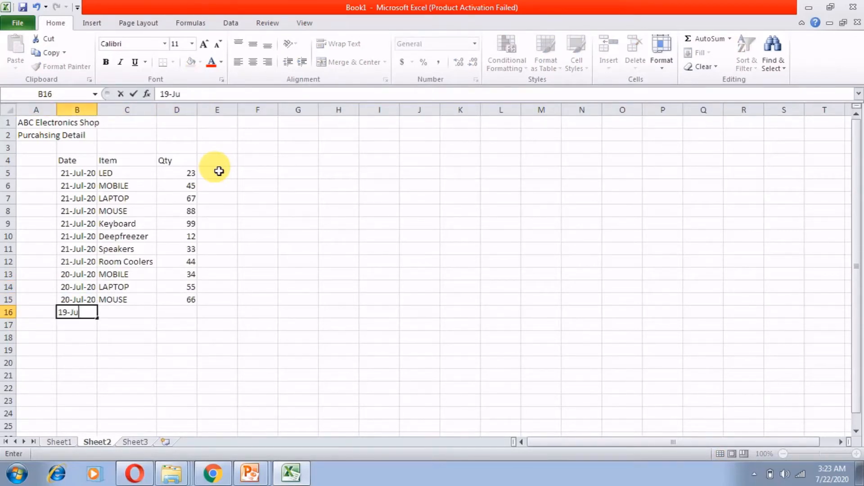
{"action": "type", "text": "l-20"}
{"action": "key", "text": "Tab"}
Step: Copy the items MOUSE, Keyboard, Deepfreezer and Speakers from C8:C11 to C16:C19
{"action": "key", "text": "Up"}
{"action": "key", "text": "Up"}
{"action": "key", "text": "Up"}
{"action": "key", "text": "Up"}
{"action": "key", "text": "Up"}
{"action": "key", "text": "Up"}
{"action": "key", "text": "Up"}
{"action": "key", "text": "Up"}
{"action": "key", "text": "shift+Down"}
{"action": "key", "text": "shift+Down"}
{"action": "key", "text": "shift+Down"}
{"action": "key", "text": "ctrl+c"}
{"action": "key", "text": "ctrl+Down"}
{"action": "key", "text": "Down"}
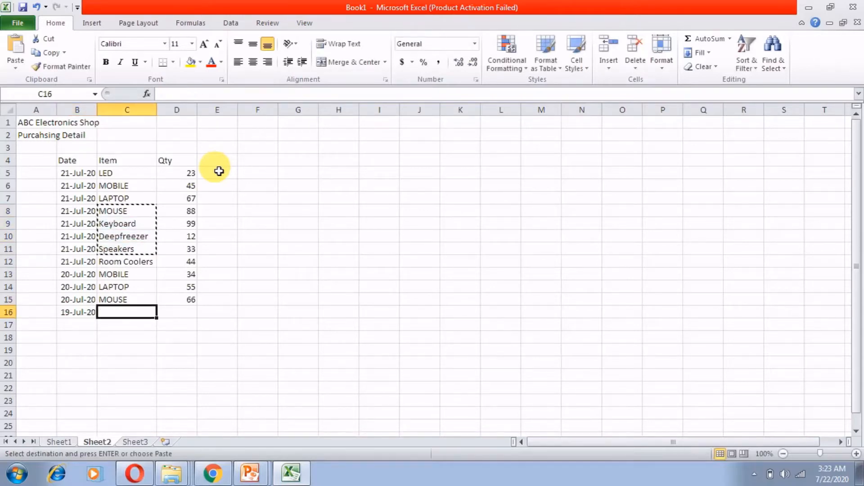
{"action": "key", "text": "ctrl+v"}
Step: Copy the date in B16 down to B17:B19
{"action": "key", "text": "Down"}
{"action": "key", "text": "Left"}
{"action": "key", "text": "Up"}
{"action": "key", "text": "ctrl+c"}
{"action": "key", "text": "Down"}
{"action": "key", "text": "ctrl+v"}
{"action": "key", "text": "Down"}
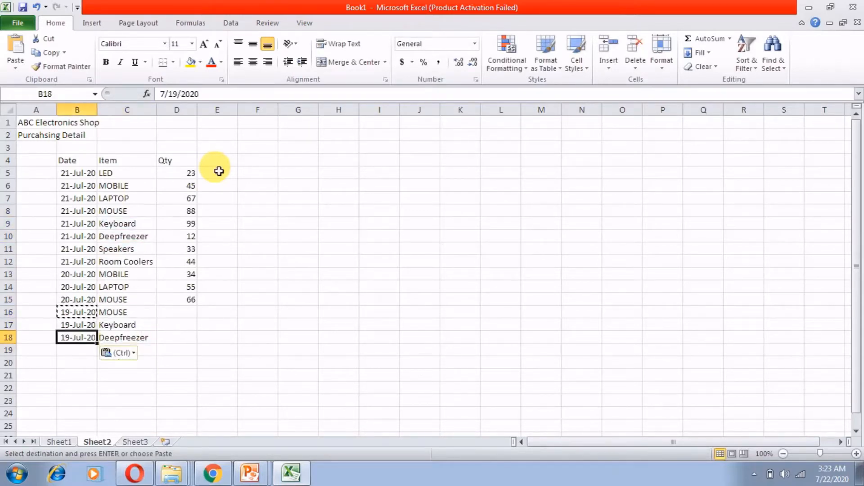
{"action": "key", "text": "ctrl+v"}
{"action": "key", "text": "Down"}
{"action": "key", "text": "ctrl+v"}
Step: Enter the quantities 22, 33, 44 and 66 in D16:D19
{"action": "key", "text": "Right"}
{"action": "key", "text": "Up"}
{"action": "key", "text": "Up"}
{"action": "key", "text": "Up"}
{"action": "key", "text": "Right"}
{"action": "type", "text": "22"}
{"action": "key", "text": "Return"}
{"action": "type", "text": "33"}
{"action": "key", "text": "Return"}
{"action": "type", "text": "44"}
{"action": "key", "text": "Return"}
{"action": "type", "text": "66"}
Step: Enter the date 18-Jul-20 in B20 and copy it down to B24
{"action": "key", "text": "Left"}
{"action": "key", "text": "Left"}
{"action": "key", "text": "Down"}
{"action": "type", "text": "18-"}
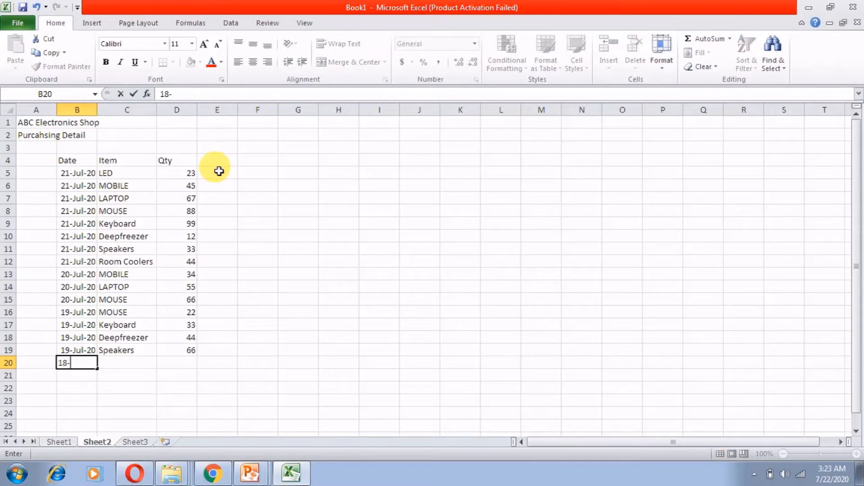
{"action": "type", "text": "Jul-20"}
{"action": "key", "text": "ctrl+Return"}
{"action": "key", "text": "ctrl+c"}
{"action": "key", "text": "Down"}
{"action": "key", "text": "shift+Down"}
{"action": "key", "text": "shift+Down"}
{"action": "key", "text": "shift+Down"}
{"action": "key", "text": "Return"}
Step: Copy the items from Keyboard through MOBILE in C9:C13 to C20:C24
{"action": "key", "text": "Right"}
{"action": "key", "text": "Up"}
{"action": "key", "text": "Up"}
{"action": "key", "text": "Up"}
{"action": "key", "text": "Up"}
{"action": "key", "text": "Up"}
{"action": "key", "text": "Up"}
{"action": "key", "text": "Up"}
{"action": "key", "text": "Up"}
{"action": "key", "text": "Up"}
{"action": "key", "text": "Up"}
{"action": "key", "text": "Up"}
{"action": "key", "text": "Up"}
{"action": "key", "text": "Up"}
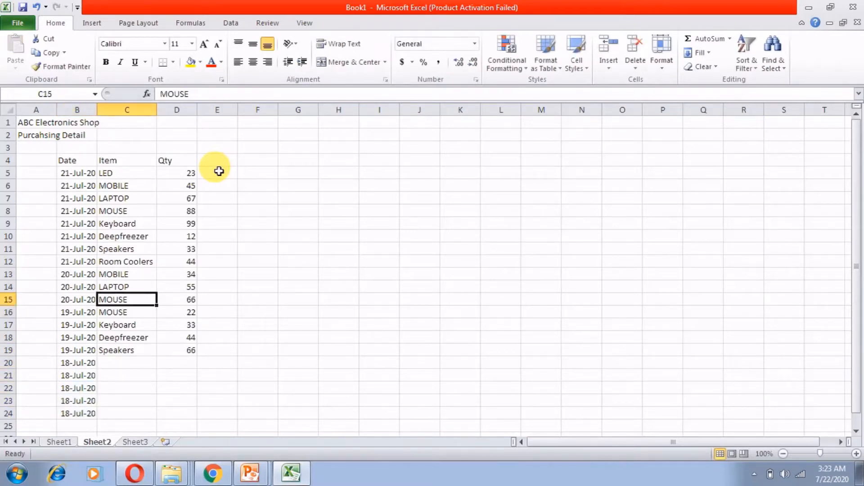
{"action": "key", "text": "Down"}
{"action": "key", "text": "shift+Down"}
{"action": "key", "text": "shift+Down"}
{"action": "key", "text": "shift+Down"}
{"action": "key", "text": "shift+Down"}
{"action": "key", "text": "ctrl+c"}
{"action": "key", "text": "Down"}
{"action": "key", "text": "Down"}
{"action": "key", "text": "Down"}
{"action": "key", "text": "Down"}
{"action": "key", "text": "Down"}
{"action": "key", "text": "Down"}
{"action": "key", "text": "Down"}
{"action": "key", "text": "Down"}
{"action": "key", "text": "Down"}
{"action": "key", "text": "Down"}
{"action": "key", "text": "Down"}
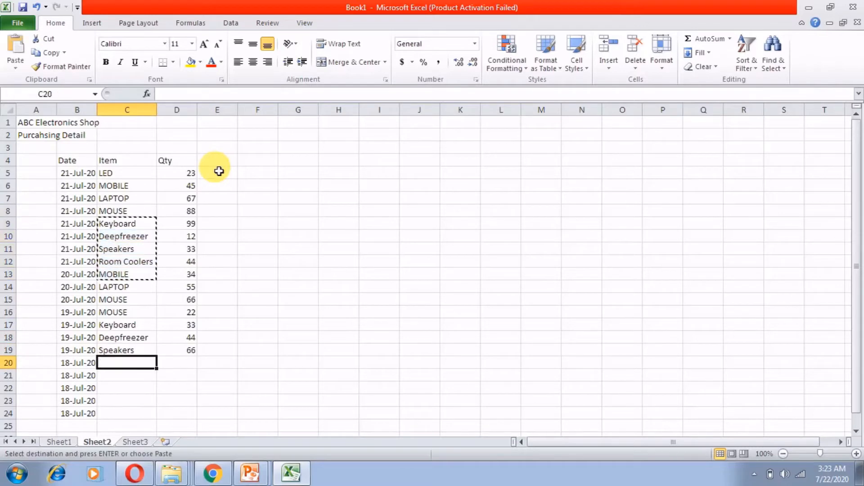
{"action": "key", "text": "ctrl+v"}
Step: Enter the quantities 55, 66, 77, 89 and 11 in D20:D24
{"action": "key", "text": "Right"}
{"action": "type", "text": "55"}
{"action": "key", "text": "Return"}
{"action": "type", "text": "66"}
{"action": "key", "text": "Return"}
{"action": "type", "text": "77"}
{"action": "key", "text": "Return"}
{"action": "type", "text": "89"}
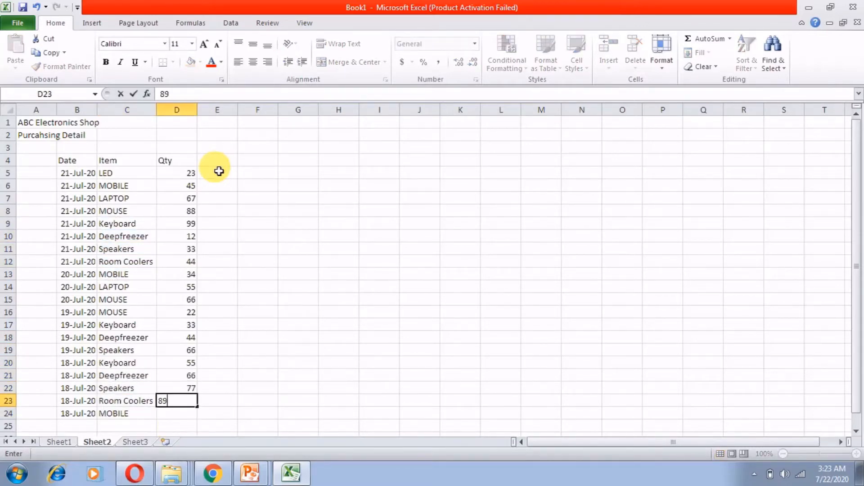
{"action": "key", "text": "Return"}
{"action": "type", "text": "0"}
{"action": "key", "text": "Return"}
{"action": "key", "text": "Up"}
{"action": "type", "text": "11"}
{"action": "key", "text": "Return"}
{"action": "key", "text": "Left"}
{"action": "key", "text": "Left"}
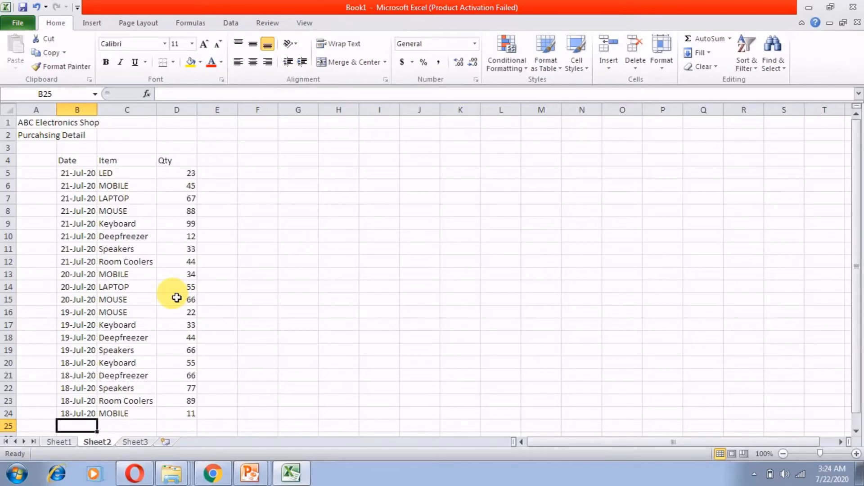
{"action": "key", "text": "Up"}
{"action": "key", "text": "Up"}
{"action": "key", "text": "Up"}
{"action": "key", "text": "Up"}
{"action": "key", "text": "Up"}
{"action": "key", "text": "Up"}
{"action": "key", "text": "Up"}
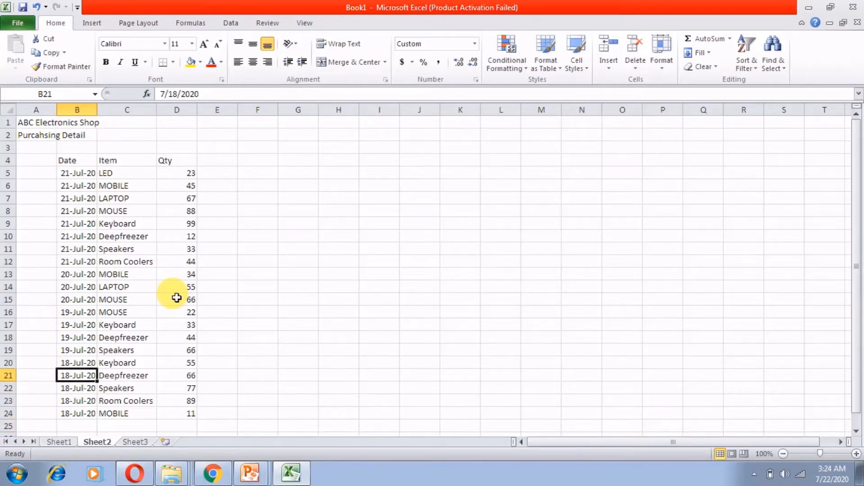
{"action": "key", "text": "Up"}
{"action": "key", "text": "Up"}
{"action": "key", "text": "Up"}
{"action": "key", "text": "Up"}
{"action": "key", "text": "Up"}
{"action": "key", "text": "Up"}
{"action": "key", "text": "Right"}
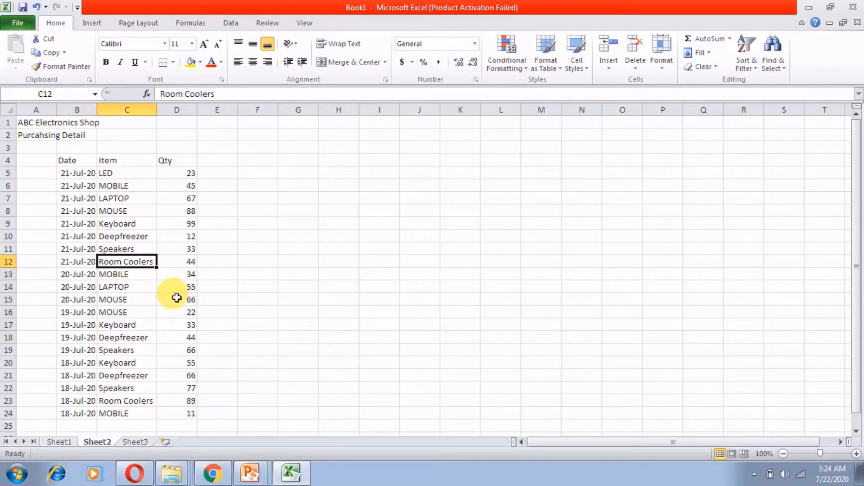
Step: Copy the items and quantities in C12:D16 to C25:D29
{"action": "key", "text": "shift+Down"}
{"action": "key", "text": "shift+Down"}
{"action": "key", "text": "shift+Down"}
{"action": "key", "text": "shift+Right"}
{"action": "key", "text": "shift+Down"}
{"action": "key", "text": "ctrl+c"}
{"action": "key", "text": "ctrl+Down"}
{"action": "key", "text": "Down"}
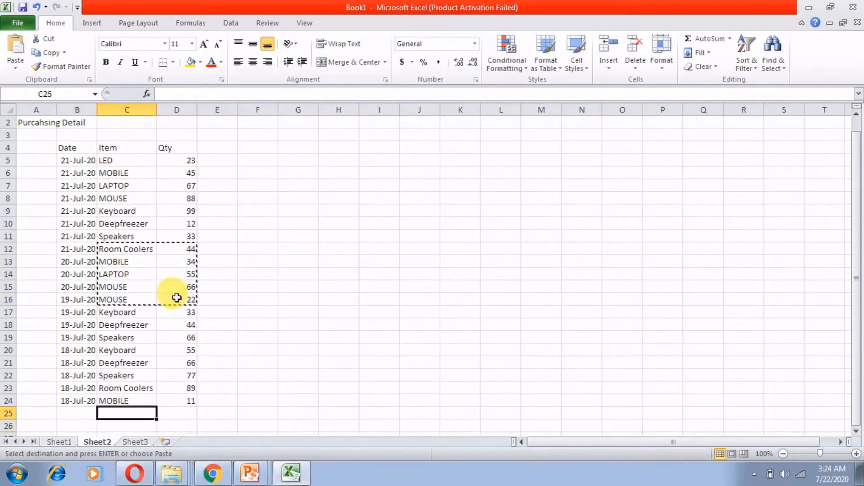
{"action": "key", "text": "shift+Down"}
{"action": "key", "text": "shift+Page_Down"}
{"action": "key", "text": "shift+Page_Down"}
{"action": "key", "text": "shift+Page_Down"}
{"action": "key", "text": "shift+Page_Down"}
{"action": "key", "text": "shift+Page_Down"}
{"action": "key", "text": "ctrl+v"}
{"action": "key", "text": "Up"}
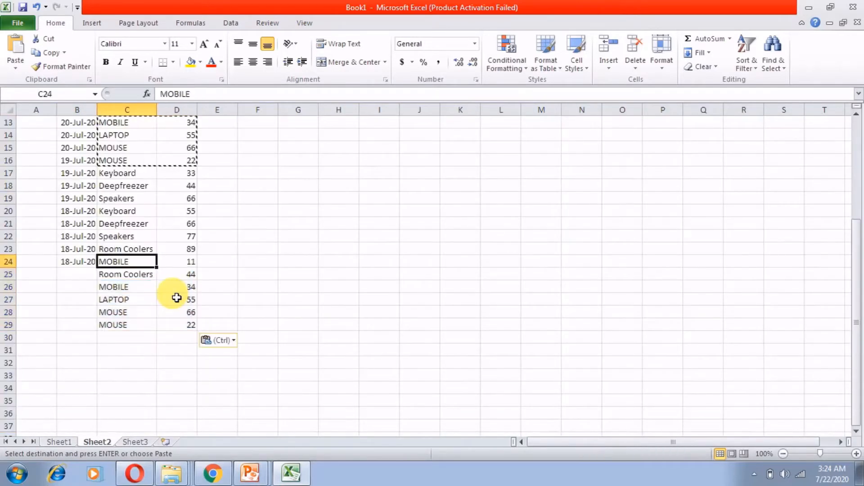
Step: Copy Room Coolers from C25 down the Item column through C150
{"action": "key", "text": "Down"}
{"action": "key", "text": "shift+Page_Down"}
{"action": "key", "text": "shift+Page_Down"}
{"action": "key", "text": "shift+Page_Down"}
{"action": "key", "text": "shift+Page_Down"}
{"action": "key", "text": "shift+Page_Down"}
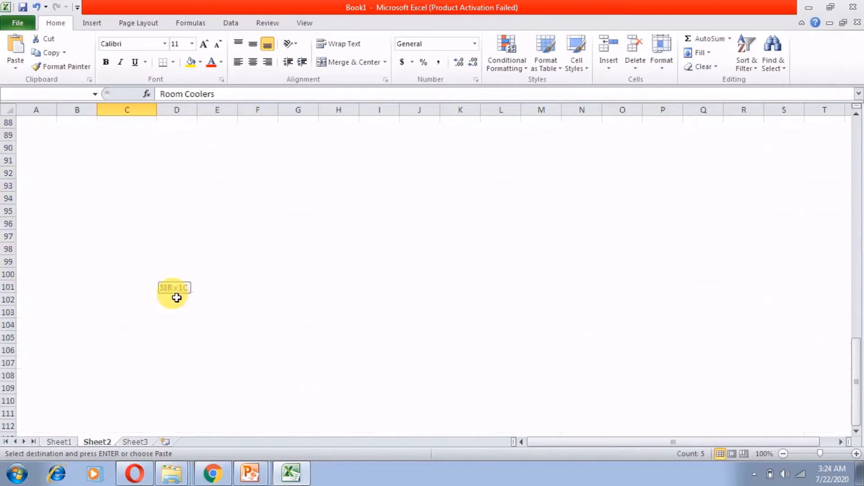
{"action": "key", "text": "ctrl+v"}
Step: Copy Speakers from C19 over a long block of the Item column starting at C28
{"action": "key", "text": "Up"}
{"action": "key", "text": "Up"}
{"action": "key", "text": "Up"}
{"action": "key", "text": "Up"}
{"action": "key", "text": "Up"}
{"action": "key", "text": "Up"}
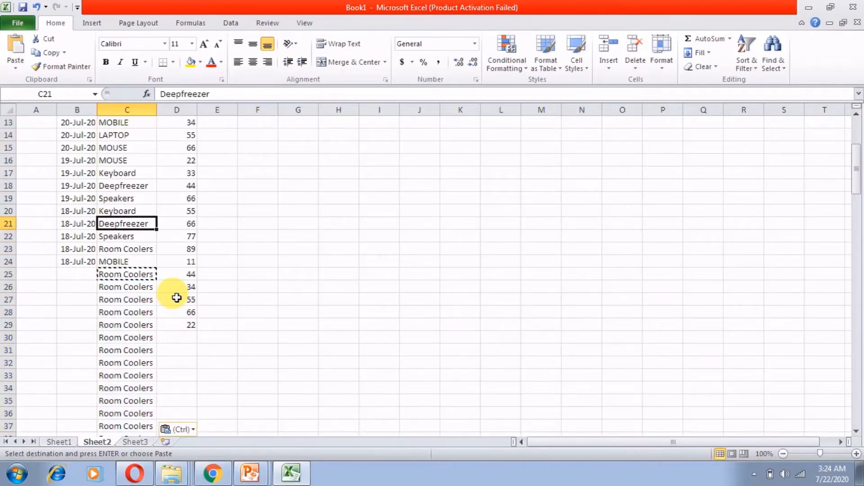
{"action": "key", "text": "ctrl+c"}
{"action": "key", "text": "Down"}
{"action": "key", "text": "Down"}
{"action": "key", "text": "Down"}
{"action": "key", "text": "Down"}
{"action": "key", "text": "Down"}
{"action": "key", "text": "Down"}
{"action": "key", "text": "Down"}
{"action": "key", "text": "Down"}
{"action": "key", "text": "Down"}
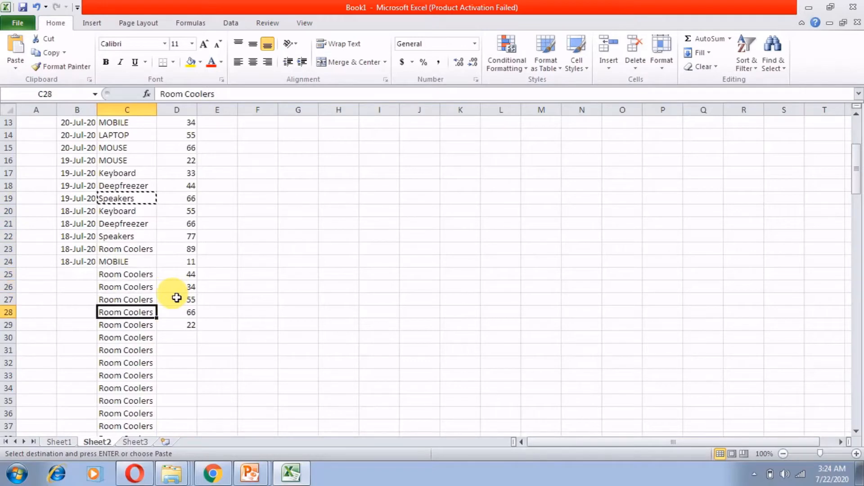
{"action": "key", "text": "shift+Page_Down"}
{"action": "key", "text": "ctrl+v"}
Step: Copy an item from just above row 25 over a block of cells near the end of the Item column at C150
{"action": "key", "text": "Up"}
{"action": "key", "text": "Up"}
{"action": "key", "text": "Up"}
{"action": "key", "text": "Up"}
{"action": "key", "text": "Up"}
{"action": "key", "text": "Up"}
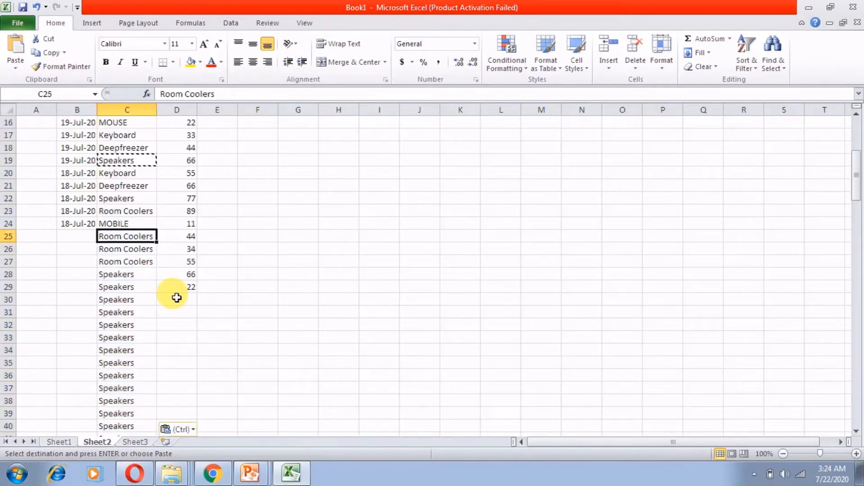
{"action": "key", "text": "Up"}
{"action": "key", "text": "ctrl+c"}
{"action": "key", "text": "ctrl+Down"}
{"action": "key", "text": "Down"}
{"action": "key", "text": "Up"}
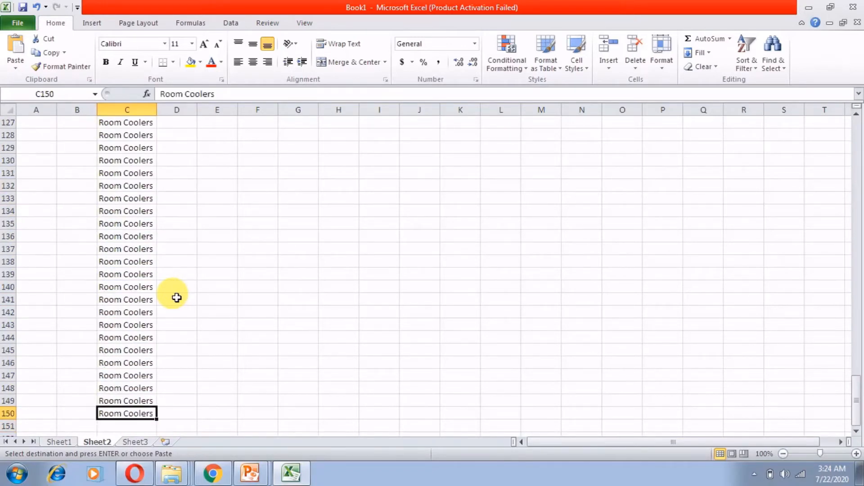
{"action": "key", "text": "shift+Up"}
{"action": "key", "text": "shift+Up"}
{"action": "key", "text": "shift+Up"}
{"action": "key", "text": "shift+Up"}
{"action": "key", "text": "shift+Up"}
{"action": "key", "text": "shift+Up"}
{"action": "key", "text": "shift+Up"}
{"action": "key", "text": "shift+Up"}
{"action": "key", "text": "shift+Up"}
{"action": "key", "text": "shift+Up"}
{"action": "key", "text": "Up"}
{"action": "key", "text": "ctrl+v"}
Step: Paste the copied item into several more cells of the long Room Coolers and Speakers list to vary the items
{"action": "key", "text": "Up"}
{"action": "key", "text": "Up"}
{"action": "key", "text": "Up"}
{"action": "key", "text": "Up"}
{"action": "key", "text": "Up"}
{"action": "key", "text": "Up"}
{"action": "key", "text": "Up"}
{"action": "key", "text": "Up"}
{"action": "key", "text": "Up"}
{"action": "key", "text": "Up"}
{"action": "key", "text": "Up"}
{"action": "key", "text": "Up"}
{"action": "key", "text": "Up"}
{"action": "key", "text": "Up"}
{"action": "key", "text": "Up"}
{"action": "key", "text": "Up"}
{"action": "key", "text": "Up"}
{"action": "key", "text": "Up"}
{"action": "key", "text": "Up"}
{"action": "key", "text": "ctrl+v"}
{"action": "key", "text": "Down"}
{"action": "key", "text": "Down"}
{"action": "key", "text": "Down"}
{"action": "key", "text": "Down"}
{"action": "key", "text": "ctrl+v"}
{"action": "key", "text": "Down"}
{"action": "key", "text": "ctrl+Down"}
{"action": "key", "text": "ctrl+v"}
Step: Paste the copied item over another block of cells a few rows above the end of the Item column
{"action": "key", "text": "ctrl+Up"}
{"action": "key", "text": "Down"}
{"action": "key", "text": "Down"}
{"action": "key", "text": "Up"}
{"action": "key", "text": "ctrl+Down"}
{"action": "key", "text": "Up"}
{"action": "key", "text": "Up"}
{"action": "key", "text": "Up"}
{"action": "key", "text": "Up"}
{"action": "key", "text": "Up"}
{"action": "key", "text": "Up"}
{"action": "key", "text": "Up"}
{"action": "key", "text": "shift+Up"}
{"action": "key", "text": "shift+Up"}
{"action": "key", "text": "shift+Up"}
{"action": "key", "text": "shift+Up"}
{"action": "key", "text": "shift+Up"}
{"action": "key", "text": "shift+Up"}
{"action": "key", "text": "ctrl+v"}
Step: Enter the date 17-Jul-20 in B25, the first empty cell of the Date column
{"action": "key", "text": "Up"}
{"action": "key", "text": "ctrl+Up"}
{"action": "key", "text": "Down"}
{"action": "key", "text": "Down"}
{"action": "key", "text": "Down"}
{"action": "key", "text": "Down"}
{"action": "key", "text": "Down"}
{"action": "key", "text": "Down"}
{"action": "key", "text": "Down"}
{"action": "key", "text": "Down"}
{"action": "key", "text": "Down"}
{"action": "key", "text": "Down"}
{"action": "key", "text": "Down"}
{"action": "key", "text": "Down"}
{"action": "key", "text": "Down"}
{"action": "key", "text": "Down"}
{"action": "key", "text": "Down"}
{"action": "key", "text": "Down"}
{"action": "key", "text": "Down"}
{"action": "key", "text": "Down"}
{"action": "key", "text": "Down"}
{"action": "key", "text": "Down"}
{"action": "key", "text": "Left"}
{"action": "key", "text": "Down"}
{"action": "key", "text": "Up"}
{"action": "key", "text": "Down"}
{"action": "type", "text": "1"}
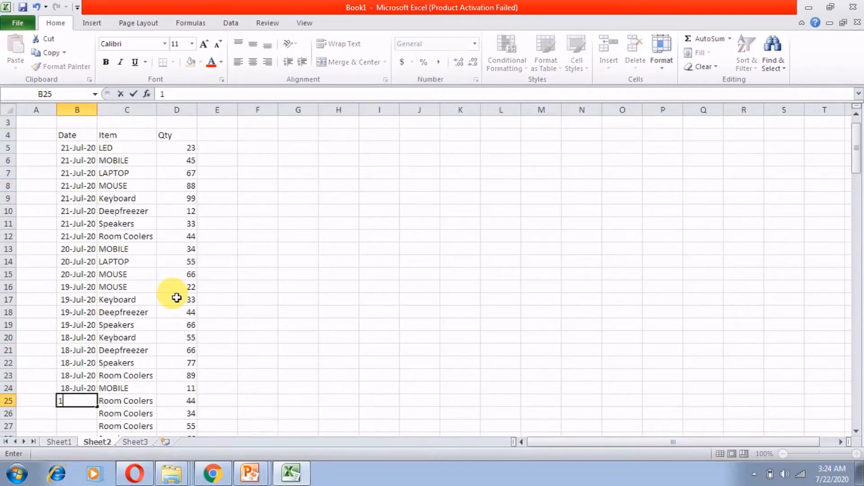
{"action": "type", "text": "7-K"}
{"action": "key", "text": "BackSpace"}
{"action": "type", "text": "Jul-20"}
{"action": "key", "text": "Return"}
{"action": "key", "text": "Up"}
Step: Copy the 17-Jul-20 date from B25 down the Date column through B150, the end of the item list
{"action": "key", "text": "ctrl+c"}
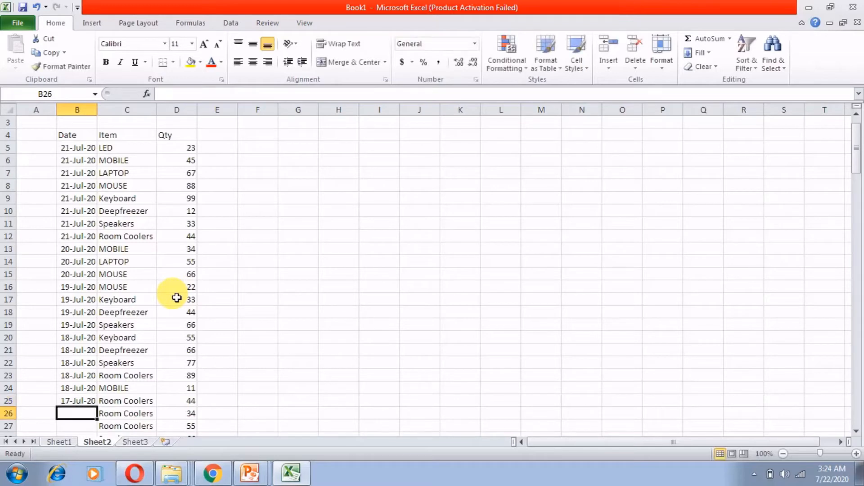
{"action": "key", "text": "shift+Down"}
{"action": "key", "text": "shift+Down"}
{"action": "key", "text": "shift+Down"}
{"action": "key", "text": "shift+Down"}
{"action": "key", "text": "shift+Down"}
{"action": "key", "text": "shift+Down"}
{"action": "key", "text": "shift+Down"}
{"action": "key", "text": "shift+Down"}
{"action": "key", "text": "shift+Down"}
{"action": "key", "text": "shift+Down"}
{"action": "key", "text": "shift+Down"}
{"action": "key", "text": "shift+Down"}
{"action": "key", "text": "shift+Down"}
{"action": "key", "text": "shift+Down"}
{"action": "key", "text": "shift+Down"}
{"action": "key", "text": "shift+Down"}
{"action": "key", "text": "shift+Down"}
{"action": "key", "text": "shift+Down"}
{"action": "key", "text": "shift+Down"}
{"action": "key", "text": "shift+Down"}
{"action": "key", "text": "shift+Down"}
{"action": "key", "text": "shift+Down"}
{"action": "key", "text": "shift+Down"}
{"action": "key", "text": "shift+Down"}
{"action": "key", "text": "shift+Down"}
{"action": "key", "text": "shift+Down"}
{"action": "key", "text": "shift+Down"}
{"action": "key", "text": "shift+Down"}
{"action": "key", "text": "shift+Down"}
{"action": "key", "text": "shift+Down"}
{"action": "key", "text": "shift+Down"}
{"action": "key", "text": "shift+Down"}
{"action": "key", "text": "shift+Down"}
{"action": "key", "text": "shift+Down"}
{"action": "key", "text": "shift+Down"}
{"action": "key", "text": "shift+Down"}
{"action": "key", "text": "shift+Down"}
{"action": "key", "text": "shift+Down"}
{"action": "key", "text": "shift+Down"}
{"action": "key", "text": "shift+Down"}
{"action": "key", "text": "Return"}
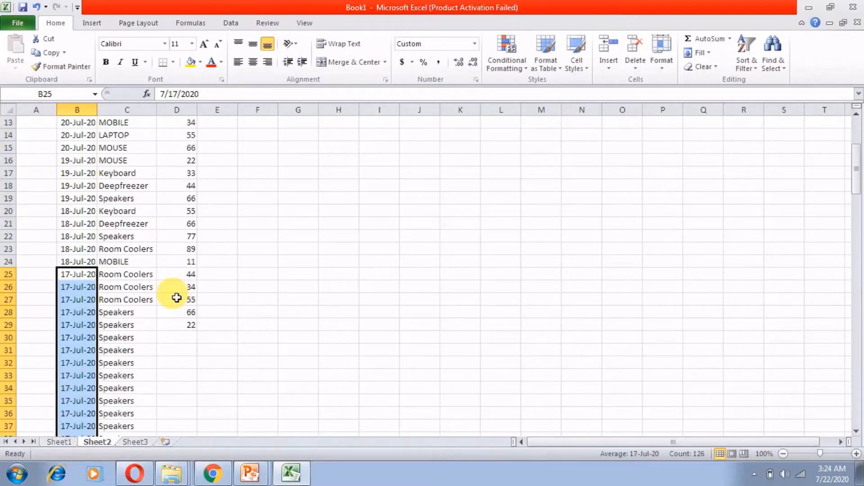
Step: Enter the quantities 33, 55, 66, 77 and 22 in D30 to D34 of the Qty column
{"action": "key", "text": "Up"}
{"action": "key", "text": "Down"}
{"action": "key", "text": "Down"}
{"action": "key", "text": "Down"}
{"action": "key", "text": "Down"}
{"action": "key", "text": "Down"}
{"action": "key", "text": "Down"}
{"action": "key", "text": "Right"}
{"action": "key", "text": "Right"}
{"action": "type", "text": "33"}
{"action": "key", "text": "Return"}
{"action": "type", "text": "55"}
{"action": "key", "text": "Return"}
{"action": "type", "text": "66"}
{"action": "key", "text": "Return"}
{"action": "type", "text": "77"}
{"action": "key", "text": "Return"}
{"action": "type", "text": "22"}
{"action": "key", "text": "ctrl+c"}
{"action": "key", "text": "shift+Page_Down"}
{"action": "key", "text": "shift+Page_Down"}
{"action": "key", "text": "Up"}
Step: Enter the formula =D34+33 in D35, the first empty cell of the Qty column
{"action": "key", "text": "Down"}
{"action": "key", "text": "Down"}
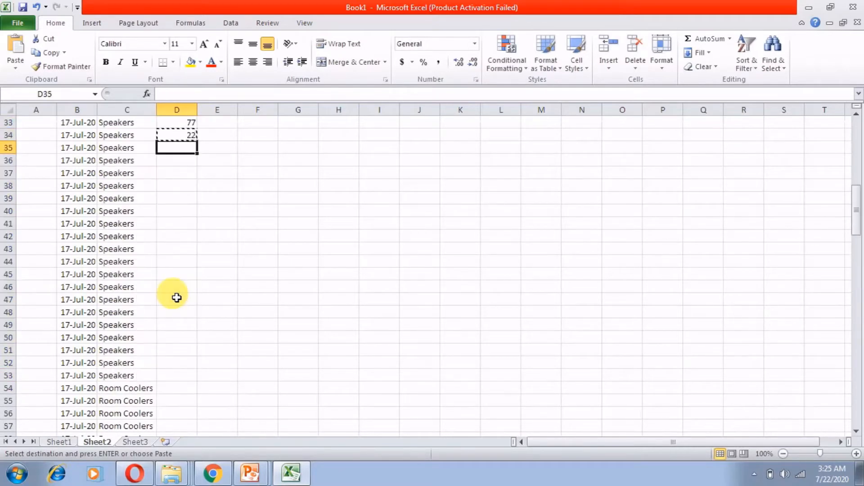
{"action": "type", "text": "="}
{"action": "key", "text": "Up"}
{"action": "type", "text": "+"}
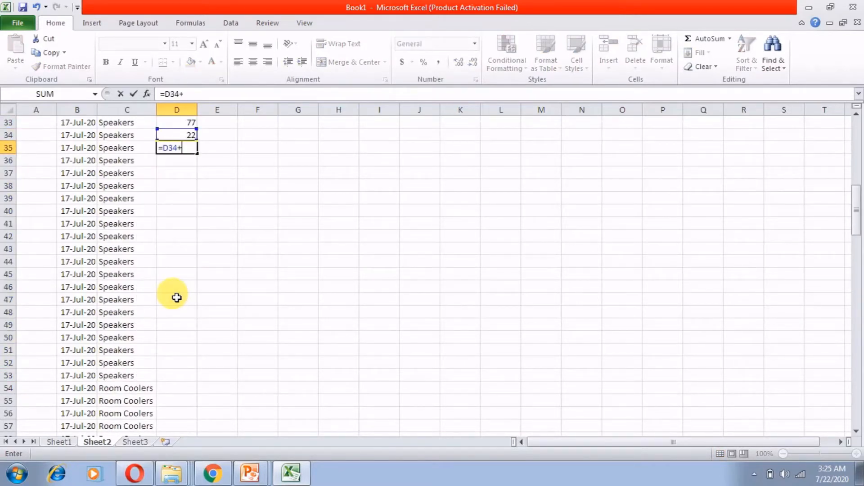
{"action": "type", "text": "33"}
{"action": "key", "text": "Return"}
Step: Copy the D35 formula down the Qty column through D150, the last row of the item list
{"action": "key", "text": "Up"}
{"action": "key", "text": "ctrl+c"}
{"action": "key", "text": "shift+Page_Down"}
{"action": "key", "text": "shift+Page_Down"}
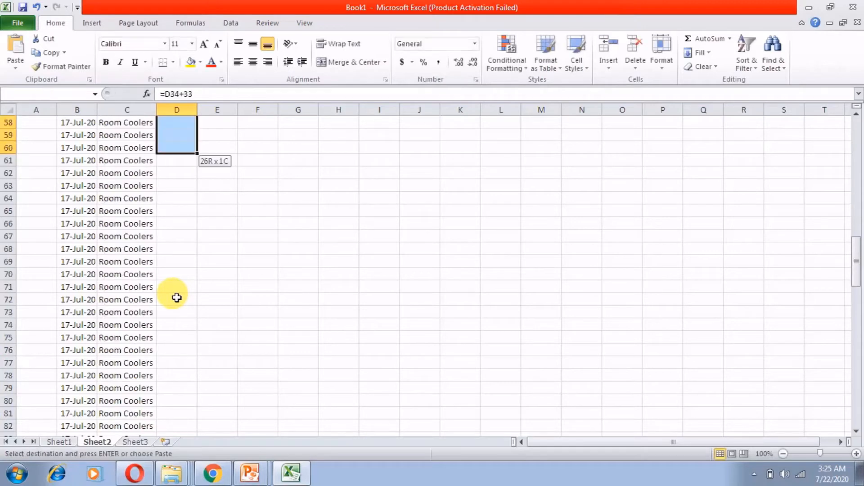
{"action": "key", "text": "shift+Page_Down"}
{"action": "key", "text": "shift+Page_Down"}
{"action": "key", "text": "shift+Down"}
{"action": "key", "text": "shift+Down"}
{"action": "key", "text": "shift+Down"}
{"action": "key", "text": "shift+Down"}
{"action": "key", "text": "shift+Down"}
{"action": "key", "text": "shift+Down"}
{"action": "key", "text": "shift+Down"}
{"action": "key", "text": "shift+Down"}
{"action": "key", "text": "shift+Down"}
{"action": "key", "text": "shift+Down"}
{"action": "key", "text": "shift+Down"}
{"action": "key", "text": "shift+Down"}
{"action": "key", "text": "shift+Down"}
{"action": "key", "text": "shift+Down"}
{"action": "key", "text": "shift+Down"}
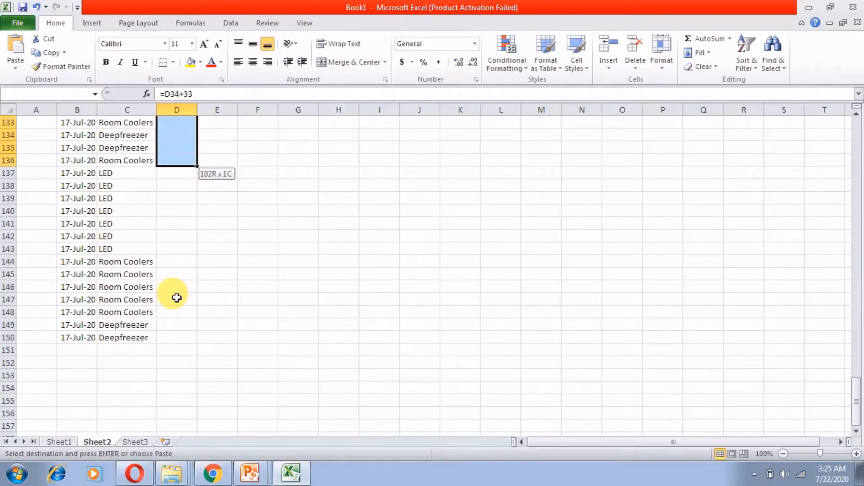
{"action": "key", "text": "Return"}
Step: Freeze the panes at B5 so the Date, Item and Qty header row stays in view
{"action": "key", "text": "ctrl+Up"}
{"action": "key", "text": "ctrl+Left"}
{"action": "key", "text": "Down"}
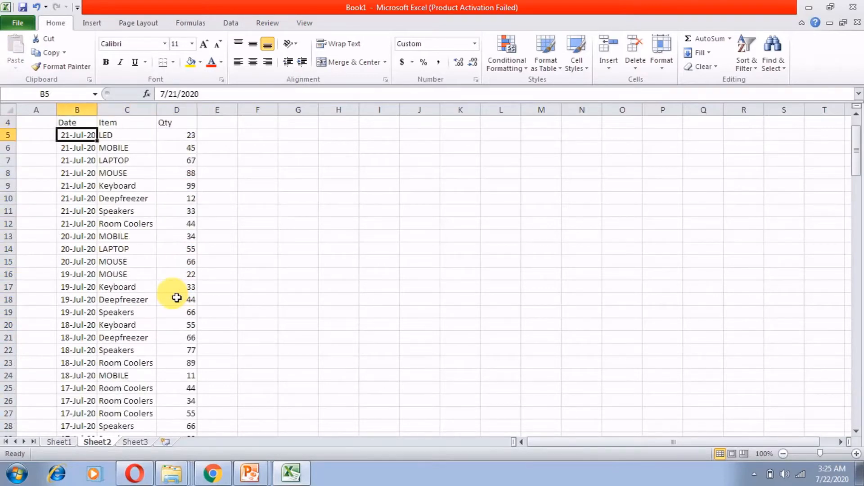
{"action": "left_click", "coordinate": [305, 22]}
{"action": "left_click", "coordinate": [434, 54]}
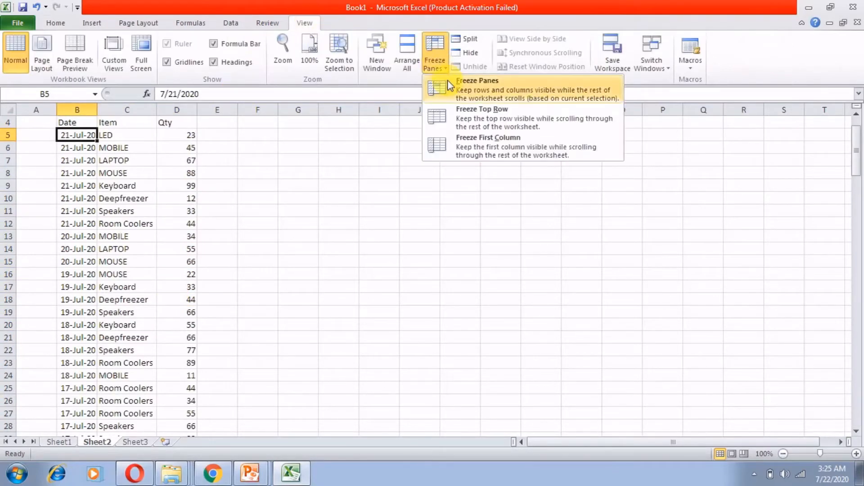
{"action": "left_click", "coordinate": [477, 85]}
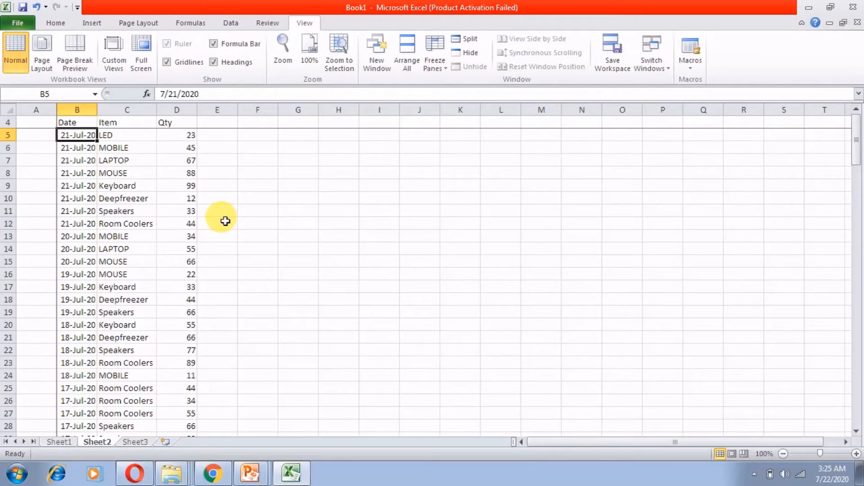
Step: Review the purchase table on Sheet2 down to row 150 and the item list in B6:B13 on Sheet1
{"action": "scroll", "coordinate": [225, 221], "scroll_direction": "down", "scroll_amount": 20}
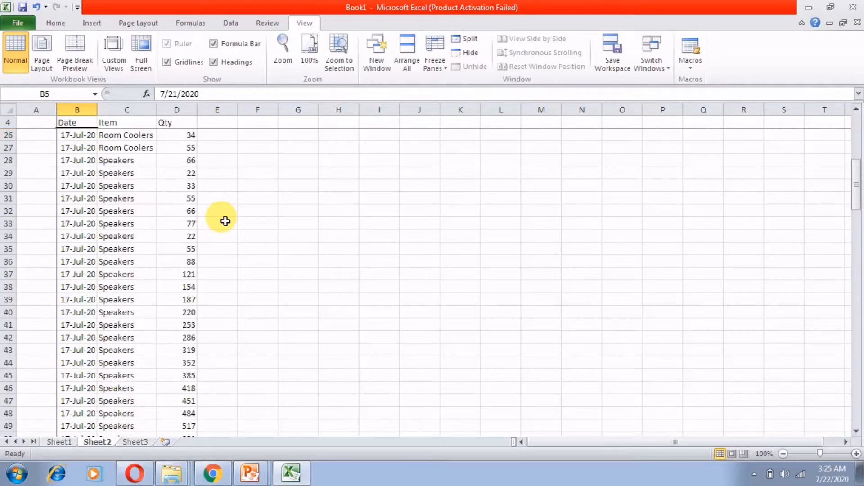
{"action": "scroll", "coordinate": [225, 221], "scroll_direction": "down", "scroll_amount": 1}
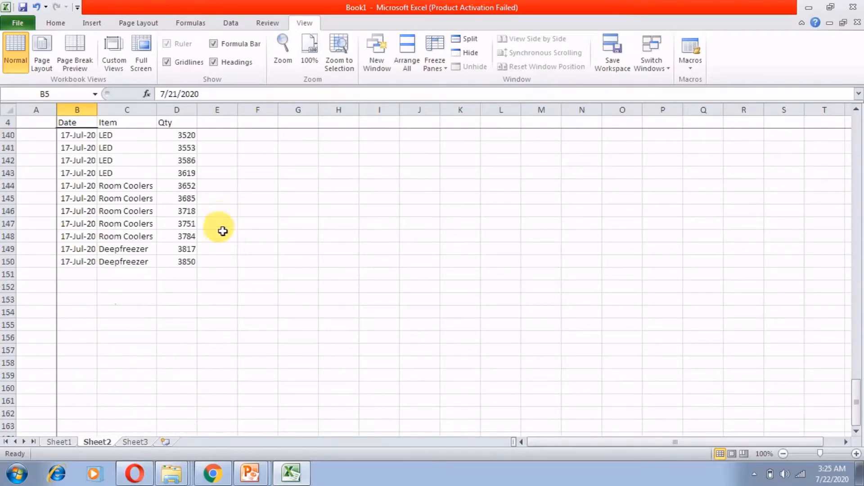
{"action": "left_click", "coordinate": [95, 260]}
{"action": "scroll", "coordinate": [119, 310], "scroll_direction": "up", "scroll_amount": 19}
{"action": "scroll", "coordinate": [122, 312], "scroll_direction": "up", "scroll_amount": 20}
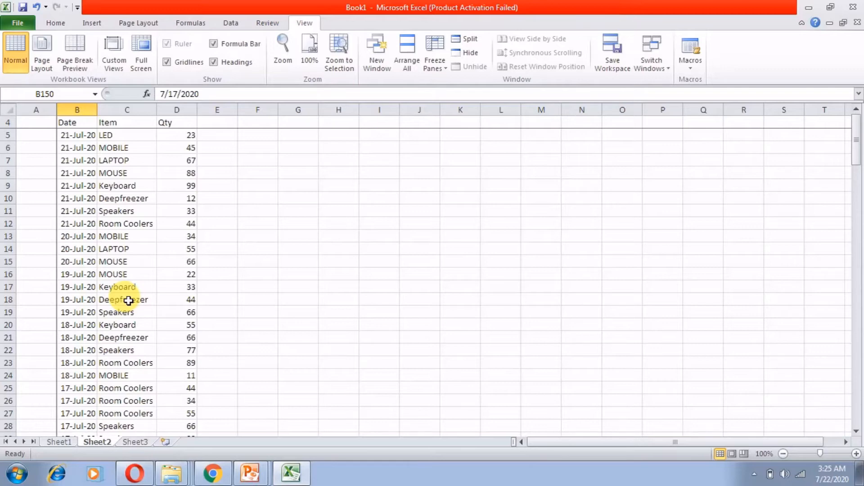
{"action": "left_click", "coordinate": [60, 441]}
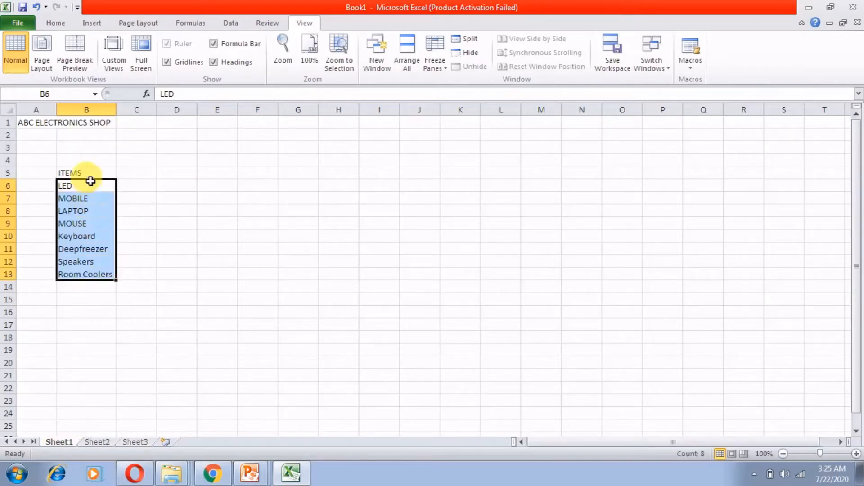
{"action": "left_click_drag", "start_coordinate": [78, 189], "coordinate": [72, 276]}
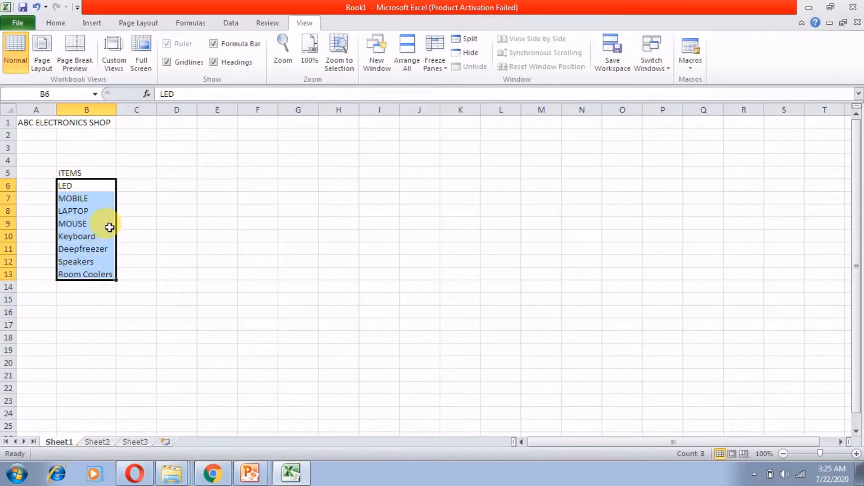
{"action": "left_click", "coordinate": [90, 185]}
{"action": "left_click", "coordinate": [138, 187]}
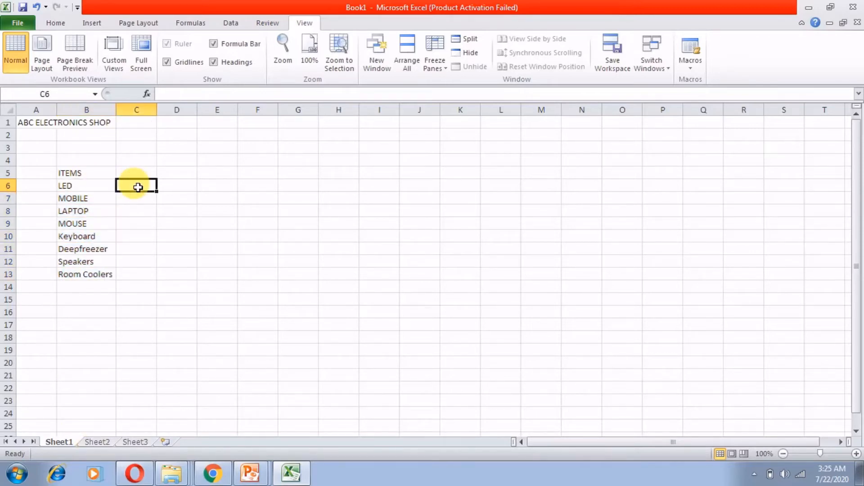
{"action": "left_click", "coordinate": [136, 198]}
{"action": "left_click", "coordinate": [136, 212]}
{"action": "left_click", "coordinate": [96, 442]}
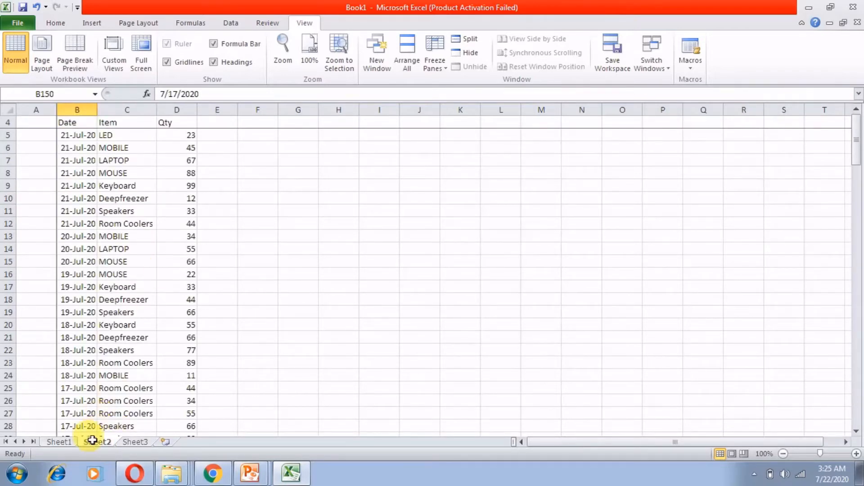
{"action": "left_click", "coordinate": [77, 434]}
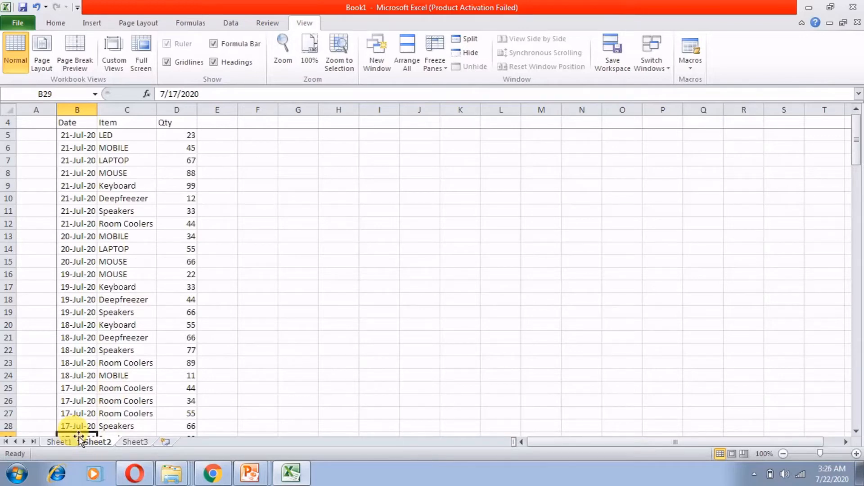
Step: Begin a SUMIF formula in C6 of Sheet1, beside LED, using Sheet2!C5:C150 as the range
{"action": "left_click", "coordinate": [58, 441]}
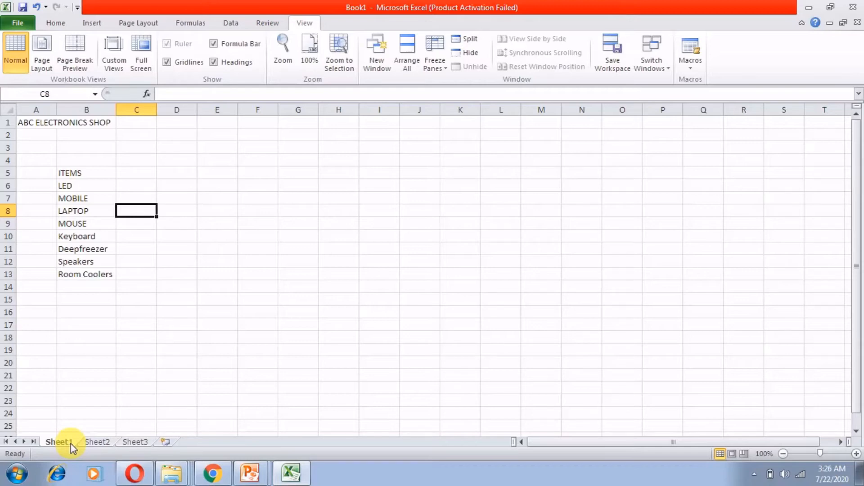
{"action": "key", "text": "Up"}
{"action": "key", "text": "Up"}
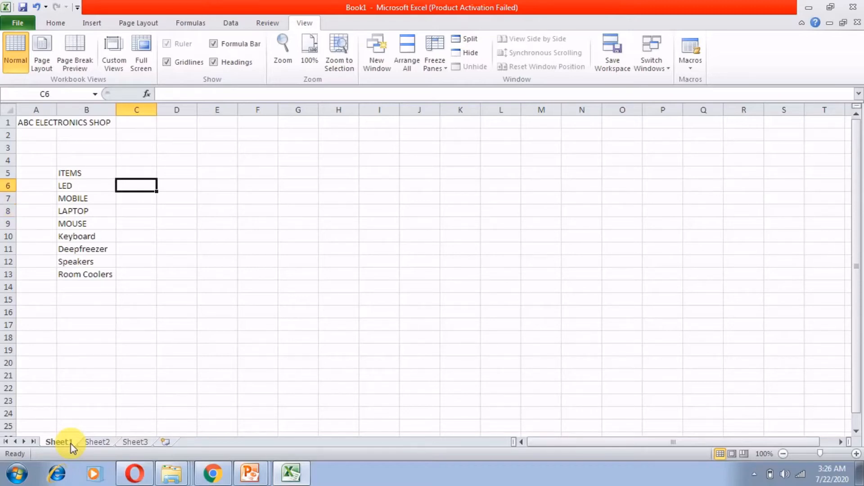
{"action": "type", "text": "=so"}
{"action": "key", "text": "BackSpace"}
{"action": "type", "text": "um"}
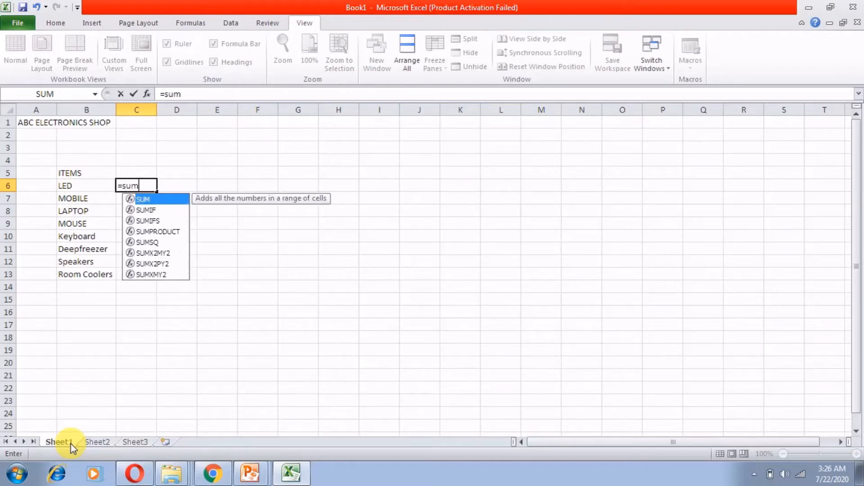
{"action": "type", "text": "if"}
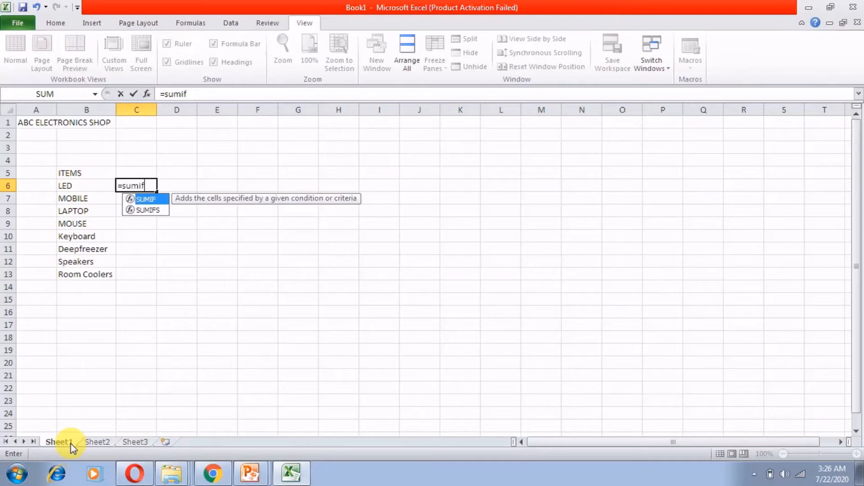
{"action": "type", "text": "("}
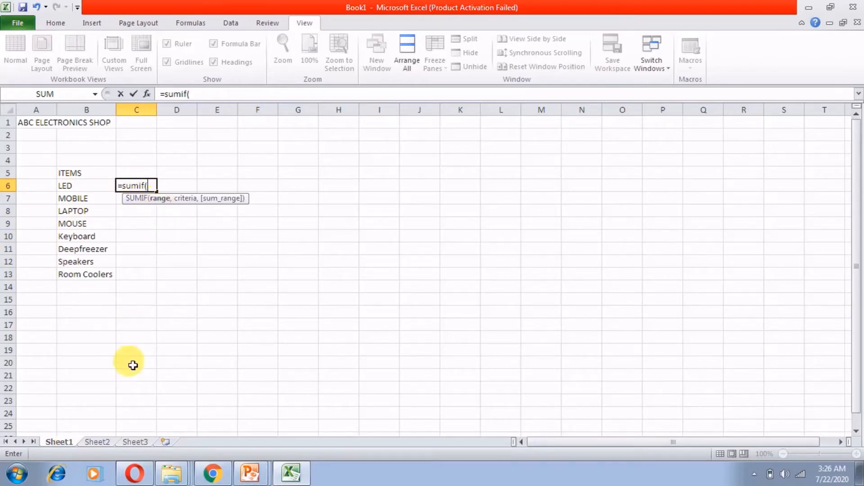
{"action": "left_click", "coordinate": [107, 443]}
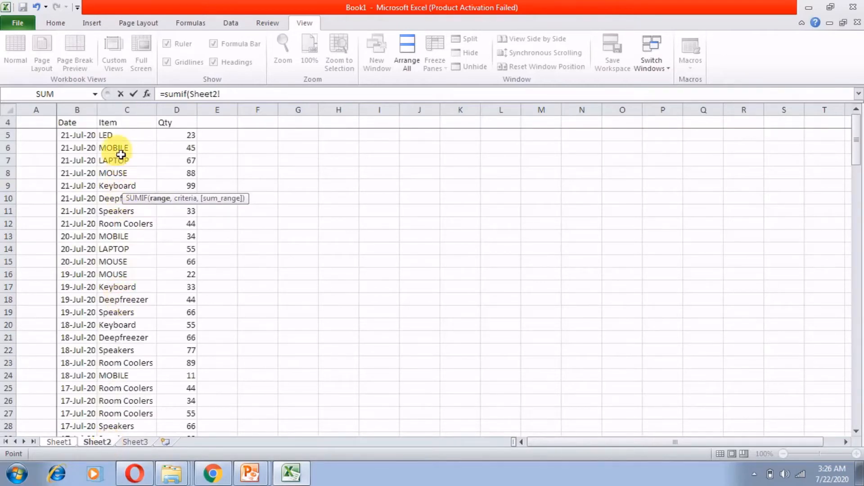
{"action": "left_click_drag", "start_coordinate": [122, 135], "coordinate": [128, 409]}
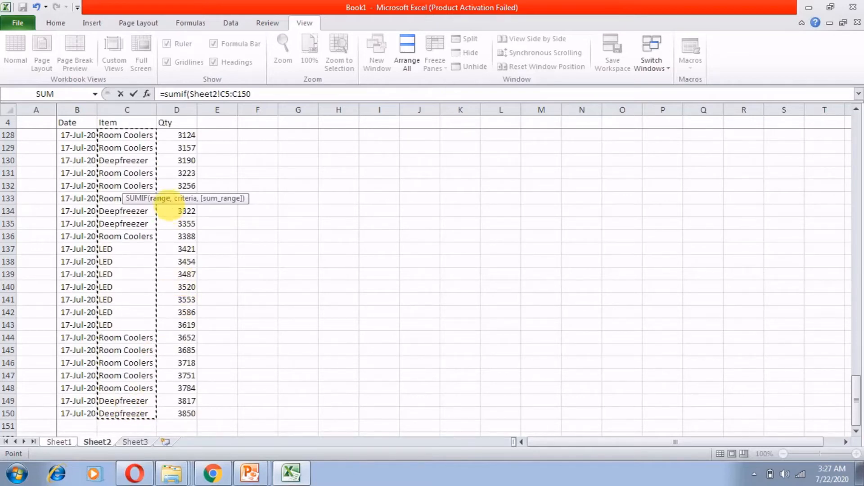
{"action": "type", "text": ","}
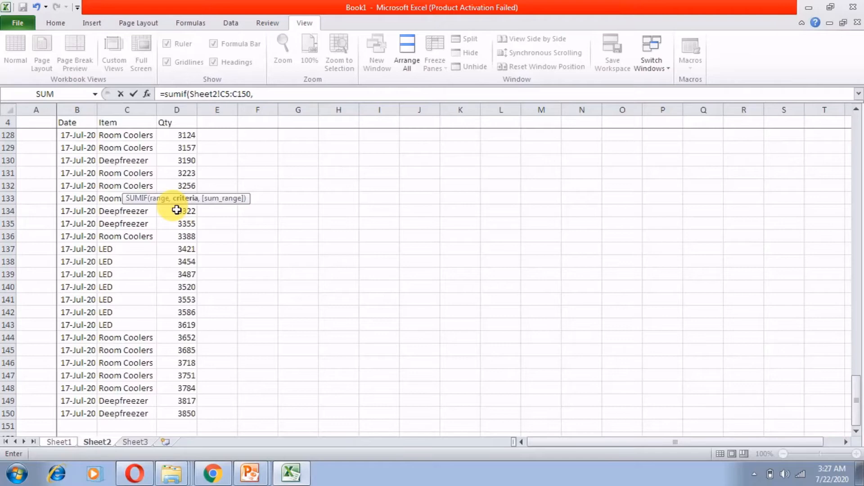
Step: Add the LED cell, Sheet1!B6, as the criteria of the SUMIF formula
{"action": "left_click", "coordinate": [62, 441]}
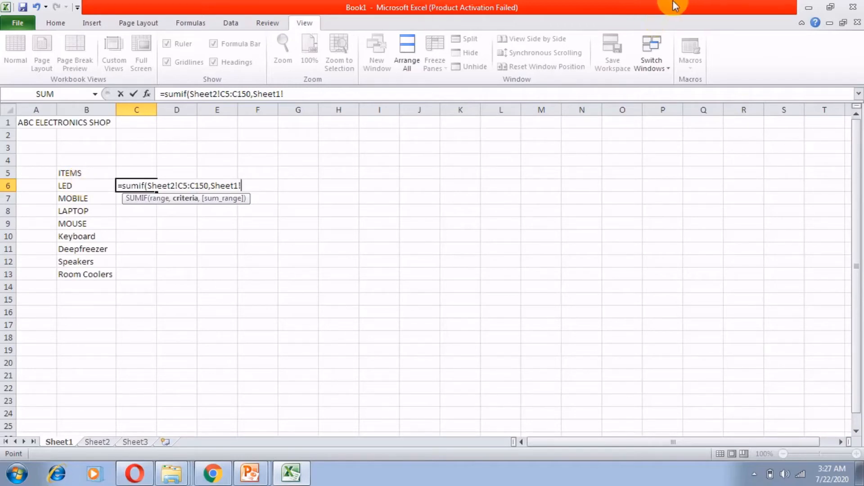
{"action": "left_click", "coordinate": [89, 179]}
{"action": "left_click", "coordinate": [89, 184]}
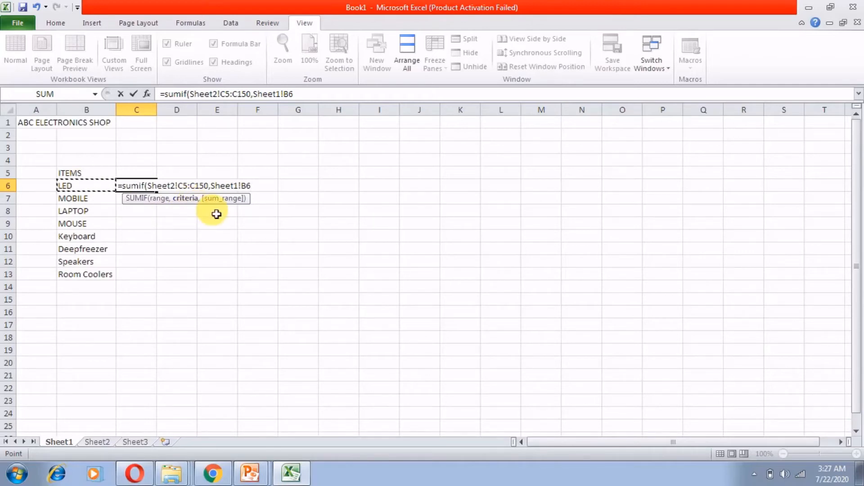
{"action": "type", "text": ","}
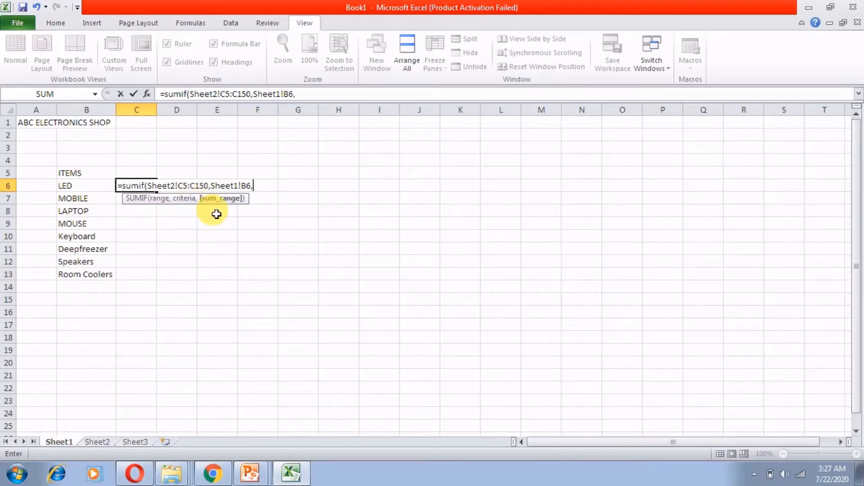
Step: Complete the SUMIF formula with Sheet2!D5:D151 from the Qty column as the sum range
{"action": "left_click", "coordinate": [119, 439]}
{"action": "scroll", "coordinate": [191, 347], "scroll_direction": "up", "scroll_amount": 20}
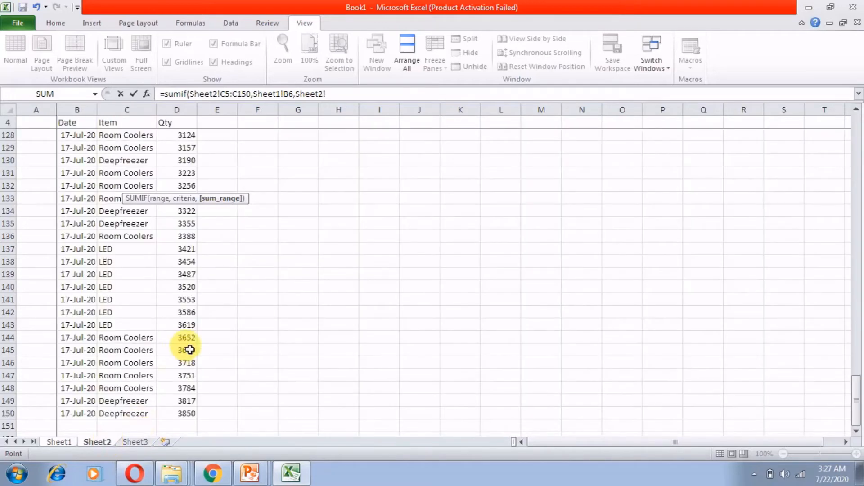
{"action": "scroll", "coordinate": [193, 344], "scroll_direction": "up", "scroll_amount": 8}
{"action": "left_click", "coordinate": [185, 164]}
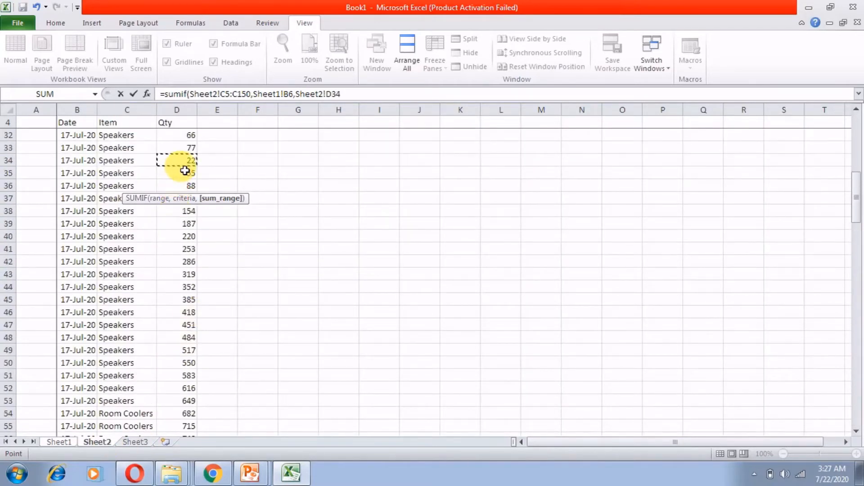
{"action": "key", "text": "ctrl+Up"}
{"action": "key", "text": "Down"}
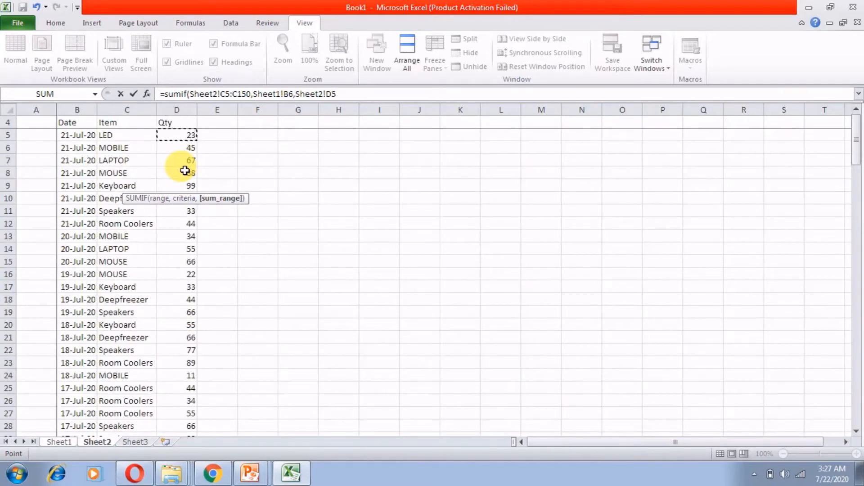
{"action": "key", "text": "shift+Down"}
{"action": "key", "text": "shift+Down"}
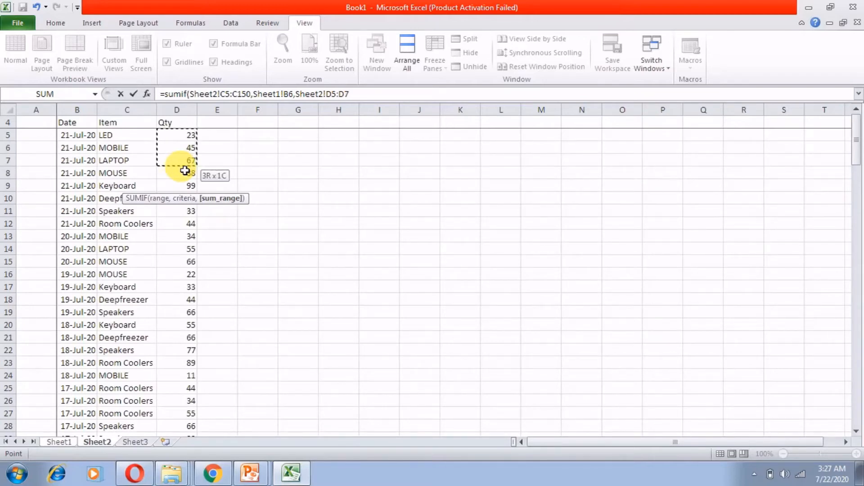
{"action": "key", "text": "shift+Page_Down"}
{"action": "key", "text": "shift+Page_Down"}
{"action": "key", "text": "shift+Page_Down"}
{"action": "key", "text": "shift+Page_Down"}
{"action": "key", "text": "shift+Page_Down"}
{"action": "key", "text": "shift+Page_Down"}
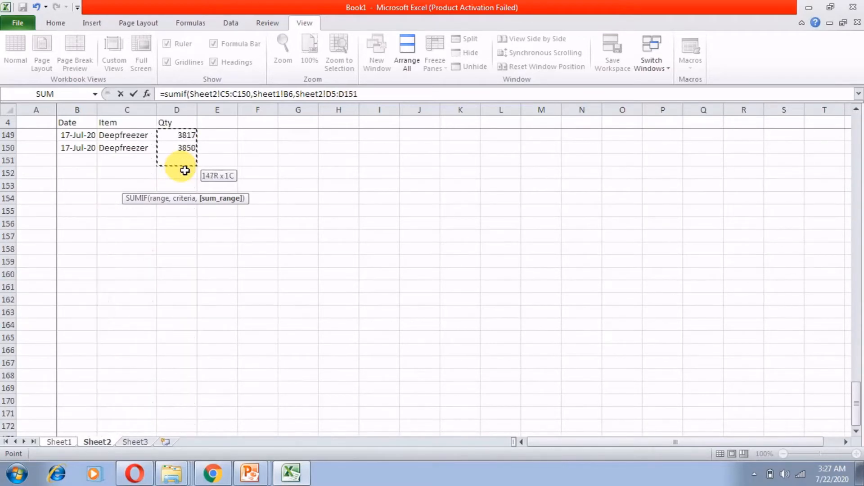
{"action": "key", "text": "shift+Up"}
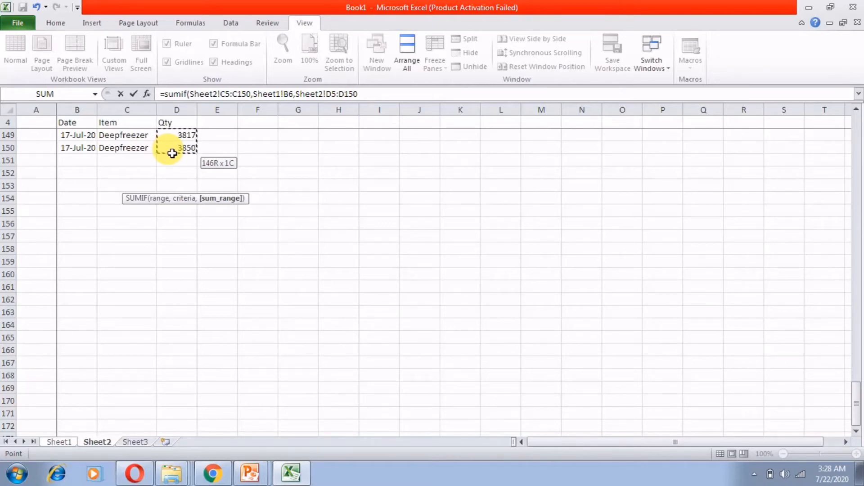
{"action": "left_click_drag", "start_coordinate": [172, 153], "coordinate": [137, 145]}
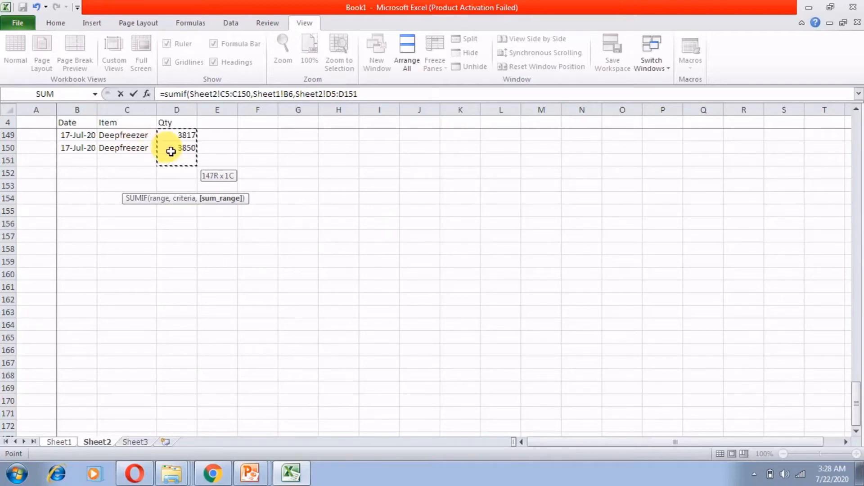
{"action": "type", "text": ")"}
{"action": "key", "text": "Return"}
{"action": "key", "text": "Up"}
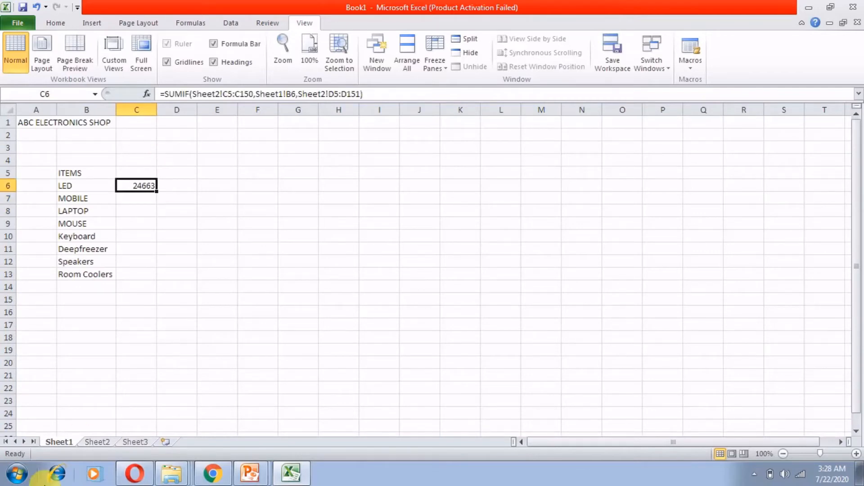
Step: Check the last data row on Sheet2 and correct the sum range of the SUMIF formula in Sheet1!C6 to Sheet2!D5:D150
{"action": "left_click", "coordinate": [104, 442]}
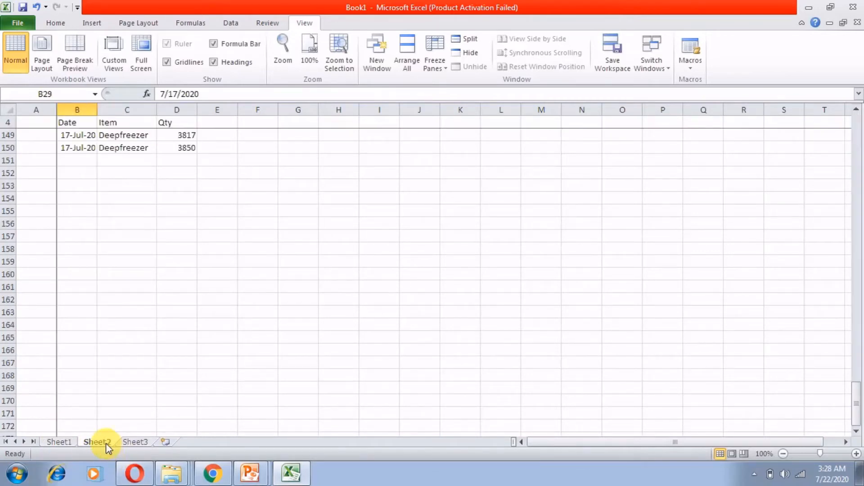
{"action": "scroll", "coordinate": [116, 421], "scroll_direction": "up", "scroll_amount": 4}
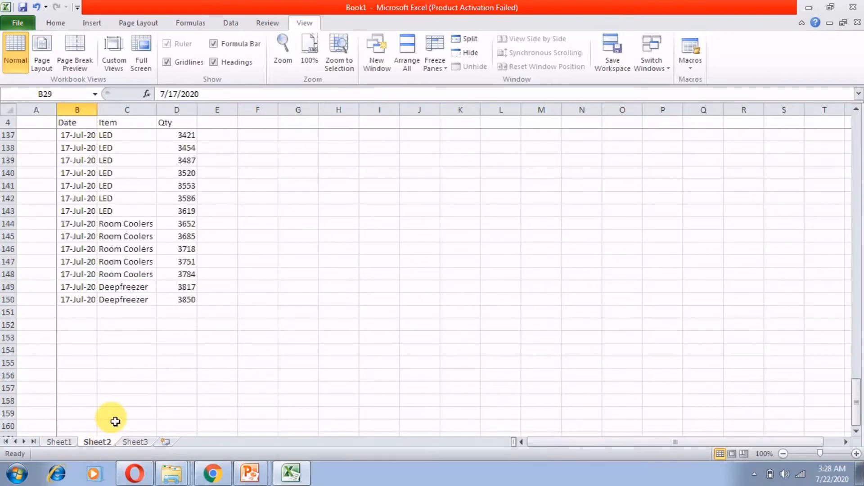
{"action": "left_click", "coordinate": [75, 441]}
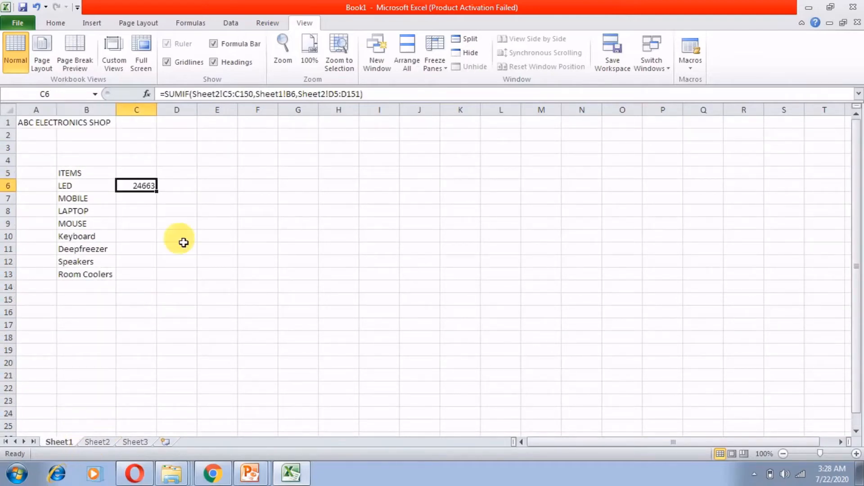
{"action": "key", "text": "F2"}
{"action": "key", "text": "Left"}
{"action": "key", "text": "shift+Left"}
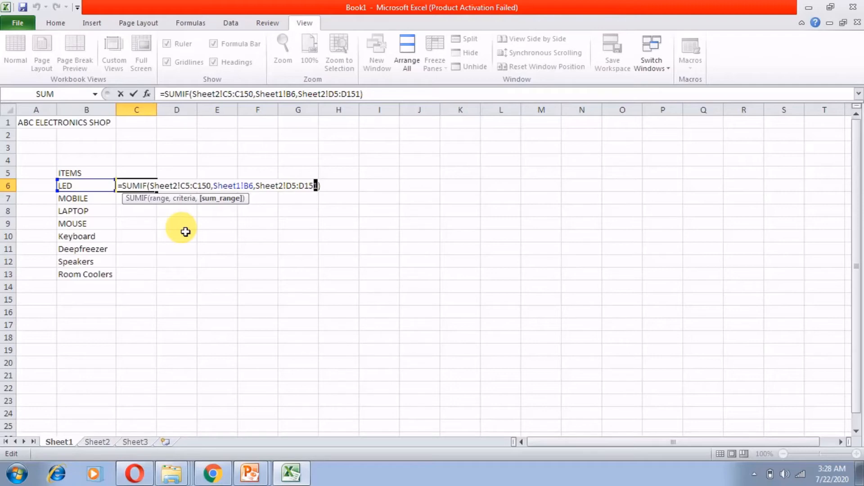
{"action": "type", "text": "0"}
{"action": "key", "text": "Return"}
{"action": "key", "text": "Up"}
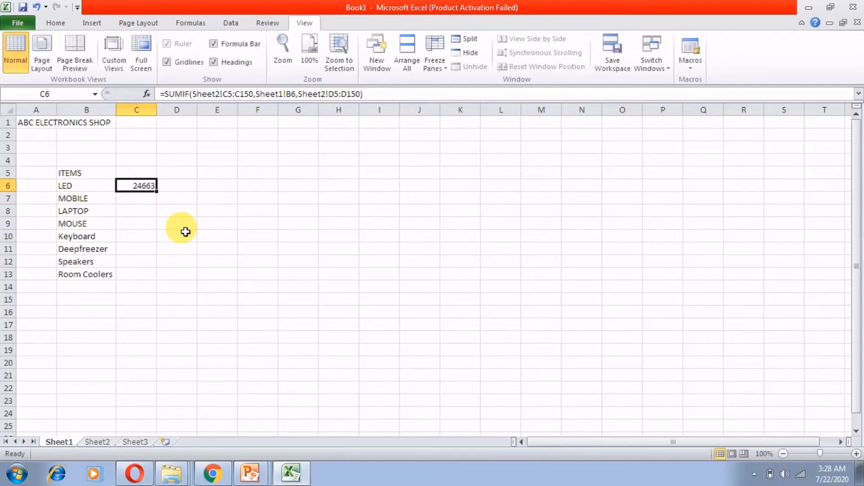
{"action": "key", "text": "Down"}
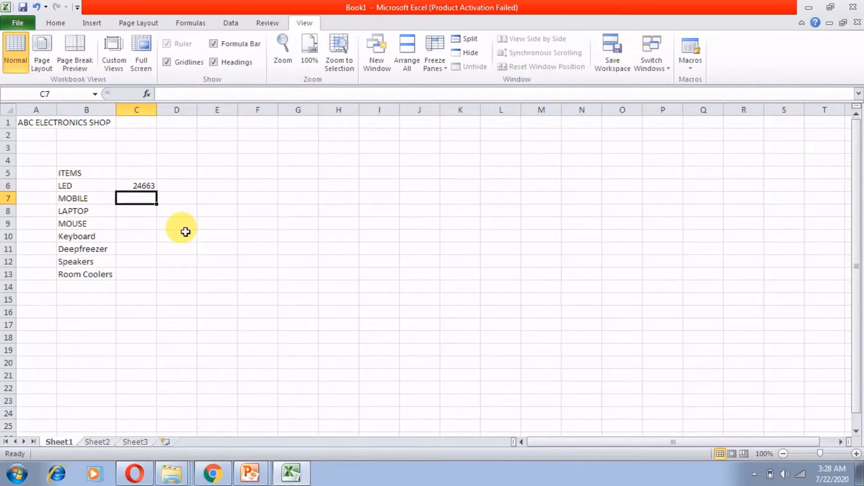
{"action": "key", "text": "Up"}
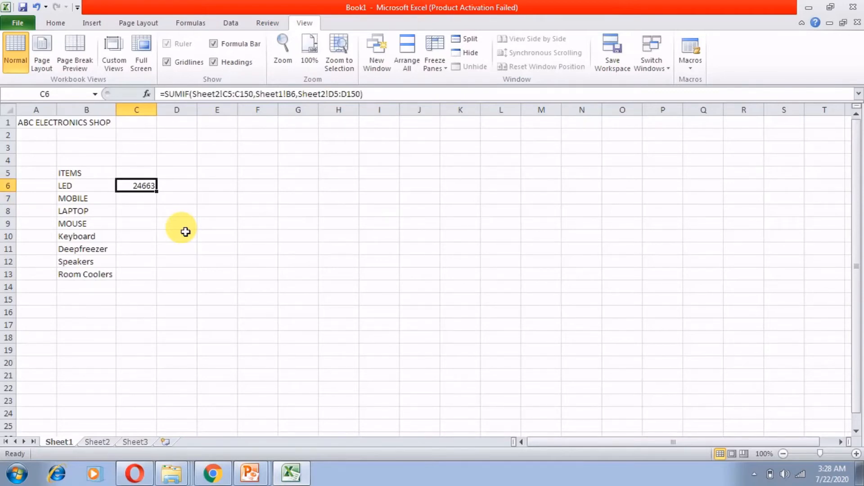
Step: Begin a SUMIF formula in C7 of Sheet1, beside MOBILE, using Sheet2!C5:C150 as the range
{"action": "key", "text": "Down"}
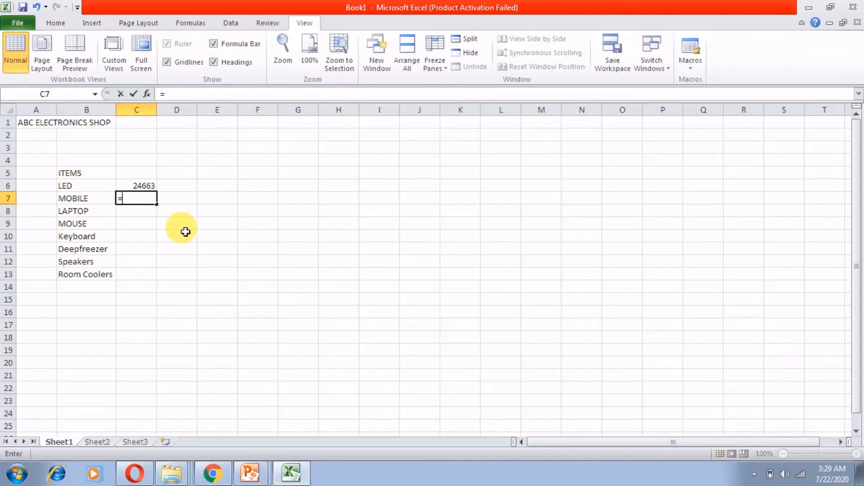
{"action": "type", "text": "=sumif"}
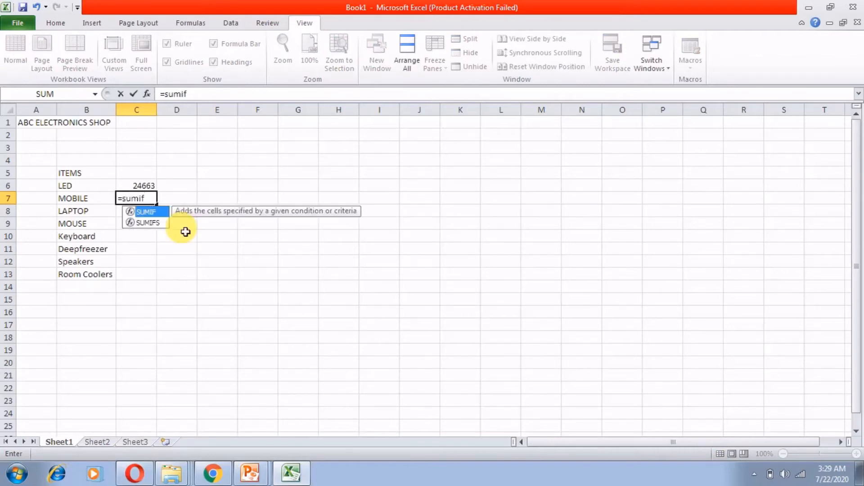
{"action": "type", "text": "("}
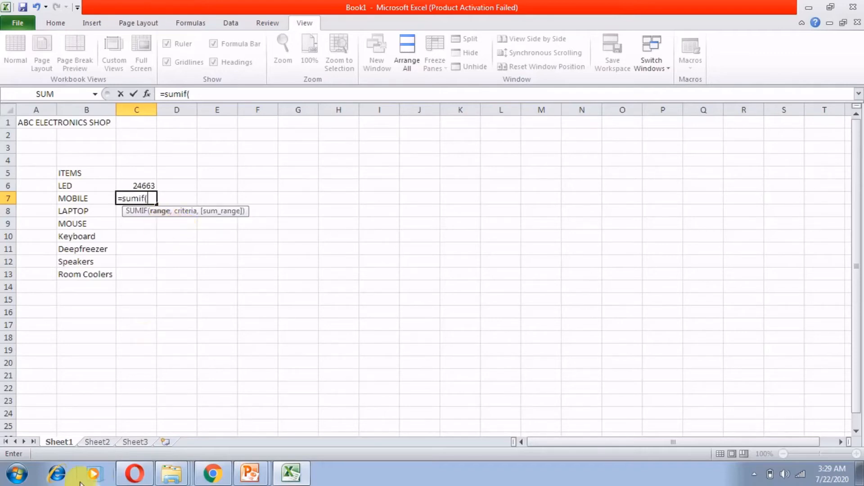
{"action": "left_click", "coordinate": [86, 443]}
{"action": "left_click", "coordinate": [100, 201]}
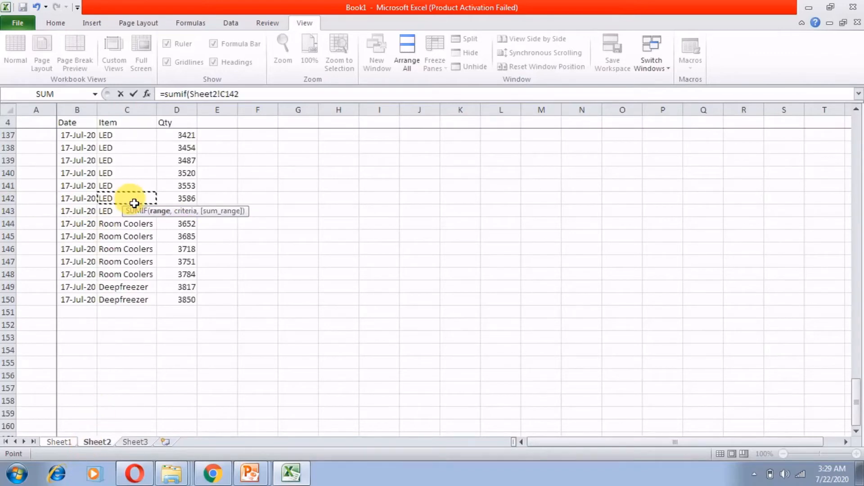
{"action": "key", "text": "ctrl+Up"}
{"action": "key", "text": "Down"}
{"action": "key", "text": "ctrl+shift+Down"}
{"action": "key", "text": "shift+Down"}
{"action": "key", "text": "shift+Up"}
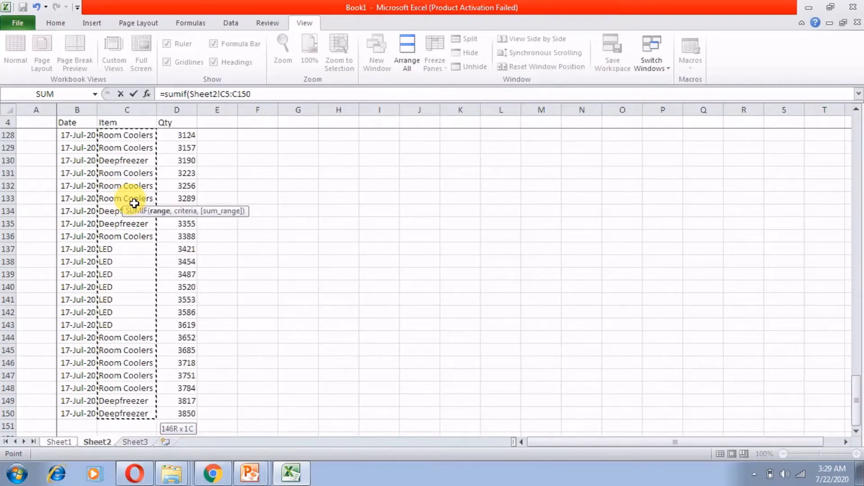
{"action": "type", "text": ","}
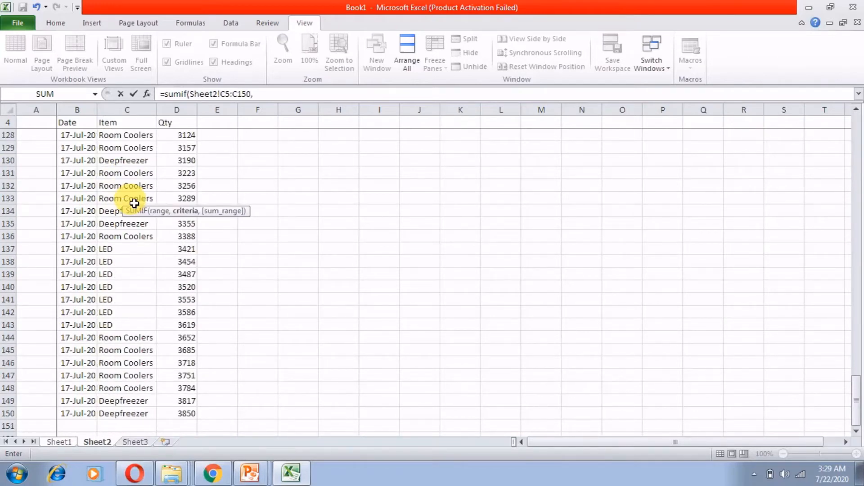
Step: Add the MOBILE cell, Sheet1!B7, as the criteria of the SUMIF formula in C7
{"action": "left_click", "coordinate": [45, 445]}
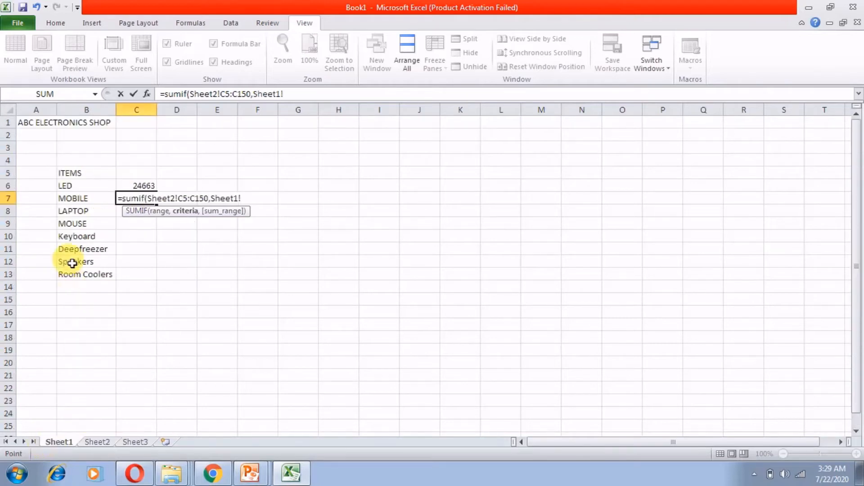
{"action": "left_click", "coordinate": [71, 199]}
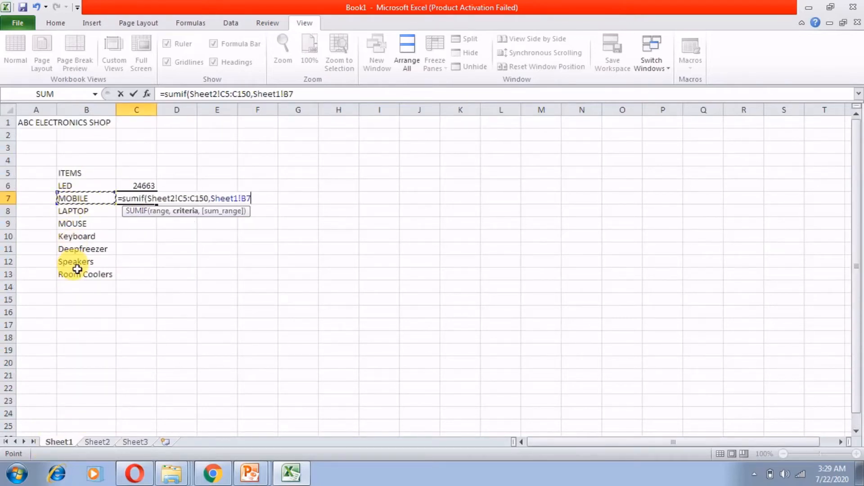
{"action": "type", "text": ","}
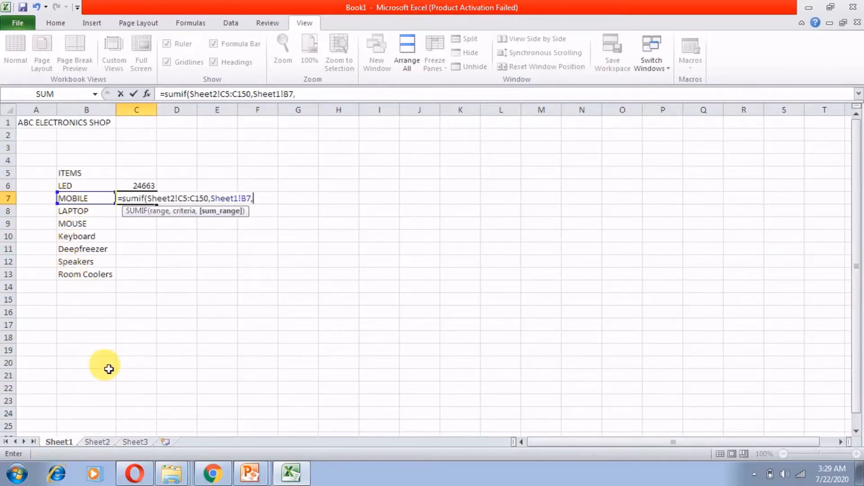
Step: Complete the SUMIF formula in C7 with Sheet2!D5:D150 from the Qty column as the sum range
{"action": "left_click", "coordinate": [113, 441]}
{"action": "left_click", "coordinate": [186, 162]}
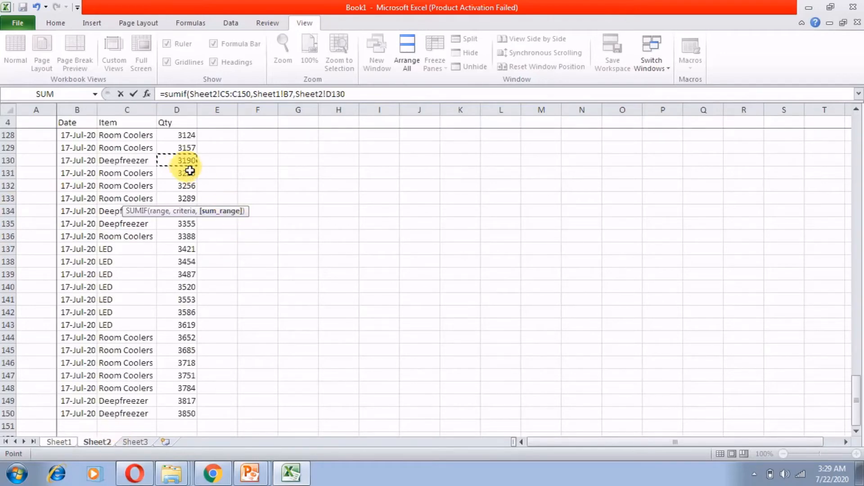
{"action": "key", "text": "ctrl+Up"}
{"action": "key", "text": "ctrl+shift+Down"}
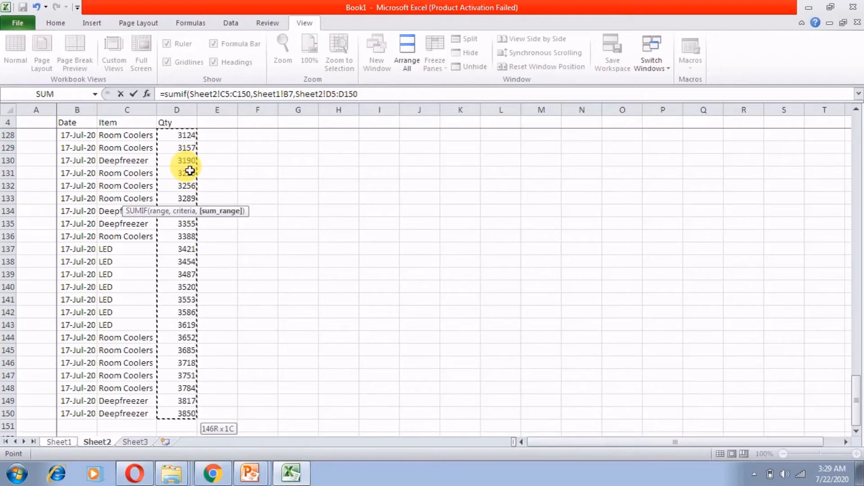
{"action": "type", "text": ")"}
{"action": "key", "text": "Return"}
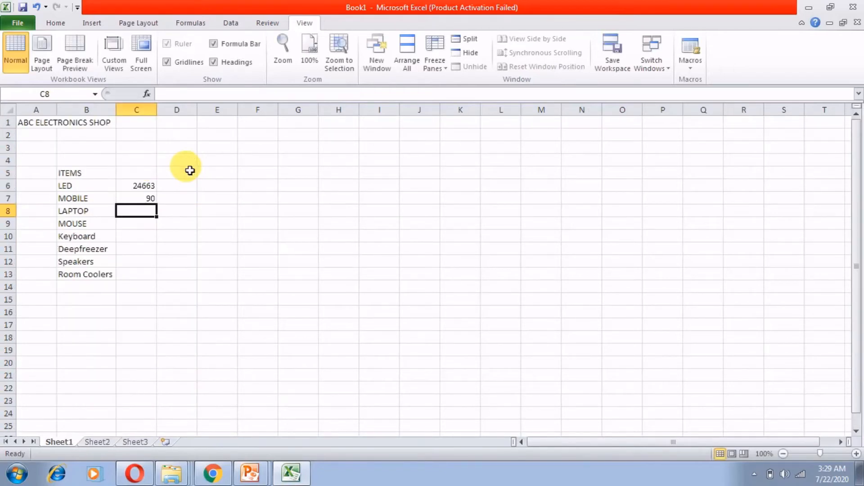
{"action": "key", "text": "Up"}
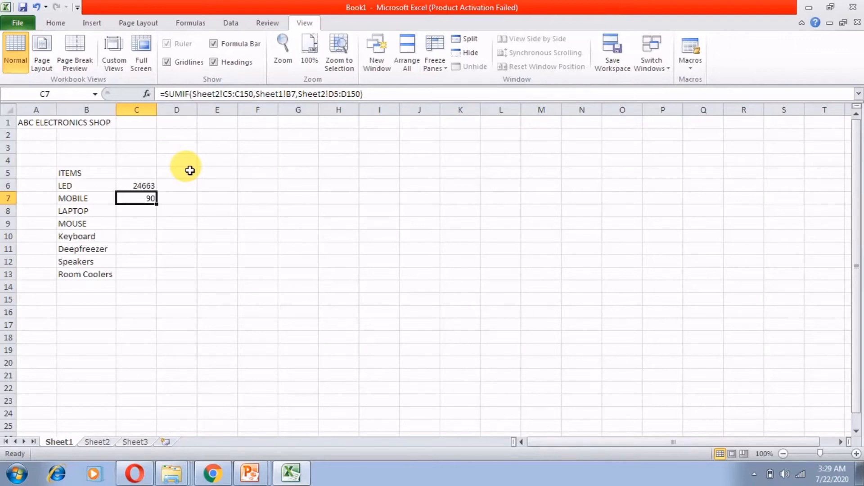
Step: Review the formulas in C6 and C7 and the cells below them beside the remaining items
{"action": "key", "text": "Up"}
{"action": "key", "text": "Down"}
{"action": "key", "text": "Down"}
{"action": "key", "text": "Down"}
{"action": "key", "text": "Up"}
{"action": "key", "text": "Up"}
{"action": "key", "text": "Down"}
{"action": "key", "text": "Down"}
{"action": "key", "text": "Down"}
{"action": "key", "text": "Down"}
{"action": "key", "text": "Down"}
{"action": "key", "text": "Up"}
{"action": "key", "text": "Up"}
{"action": "key", "text": "Up"}
{"action": "key", "text": "Up"}
{"action": "key", "text": "Up"}
{"action": "key", "text": "Up"}
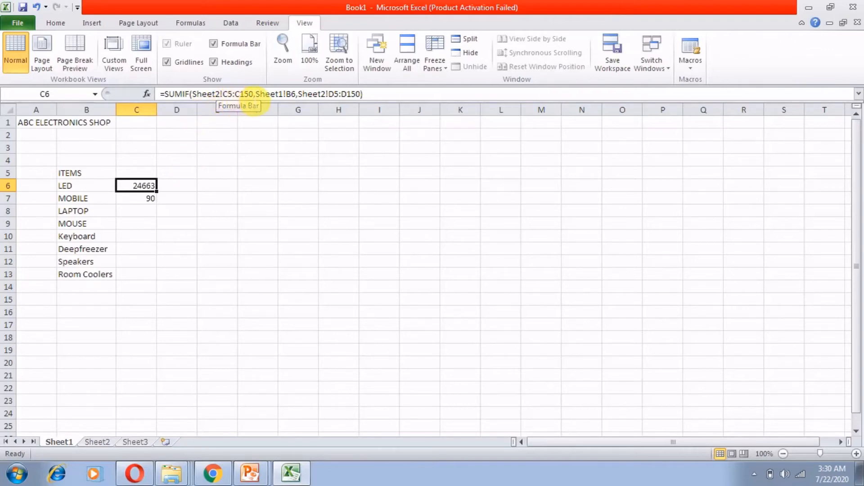
Step: Make the lookup range in the LED formula in C6 absolute as Sheet2!$C$5:$C$150
{"action": "left_click_drag", "start_coordinate": [224, 95], "coordinate": [262, 97]}
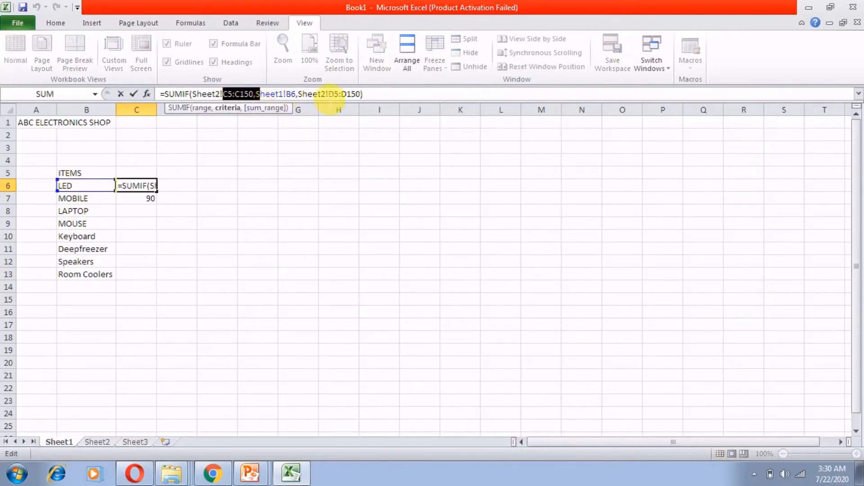
{"action": "left_click_drag", "start_coordinate": [329, 95], "coordinate": [363, 96]}
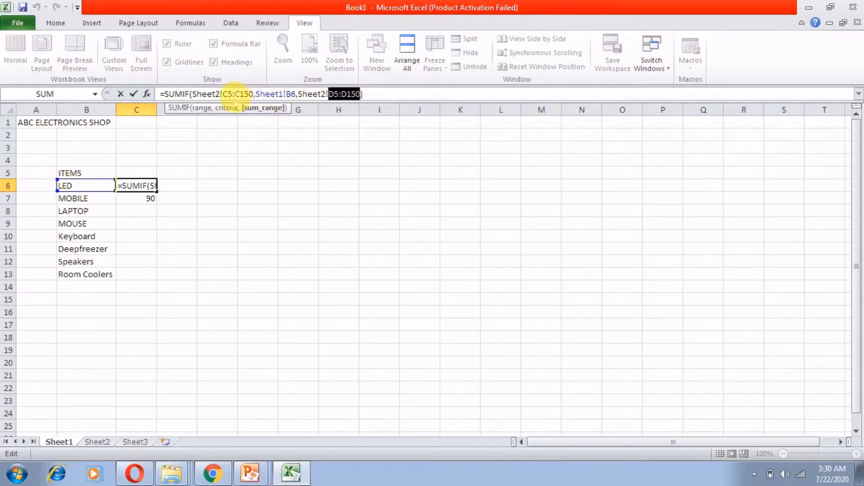
{"action": "left_click", "coordinate": [234, 95]}
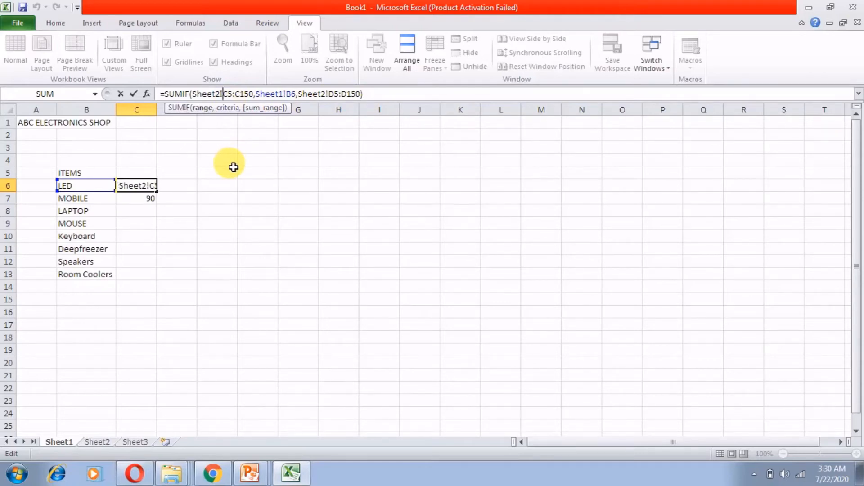
{"action": "type", "text": "$"}
{"action": "key", "text": "Right"}
{"action": "type", "text": "$"}
{"action": "key", "text": "Right"}
{"action": "key", "text": "Right"}
{"action": "type", "text": "$"}
{"action": "key", "text": "Right"}
{"action": "type", "text": "$"}
Step: Make the sum range in the LED formula absolute as Sheet2!$D$5:$D$150 and enter the formula
{"action": "key", "text": "Right"}
{"action": "key", "text": "Right"}
{"action": "key", "text": "Right"}
{"action": "key", "text": "Right"}
{"action": "key", "text": "Right"}
{"action": "key", "text": "Right"}
{"action": "key", "text": "Right"}
{"action": "key", "text": "Right"}
{"action": "key", "text": "Right"}
{"action": "key", "text": "Right"}
{"action": "key", "text": "Right"}
{"action": "key", "text": "Right"}
{"action": "key", "text": "Right"}
{"action": "key", "text": "Right"}
{"action": "key", "text": "Right"}
{"action": "key", "text": "Right"}
{"action": "key", "text": "Right"}
{"action": "key", "text": "Right"}
{"action": "key", "text": "Right"}
{"action": "key", "text": "Right"}
{"action": "key", "text": "Right"}
{"action": "type", "text": "$"}
{"action": "key", "text": "Right"}
{"action": "type", "text": "$"}
{"action": "key", "text": "Right"}
{"action": "key", "text": "Right"}
{"action": "type", "text": "$"}
{"action": "key", "text": "Right"}
{"action": "type", "text": "$"}
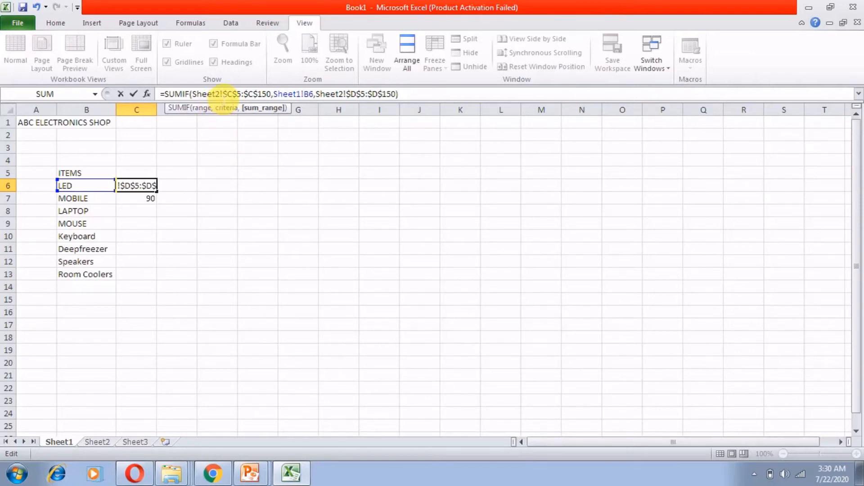
{"action": "key", "text": "ctrl+Return"}
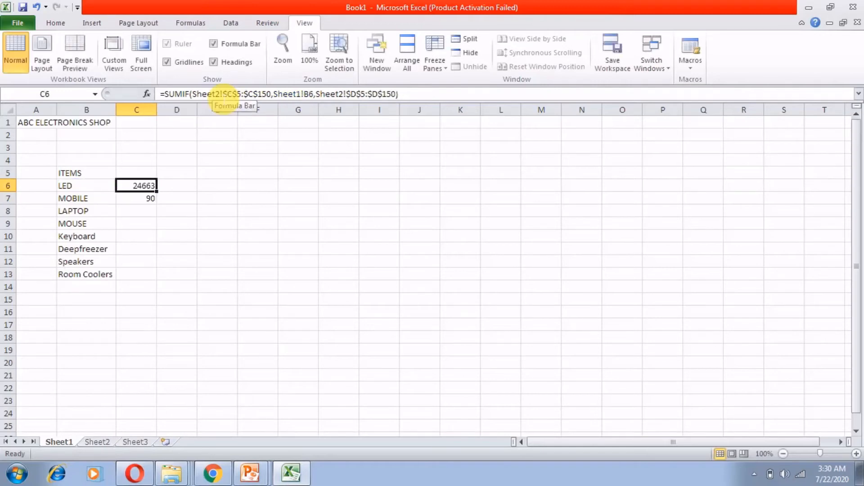
Step: Anchor the start of the lookup range in the MOBILE formula in C7 as Sheet2!$C$5
{"action": "left_click", "coordinate": [141, 203]}
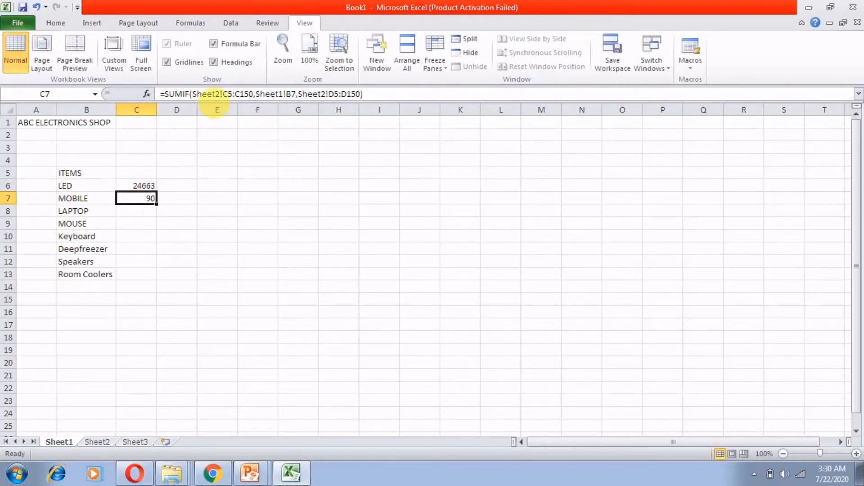
{"action": "left_click", "coordinate": [228, 95]}
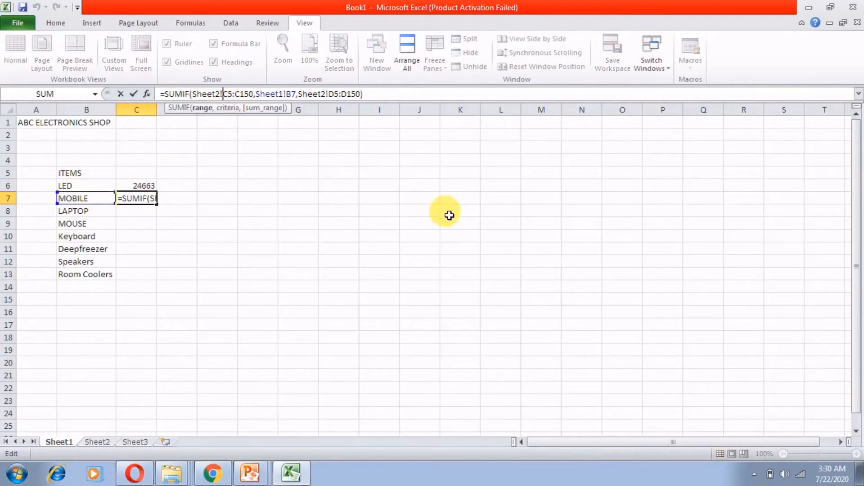
{"action": "key", "text": "Caps_Lock"}
{"action": "type", "text": "4"}
{"action": "key", "text": "Right"}
{"action": "type", "text": "4"}
{"action": "key", "text": "Caps_Lock"}
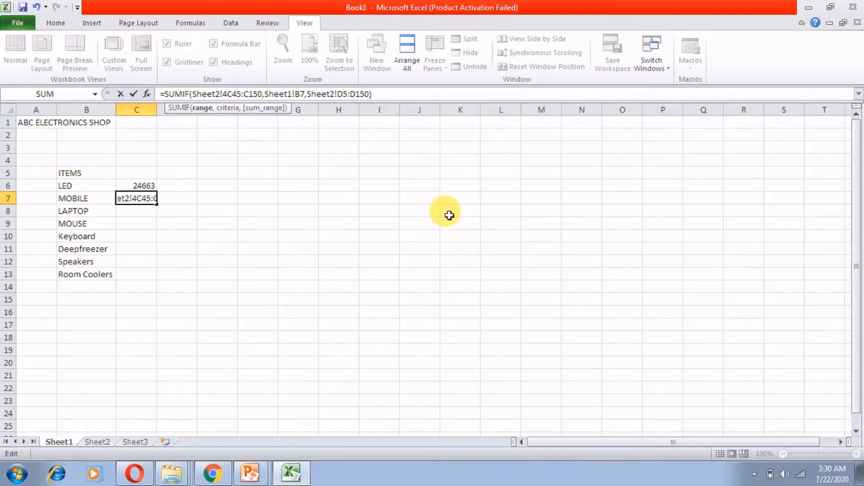
{"action": "key", "text": "BackSpace"}
{"action": "key", "text": "Left"}
{"action": "key", "text": "Left"}
{"action": "key", "text": "shift+Right"}
{"action": "key", "text": "BackSpace"}
{"action": "type", "text": "$"}
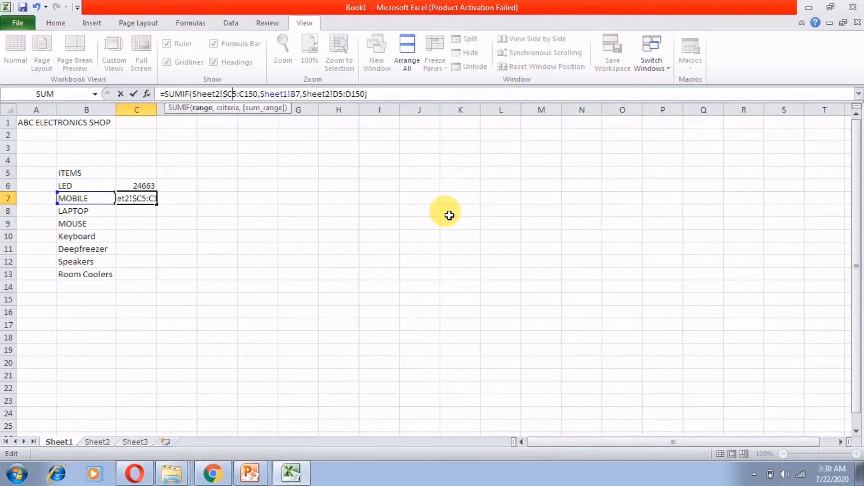
{"action": "key", "text": "Right"}
{"action": "type", "text": "$"}
Step: Add dollar signs to the Sheet2 D5:D150 sum range in the MOBILE formula in C7 and enter the formula
{"action": "key", "text": "Right"}
{"action": "key", "text": "Right"}
{"action": "key", "text": "Right"}
{"action": "key", "text": "Right"}
{"action": "key", "text": "Right"}
{"action": "key", "text": "Right"}
{"action": "key", "text": "Right"}
{"action": "key", "text": "Right"}
{"action": "key", "text": "Right"}
{"action": "key", "text": "Right"}
{"action": "key", "text": "Right"}
{"action": "key", "text": "Right"}
{"action": "key", "text": "Right"}
{"action": "key", "text": "Right"}
{"action": "key", "text": "Right"}
{"action": "key", "text": "Right"}
{"action": "key", "text": "Right"}
{"action": "key", "text": "Right"}
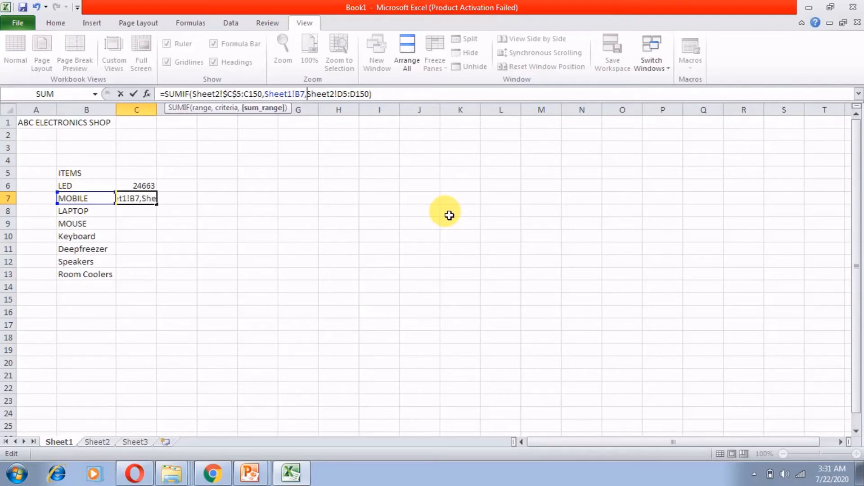
{"action": "key", "text": "shift+Right"}
{"action": "key", "text": "shift+Right"}
{"action": "key", "text": "shift+Right"}
{"action": "key", "text": "shift+Right"}
{"action": "key", "text": "shift+Right"}
{"action": "key", "text": "shift+Right"}
{"action": "key", "text": "shift+Right"}
{"action": "key", "text": "shift+Right"}
{"action": "key", "text": "shift+Right"}
{"action": "key", "text": "shift+Right"}
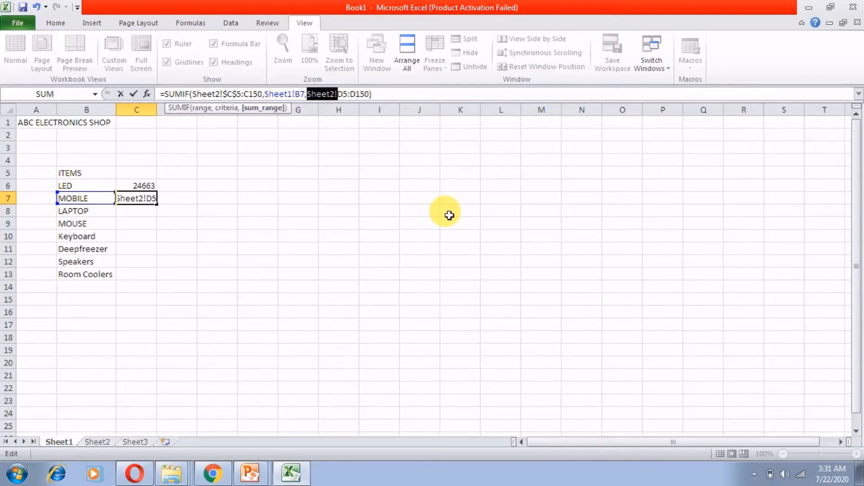
{"action": "key", "text": "shift+Right"}
{"action": "key", "text": "shift+Right"}
{"action": "key", "text": "shift+Right"}
{"action": "key", "text": "Right"}
{"action": "key", "text": "Left"}
{"action": "key", "text": "Left"}
{"action": "key", "text": "Left"}
{"action": "key", "text": "Left"}
{"action": "key", "text": "Left"}
{"action": "key", "text": "Left"}
{"action": "key", "text": "Left"}
{"action": "type", "text": "$"}
{"action": "key", "text": "Right"}
{"action": "type", "text": "$"}
{"action": "key", "text": "Right"}
{"action": "key", "text": "Right"}
{"action": "type", "text": "$"}
{"action": "key", "text": "Right"}
{"action": "key", "text": "Return"}
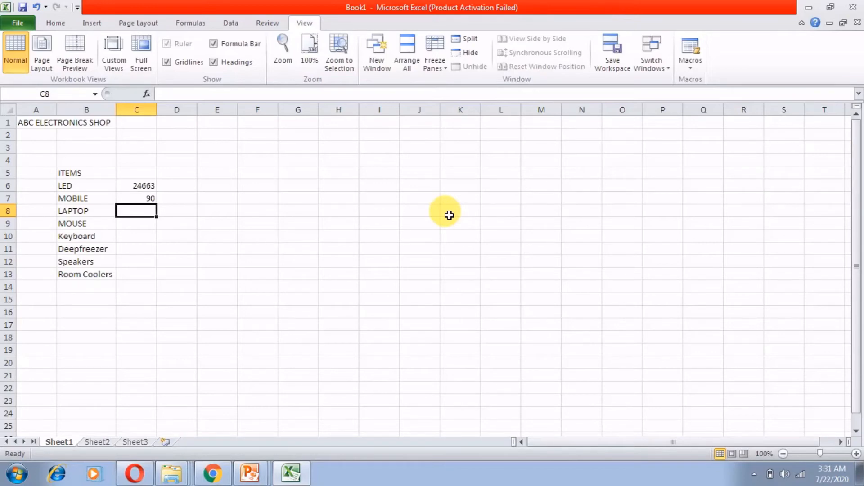
Step: Examine the Item column on Sheet2 from its first entry in row 5 to its last entry in row 150
{"action": "key", "text": "ctrl+Page_Down"}
{"action": "key", "text": "Up"}
{"action": "key", "text": "Up"}
{"action": "key", "text": "Up"}
{"action": "key", "text": "Up"}
{"action": "key", "text": "Up"}
{"action": "key", "text": "ctrl+Up"}
{"action": "key", "text": "Down"}
{"action": "key", "text": "Right"}
{"action": "key", "text": "Down"}
{"action": "key", "text": "ctrl+Down"}
{"action": "key", "text": "Up"}
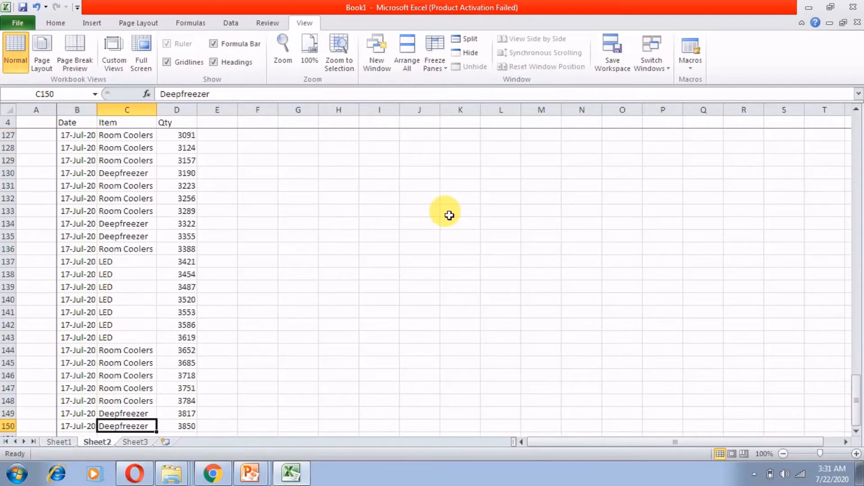
{"action": "key", "text": "ctrl+Up"}
{"action": "key", "text": "Down"}
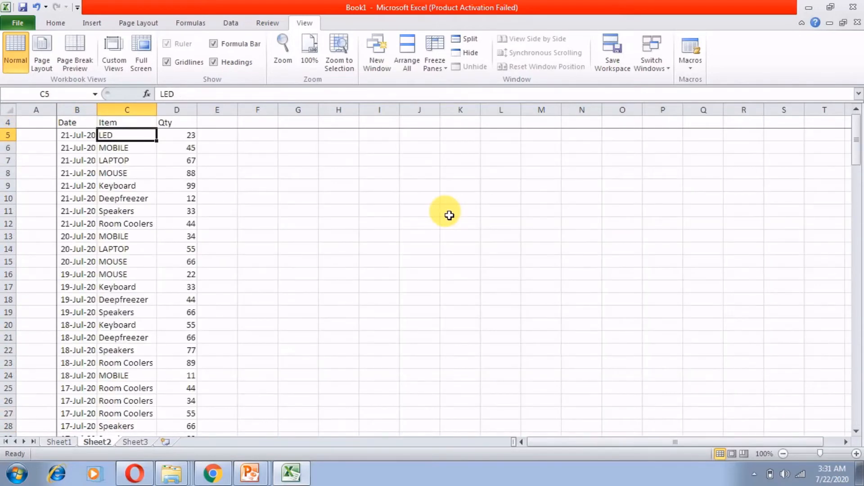
Step: Return to Sheet1 and review the MOBILE formula in C7
{"action": "key", "text": "ctrl+Page_Up"}
{"action": "key", "text": "Up"}
{"action": "key", "text": "Up"}
{"action": "key", "text": "Right"}
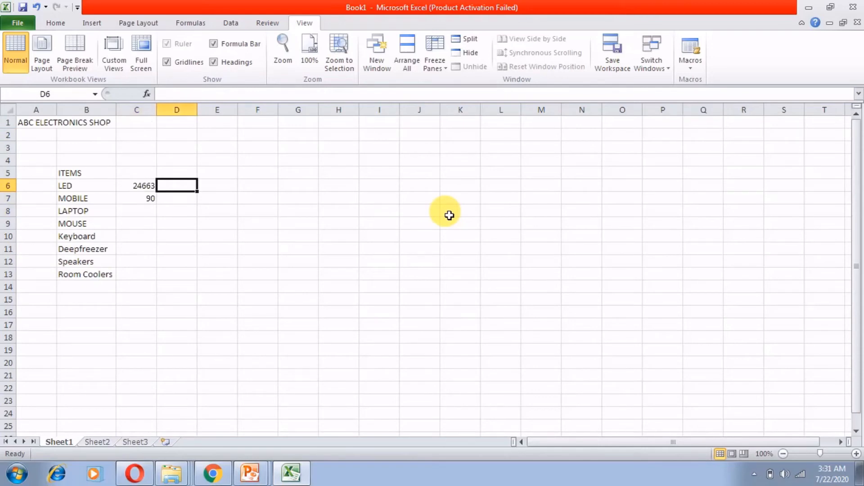
{"action": "key", "text": "Left"}
{"action": "key", "text": "Down"}
{"action": "key", "text": "Down"}
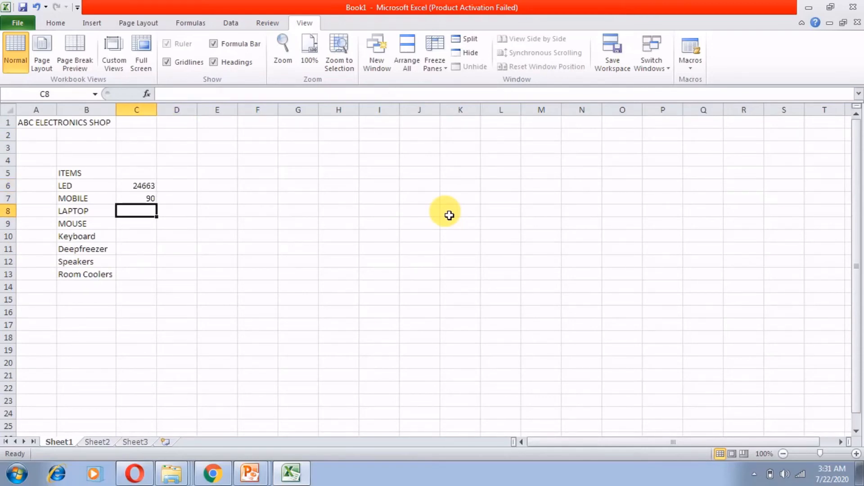
{"action": "key", "text": "Up"}
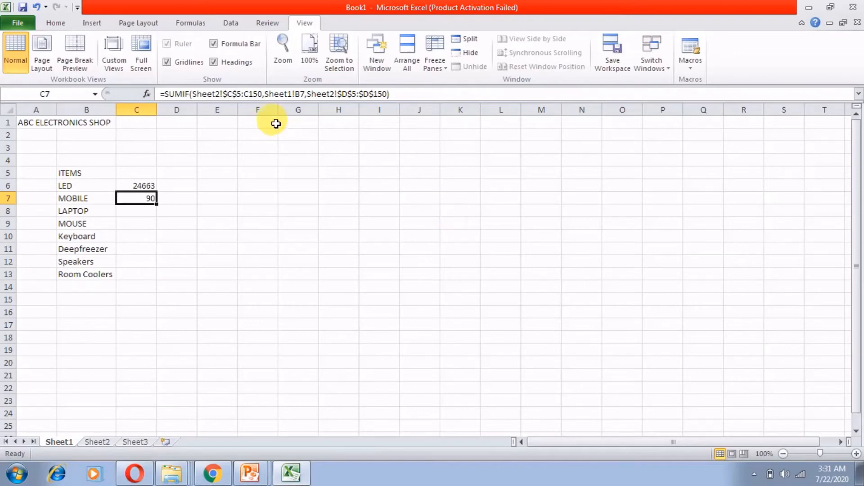
{"action": "left_click", "coordinate": [232, 94]}
{"action": "key", "text": "Escape"}
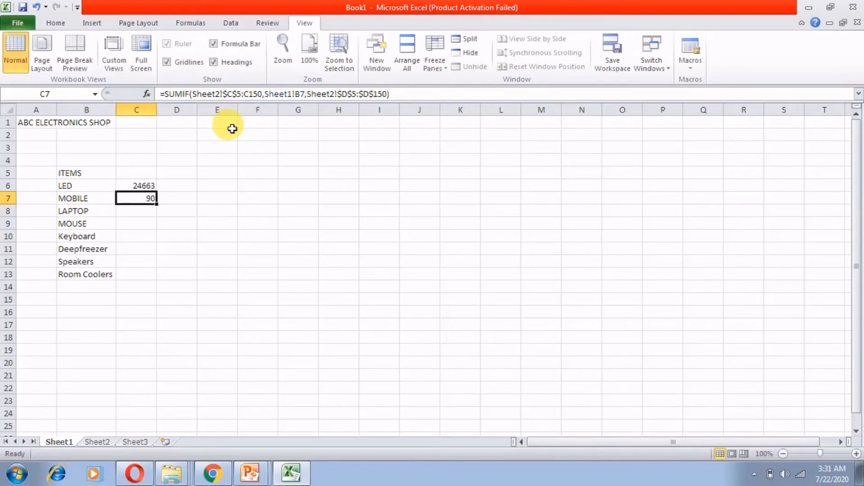
Step: Undo the last edit of the MOBILE formula in C7 and copy the unanchored formula to the LAPTOP cell C8
{"action": "key", "text": "ctrl+z"}
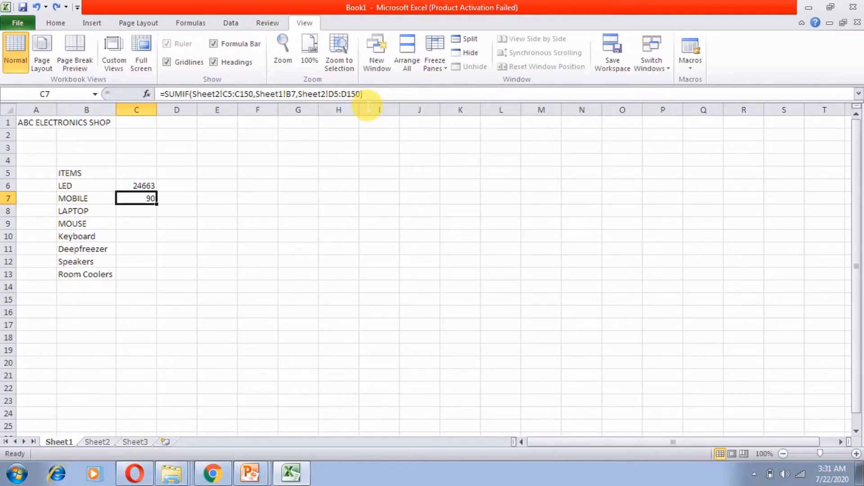
{"action": "key", "text": "ctrl+c"}
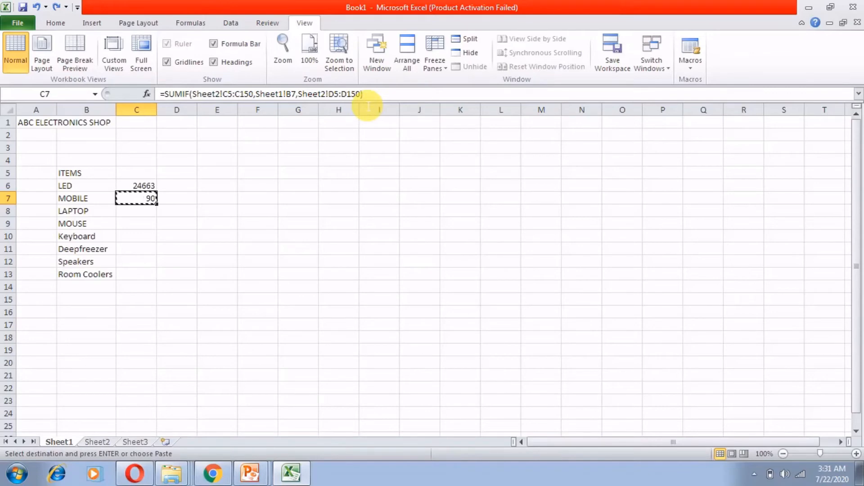
{"action": "key", "text": "Down"}
{"action": "key", "text": "ctrl+v"}
{"action": "key", "text": "Escape"}
{"action": "key", "text": "Up"}
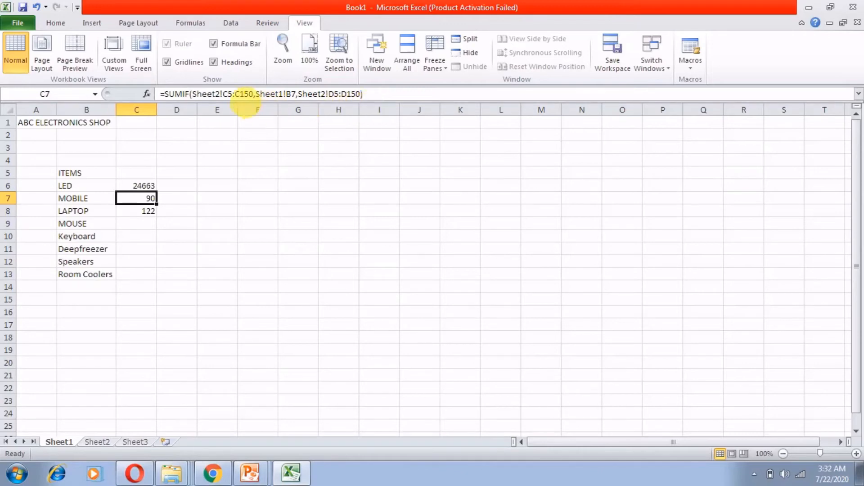
{"action": "left_click_drag", "start_coordinate": [223, 93], "coordinate": [264, 95]}
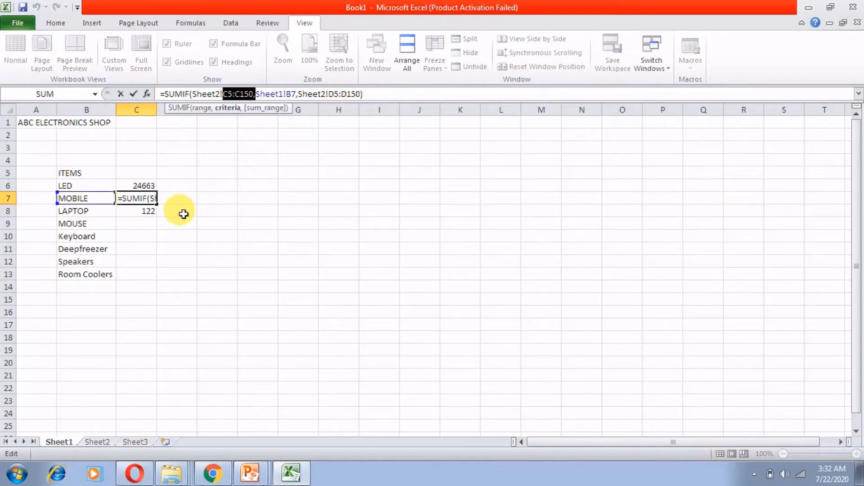
{"action": "key", "text": "Return"}
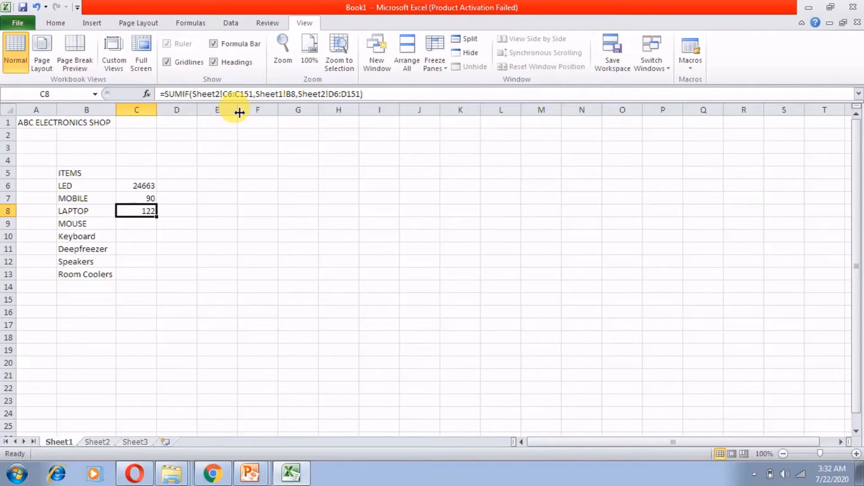
Step: Make the lookup range in the MOBILE formula in C7 absolute as Sheet2!$C$5:$C$150
{"action": "left_click", "coordinate": [150, 198]}
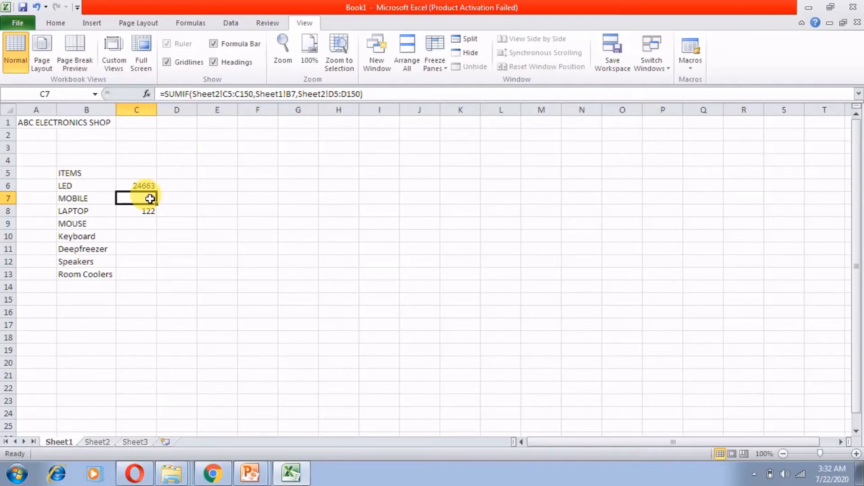
{"action": "left_click", "coordinate": [220, 94]}
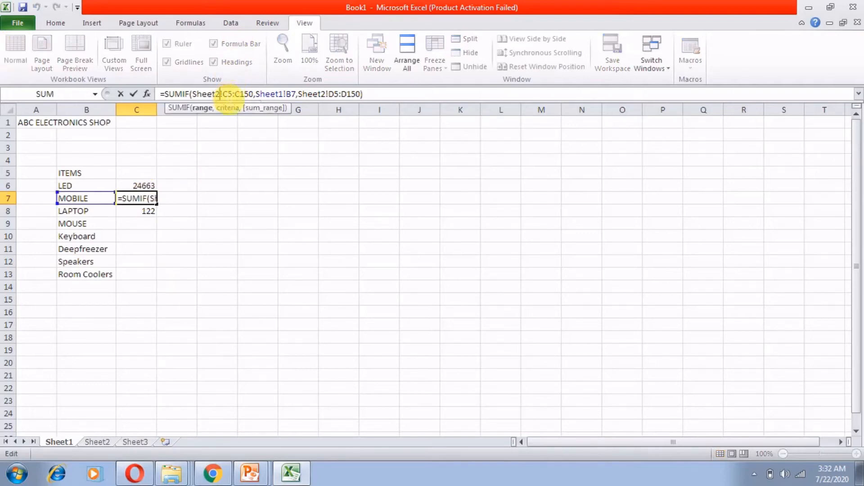
{"action": "key", "text": "Right"}
{"action": "type", "text": "$"}
{"action": "key", "text": "Right"}
{"action": "type", "text": "$"}
{"action": "key", "text": "Right"}
{"action": "key", "text": "Right"}
{"action": "type", "text": "$"}
{"action": "key", "text": "Right"}
{"action": "type", "text": "$"}
Step: Make the sum range in the MOBILE formula absolute as Sheet2!$D$5:$D$150 and enter the formula
{"action": "key", "text": "Right"}
{"action": "key", "text": "Right"}
{"action": "key", "text": "Right"}
{"action": "key", "text": "Right"}
{"action": "key", "text": "Right"}
{"action": "key", "text": "Right"}
{"action": "key", "text": "Right"}
{"action": "key", "text": "Right"}
{"action": "key", "text": "Right"}
{"action": "key", "text": "Right"}
{"action": "key", "text": "Right"}
{"action": "key", "text": "Right"}
{"action": "key", "text": "Right"}
{"action": "key", "text": "Right"}
{"action": "key", "text": "Right"}
{"action": "key", "text": "Right"}
{"action": "key", "text": "Right"}
{"action": "key", "text": "Right"}
{"action": "key", "text": "Right"}
{"action": "key", "text": "Right"}
{"action": "type", "text": "$"}
{"action": "key", "text": "Right"}
{"action": "type", "text": "$"}
{"action": "key", "text": "Right"}
{"action": "key", "text": "Right"}
{"action": "type", "text": "$"}
{"action": "key", "text": "Right"}
{"action": "type", "text": "$"}
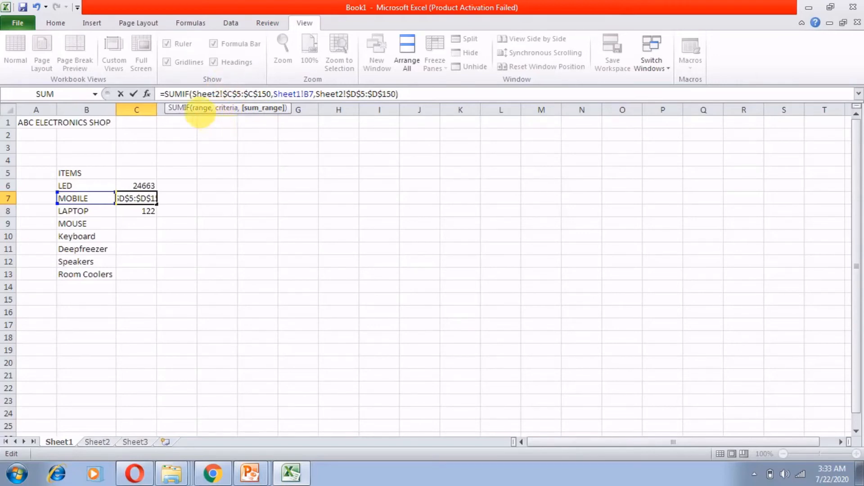
{"action": "key", "text": "Return"}
Step: Copy the anchored MOBILE formula from C7 to the LAPTOP cell C8
{"action": "key", "text": "Up"}
{"action": "key", "text": "ctrl+c"}
{"action": "key", "text": "Down"}
{"action": "key", "text": "ctrl+v"}
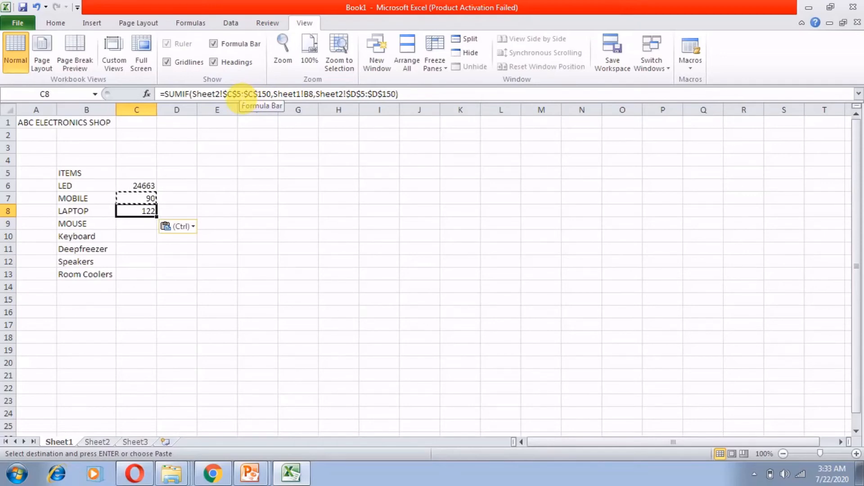
Step: Copy the LAPTOP formula from C8 to C9 through C13 for the items from MOUSE to Room Coolers
{"action": "key", "text": "ctrl+c"}
{"action": "key", "text": "Down"}
{"action": "key", "text": "ctrl+v"}
{"action": "key", "text": "Down"}
{"action": "key", "text": "ctrl+v"}
{"action": "key", "text": "Down"}
{"action": "key", "text": "ctrl+v"}
{"action": "key", "text": "Down"}
{"action": "key", "text": "ctrl+v"}
{"action": "key", "text": "Down"}
{"action": "key", "text": "ctrl+v"}
{"action": "key", "text": "Up"}
{"action": "key", "text": "Up"}
{"action": "key", "text": "Up"}
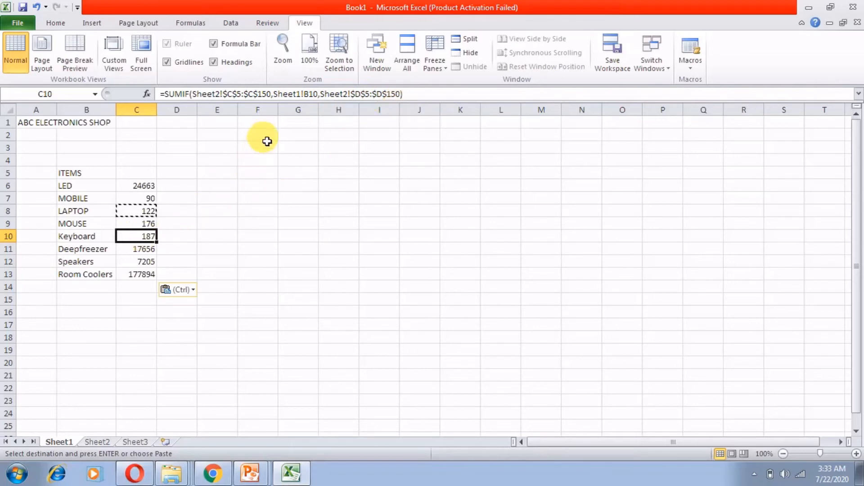
{"action": "left_click", "coordinate": [134, 201]}
{"action": "left_click", "coordinate": [136, 212]}
{"action": "key", "text": "Return"}
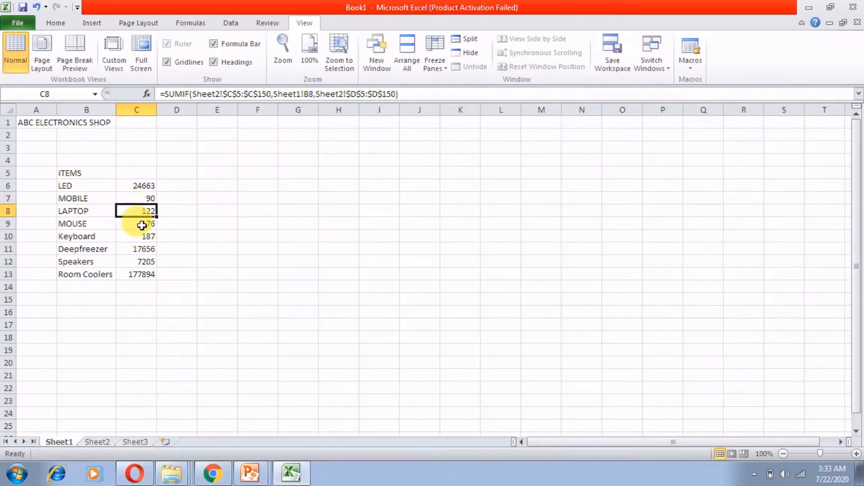
Step: Check the absolute lookup and sum ranges in the LED formula in C6 without changing it
{"action": "left_click", "coordinate": [152, 186]}
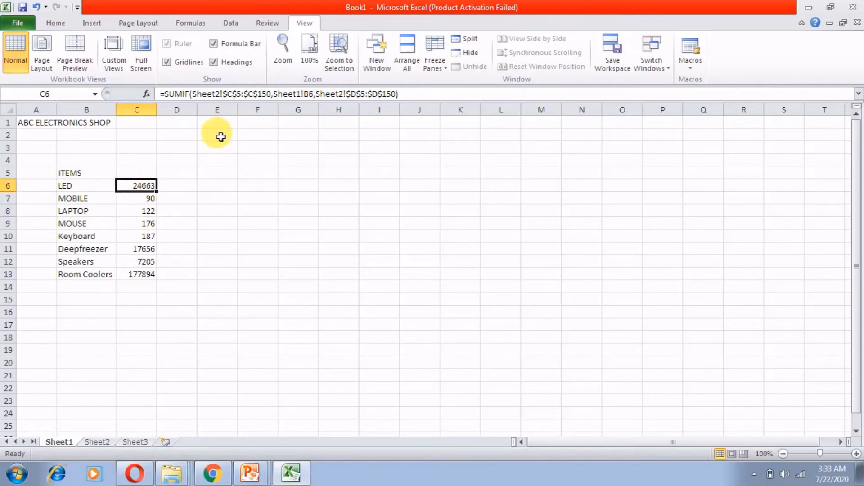
{"action": "left_click_drag", "start_coordinate": [221, 94], "coordinate": [281, 96]}
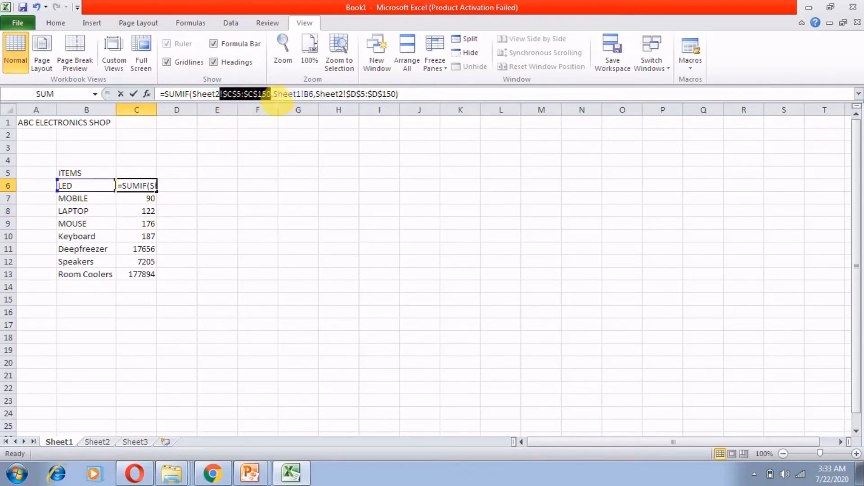
{"action": "left_click_drag", "start_coordinate": [347, 94], "coordinate": [392, 93]}
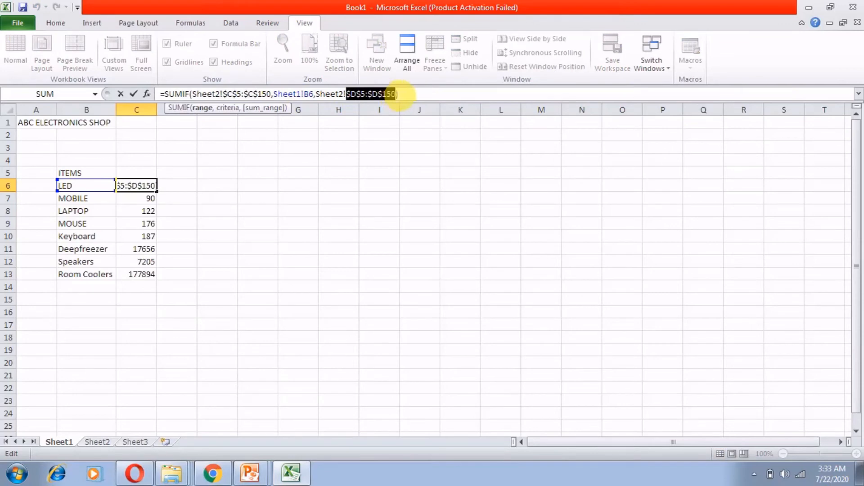
{"action": "left_click", "coordinate": [378, 174]}
{"action": "key", "text": "Escape"}
Step: Compare the criteria cell references in the formulas of several items, including Room Coolers in C13 and Deepfreezer in C11
{"action": "left_click", "coordinate": [145, 274]}
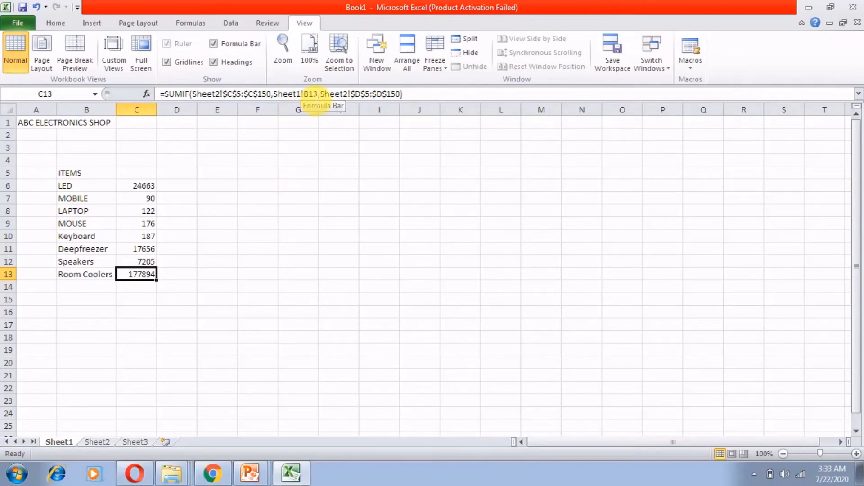
{"action": "key", "text": "Left"}
{"action": "key", "text": "Right"}
{"action": "key", "text": "Up"}
{"action": "key", "text": "Up"}
{"action": "left_click_drag", "start_coordinate": [302, 94], "coordinate": [320, 95]}
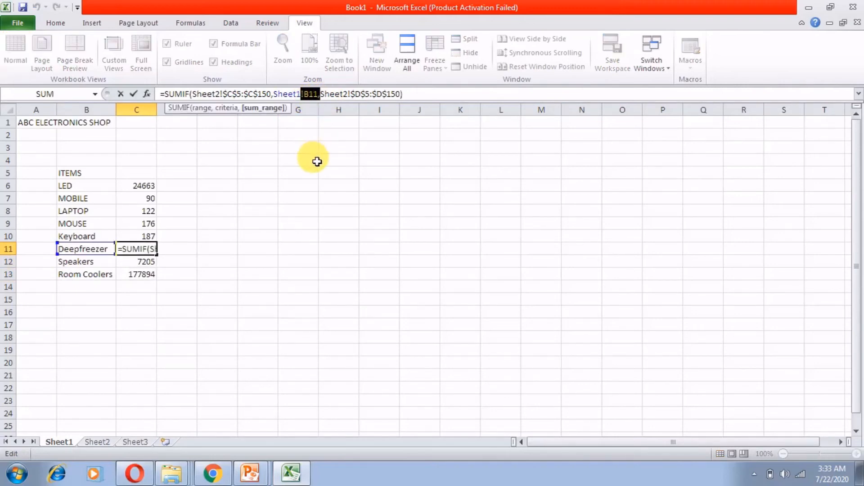
{"action": "key", "text": "Escape"}
{"action": "left_click", "coordinate": [155, 235]}
{"action": "left_click", "coordinate": [148, 210]}
{"action": "left_click", "coordinate": [149, 203]}
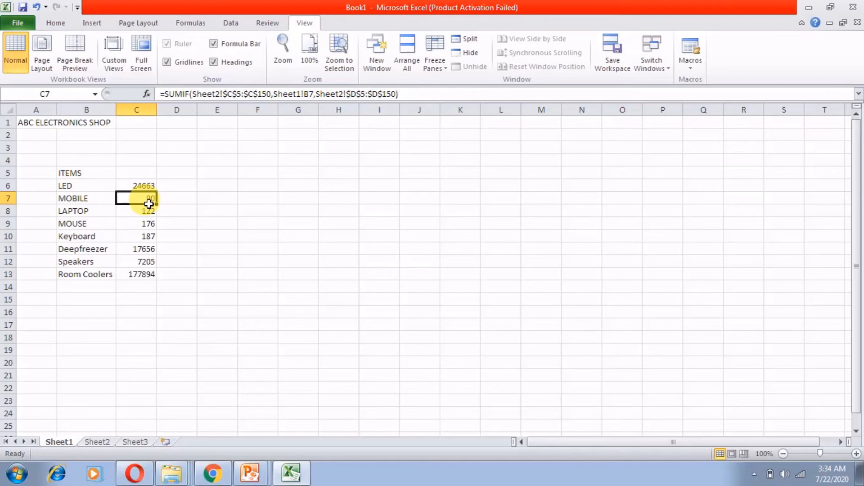
Step: Format C6:C16 with comma thousands separators and no decimal places
{"action": "left_click_drag", "start_coordinate": [142, 184], "coordinate": [145, 312]}
{"action": "left_click", "coordinate": [59, 24]}
{"action": "left_click", "coordinate": [438, 63]}
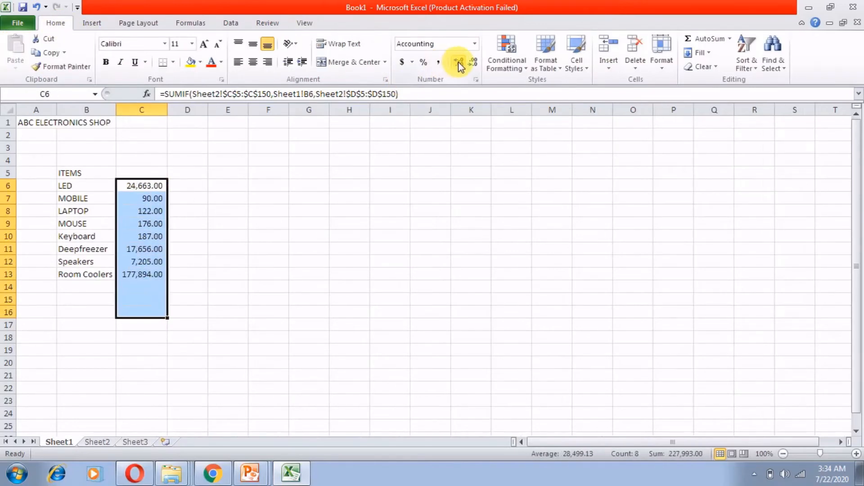
{"action": "left_click", "coordinate": [472, 62]}
{"action": "left_click", "coordinate": [473, 62]}
{"action": "left_click", "coordinate": [430, 185]}
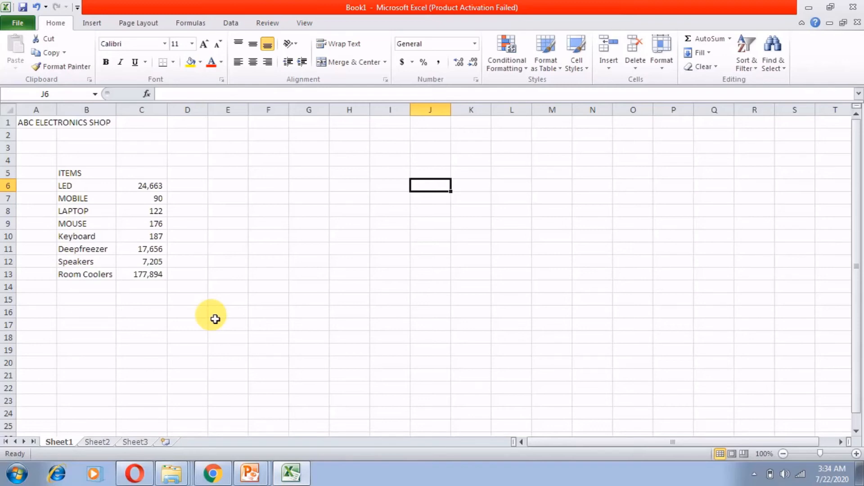
Step: Examine each item's total and formula from LED in C6 down to Room Coolers in C13
{"action": "left_click", "coordinate": [153, 187]}
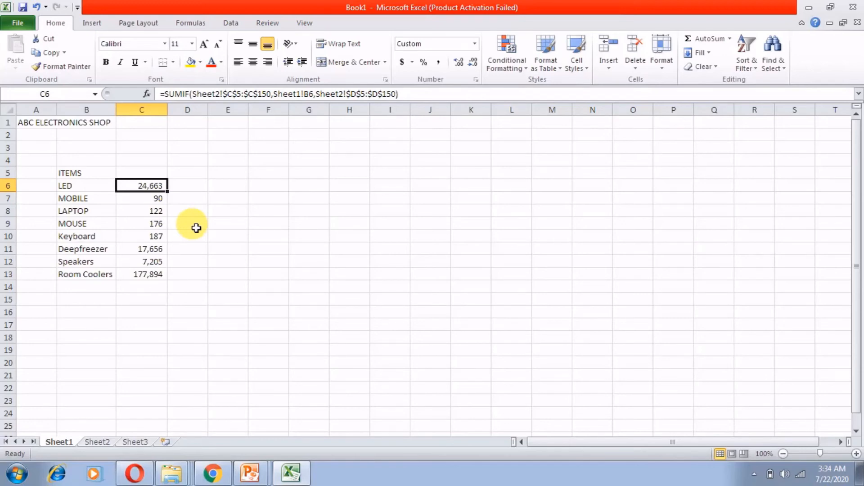
{"action": "key", "text": "Down"}
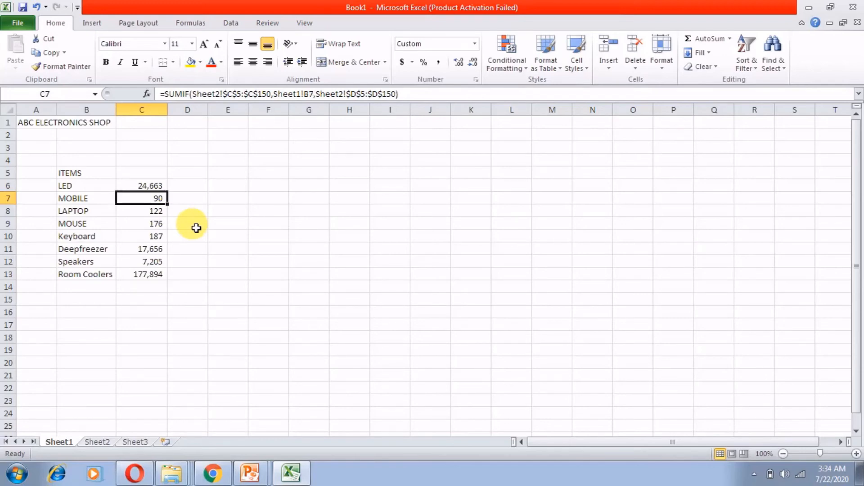
{"action": "key", "text": "Down"}
{"action": "key", "text": "Down"}
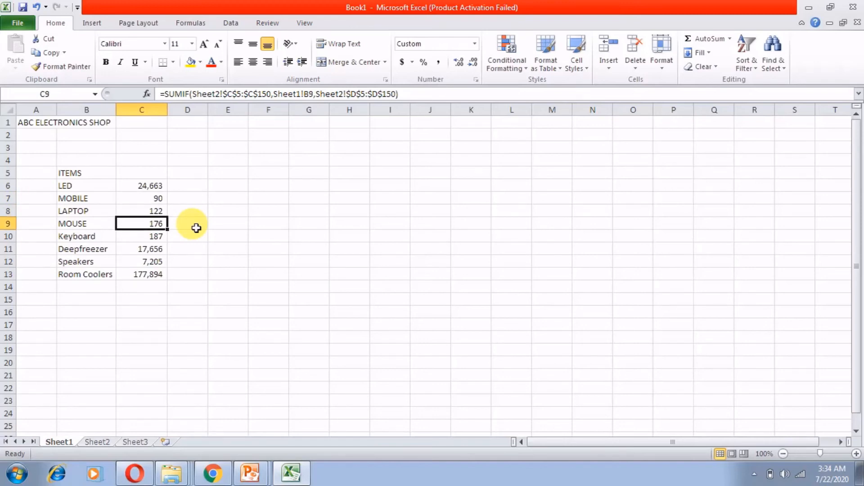
{"action": "key", "text": "Down"}
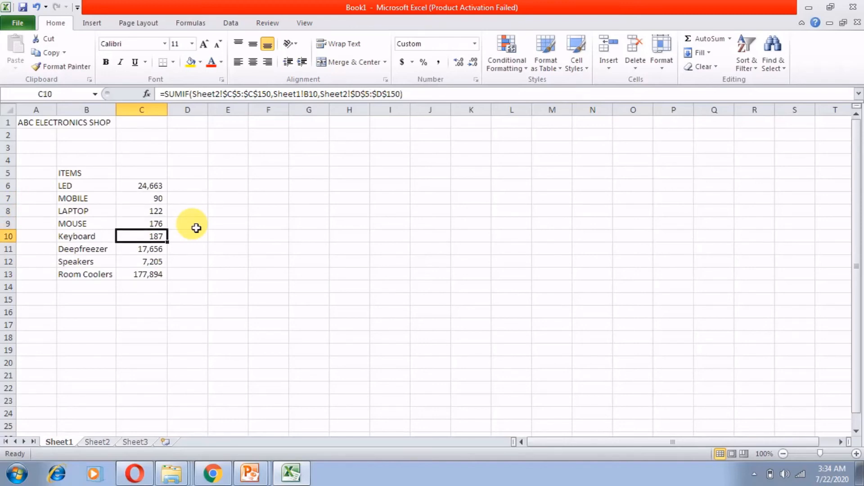
{"action": "key", "text": "Down"}
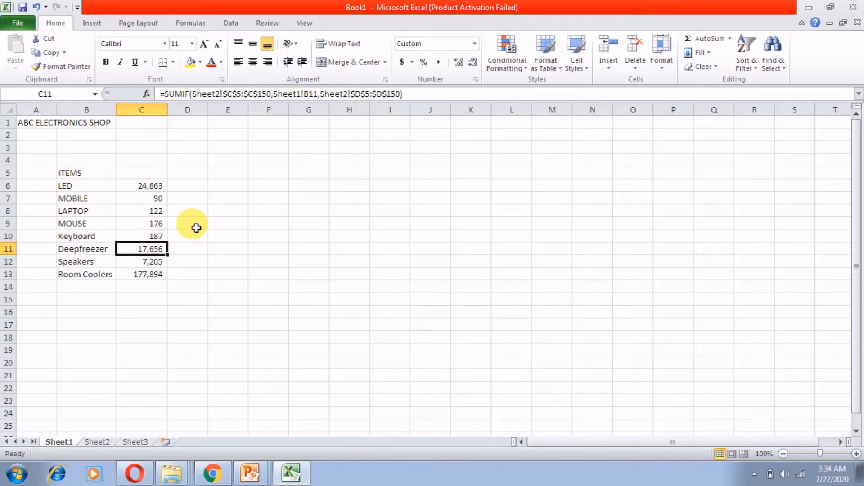
{"action": "key", "text": "Down"}
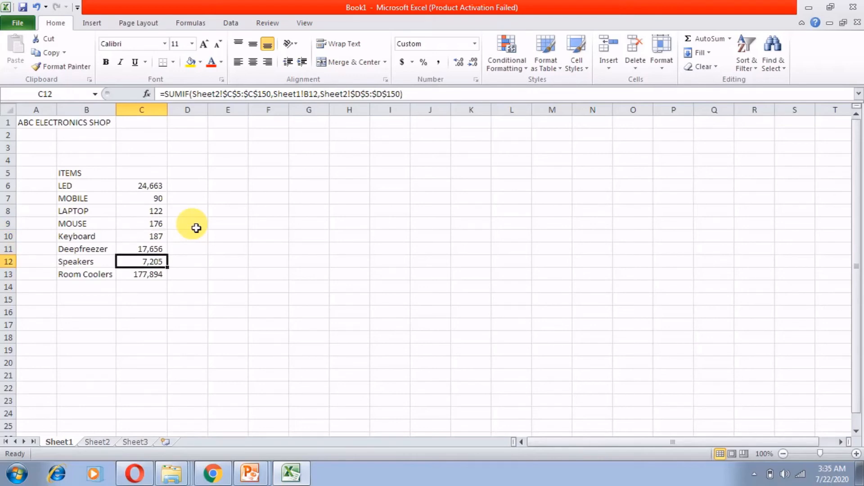
{"action": "key", "text": "Down"}
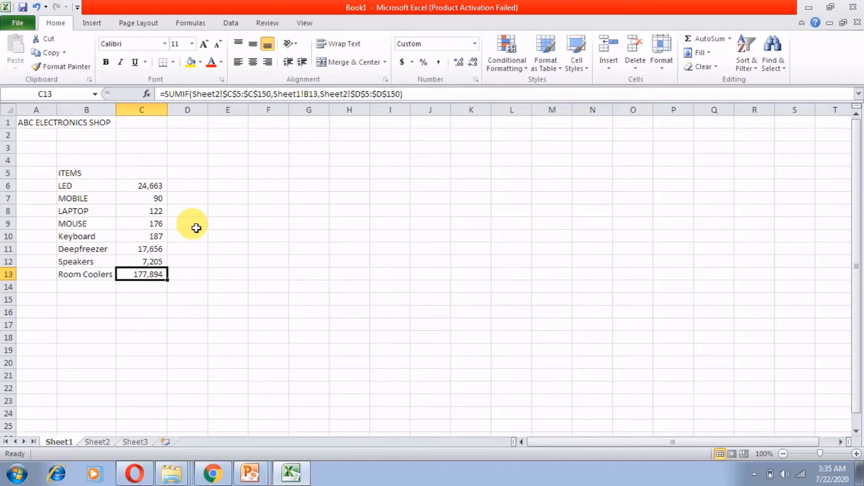
Step: Add a grand total in C14 that sums the item totals in C6:C13
{"action": "key", "text": "Down"}
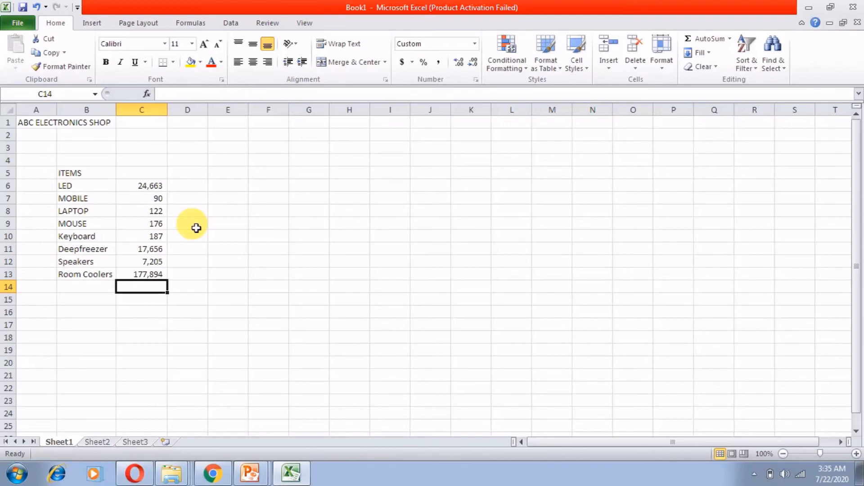
{"action": "type", "text": "=s"}
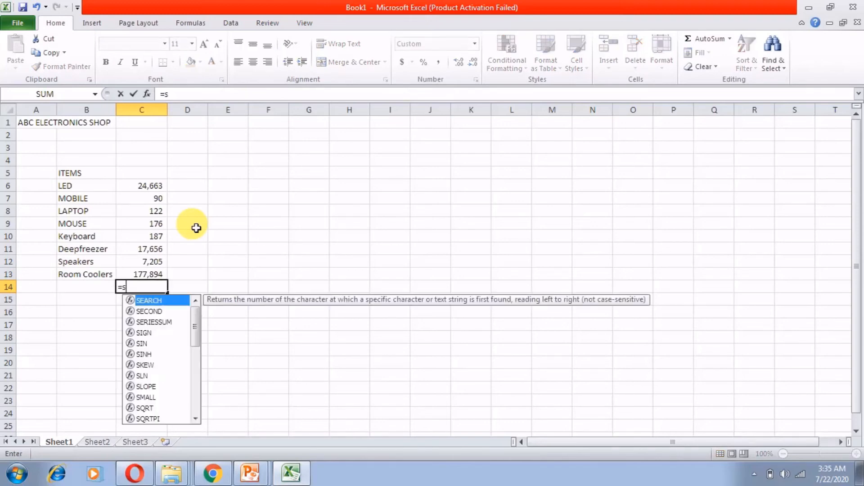
{"action": "type", "text": "um("}
{"action": "key", "text": "Up"}
{"action": "key", "text": "shift+Up"}
{"action": "key", "text": "shift+Up"}
{"action": "key", "text": "shift+Up"}
{"action": "key", "text": "shift+Up"}
{"action": "key", "text": "shift+Up"}
{"action": "key", "text": "shift+Up"}
{"action": "key", "text": "shift+Up"}
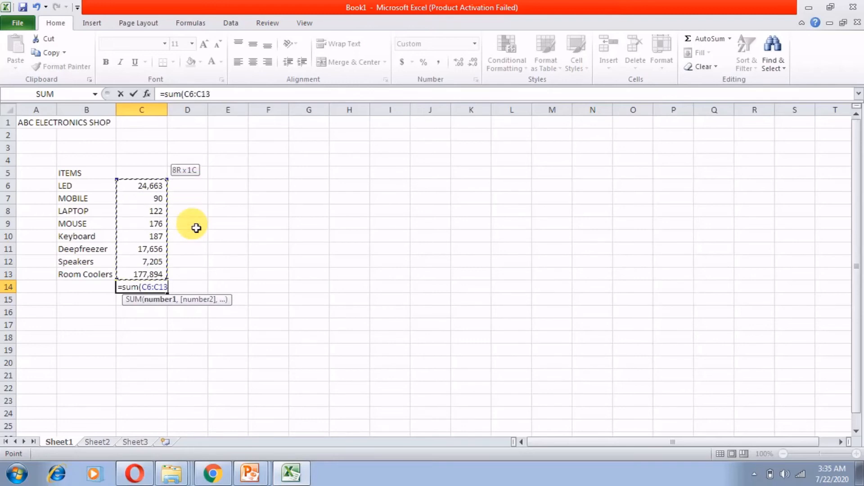
{"action": "key", "text": "Return"}
{"action": "key", "text": "Up"}
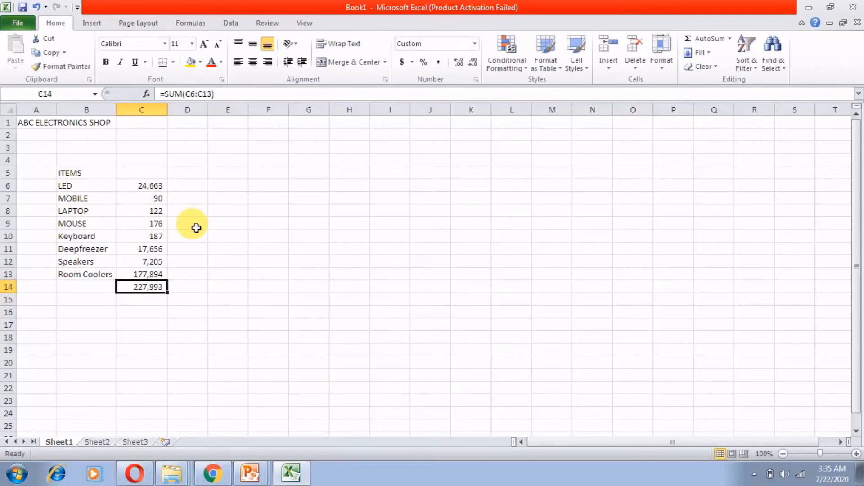
Step: Total the Qty column on Sheet2 in D151 with a SUM of D5:D150
{"action": "key", "text": "ctrl+Page_Down"}
{"action": "key", "text": "Right"}
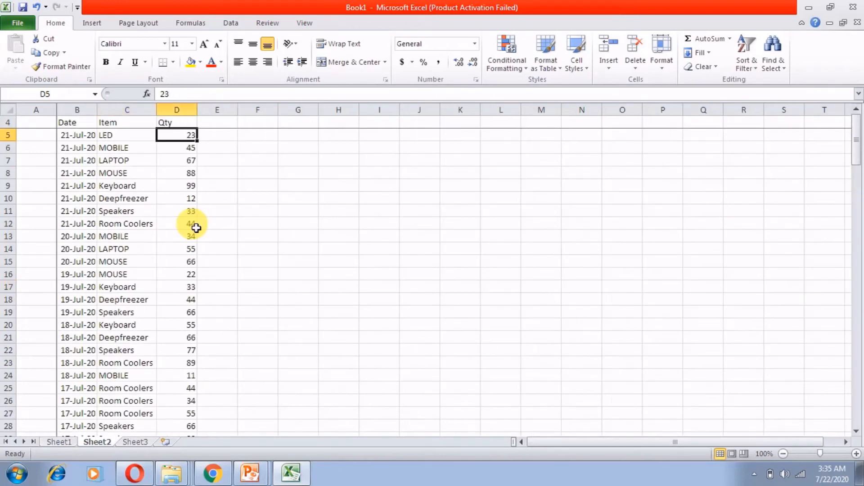
{"action": "key", "text": "ctrl+Down"}
{"action": "key", "text": "Down"}
{"action": "type", "text": "=su"}
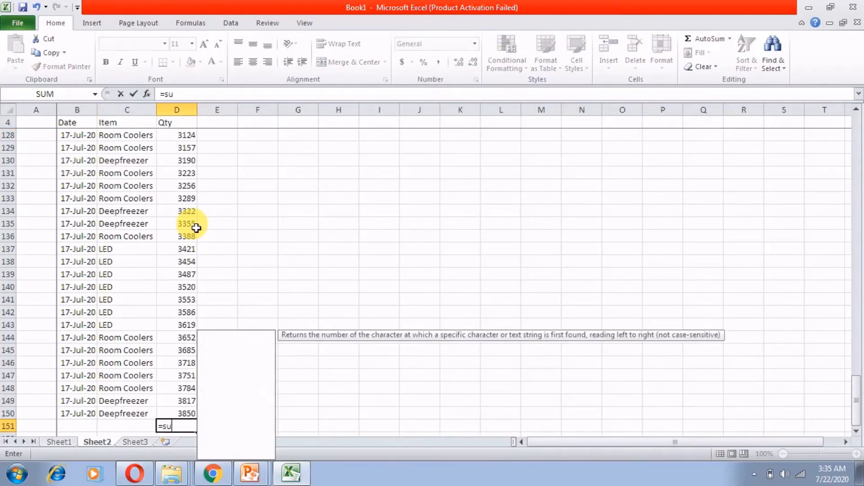
{"action": "type", "text": "m("}
{"action": "key", "text": "Up"}
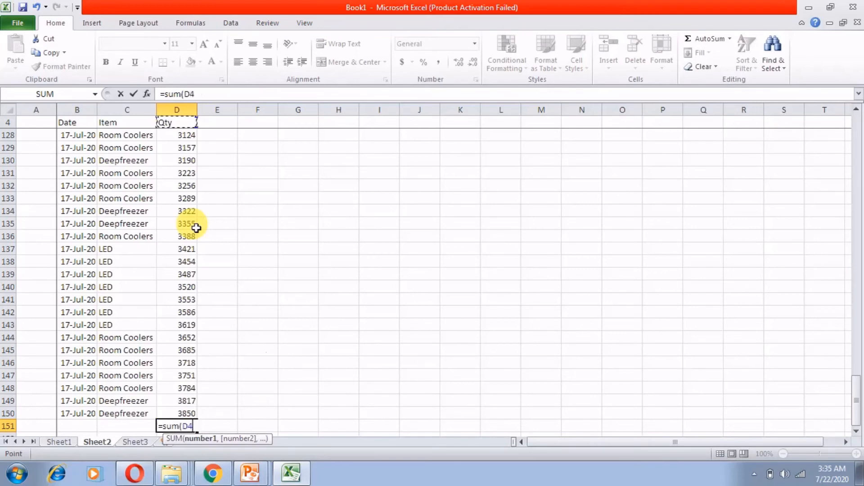
{"action": "key", "text": "ctrl+Up"}
{"action": "key", "text": "ctrl+shift+Down"}
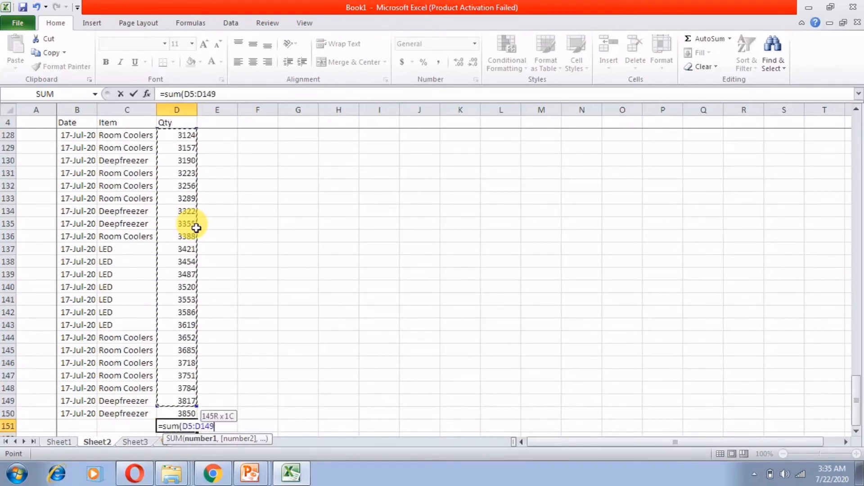
{"action": "key", "text": "Return"}
{"action": "key", "text": "Up"}
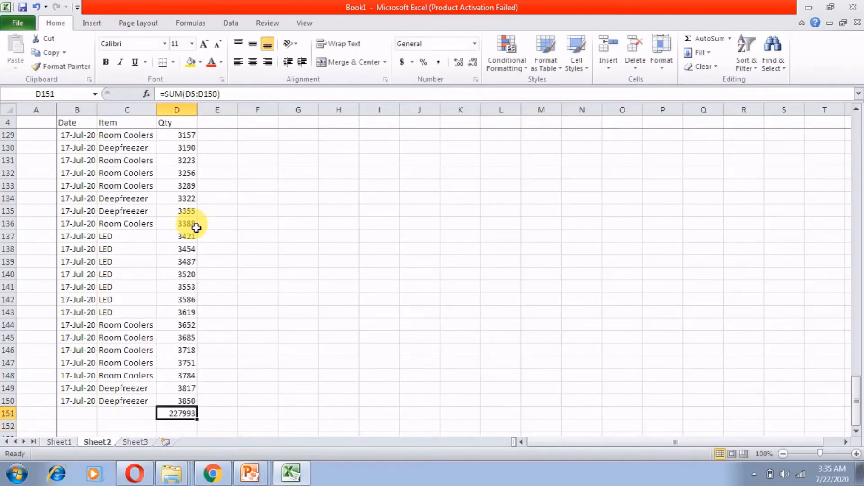
Step: Format the Sheet2 quantity total in D151 with comma thousands separators and no decimal places
{"action": "left_click", "coordinate": [438, 62]}
{"action": "left_click", "coordinate": [471, 63]}
{"action": "left_click", "coordinate": [470, 63]}
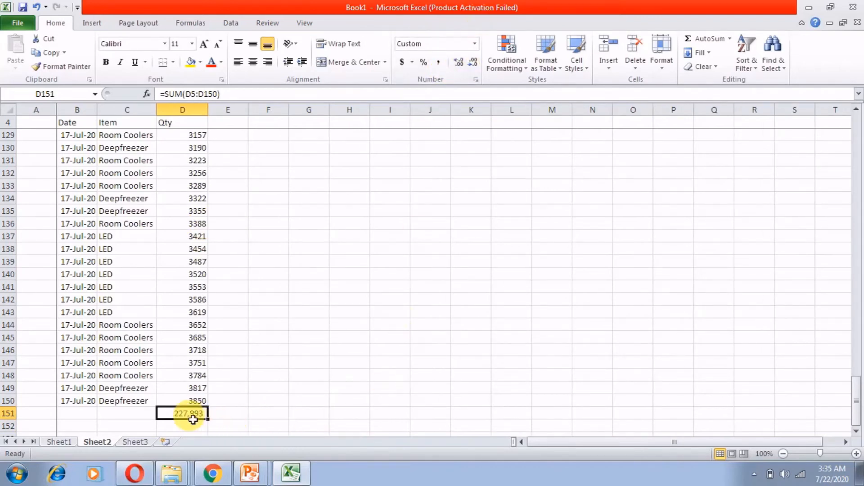
Step: Clear the item totals and the grand total from C6:C16 on Sheet1
{"action": "key", "text": "ctrl+Page_Up"}
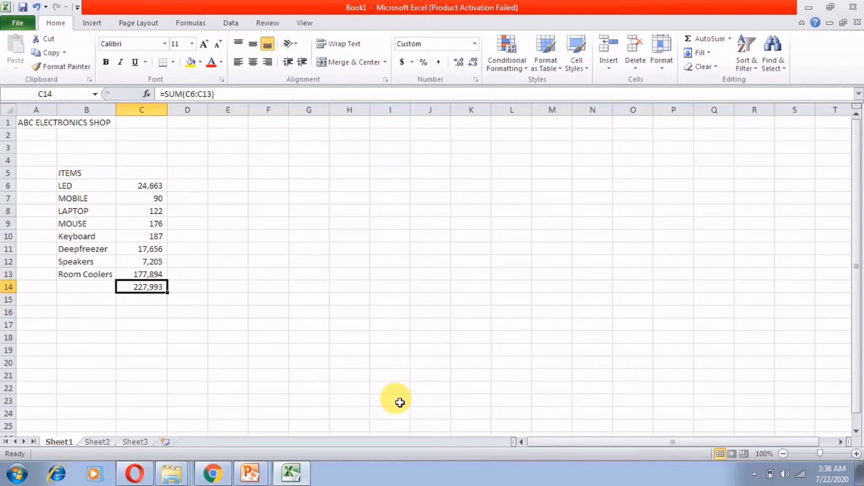
{"action": "left_click_drag", "start_coordinate": [135, 185], "coordinate": [136, 313]}
{"action": "key", "text": "Delete"}
Step: Examine the items and their quantities in the first records of the purchase list on Sheet2
{"action": "key", "text": "ctrl+Page_Down"}
{"action": "key", "text": "Up"}
{"action": "key", "text": "ctrl+Up"}
{"action": "key", "text": "Down"}
{"action": "key", "text": "Down"}
{"action": "key", "text": "Up"}
{"action": "key", "text": "Left"}
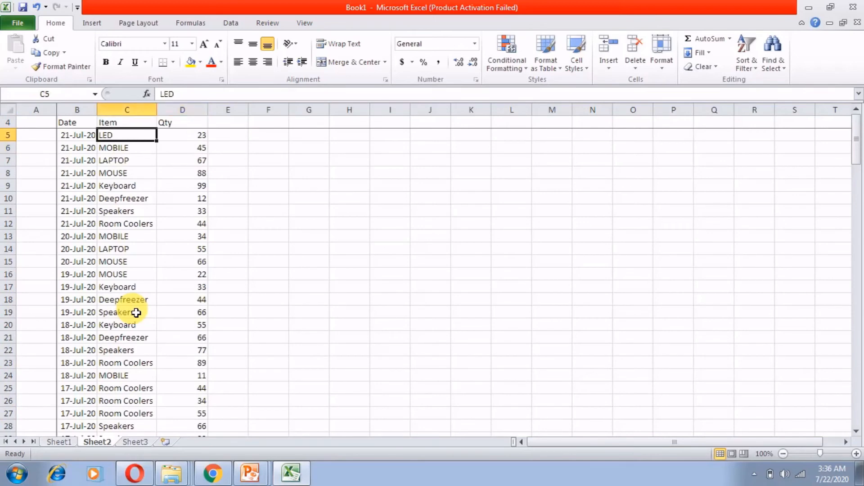
{"action": "key", "text": "Down"}
{"action": "key", "text": "Down"}
{"action": "key", "text": "Down"}
{"action": "key", "text": "Down"}
{"action": "key", "text": "Right"}
{"action": "key", "text": "Down"}
{"action": "key", "text": "Down"}
{"action": "key", "text": "Down"}
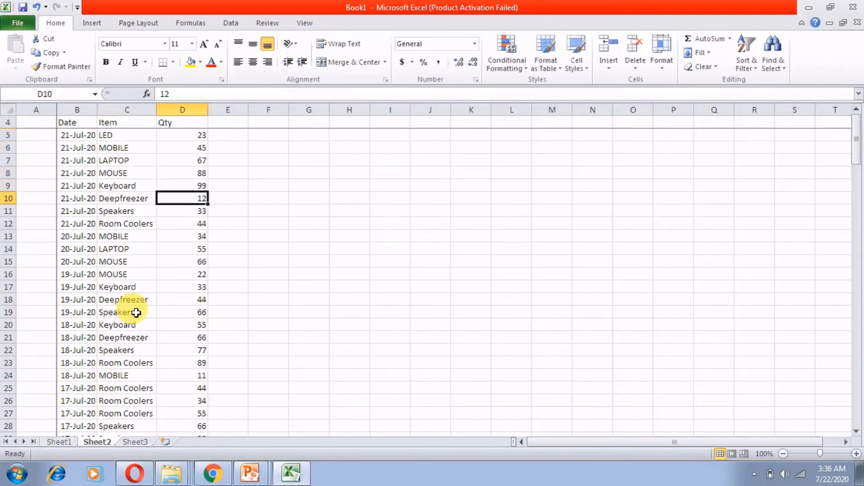
{"action": "key", "text": "Down"}
{"action": "key", "text": "Down"}
{"action": "key", "text": "Down"}
{"action": "key", "text": "Down"}
{"action": "key", "text": "Down"}
Step: Examine the extent of Sheet2's Item column and the items that repeat in it
{"action": "key", "text": "Left"}
{"action": "key", "text": "Down"}
{"action": "key", "text": "Down"}
{"action": "key", "text": "ctrl+Down"}
{"action": "key", "text": "ctrl+Up"}
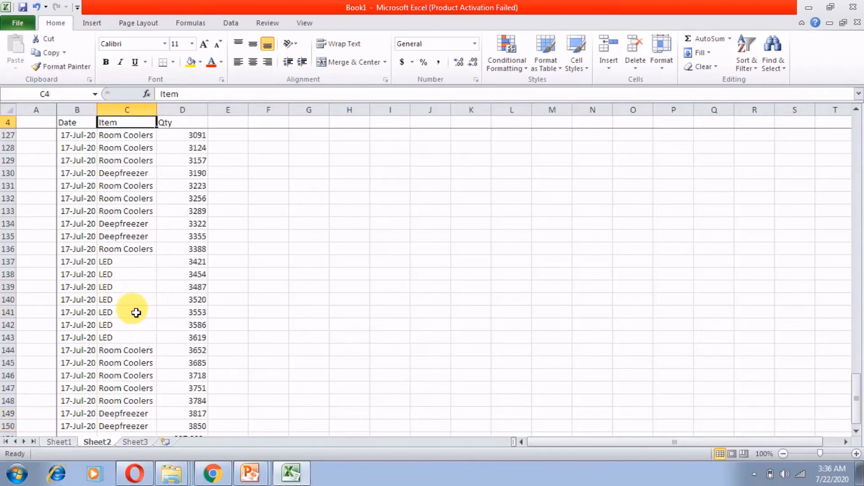
{"action": "key", "text": "Down"}
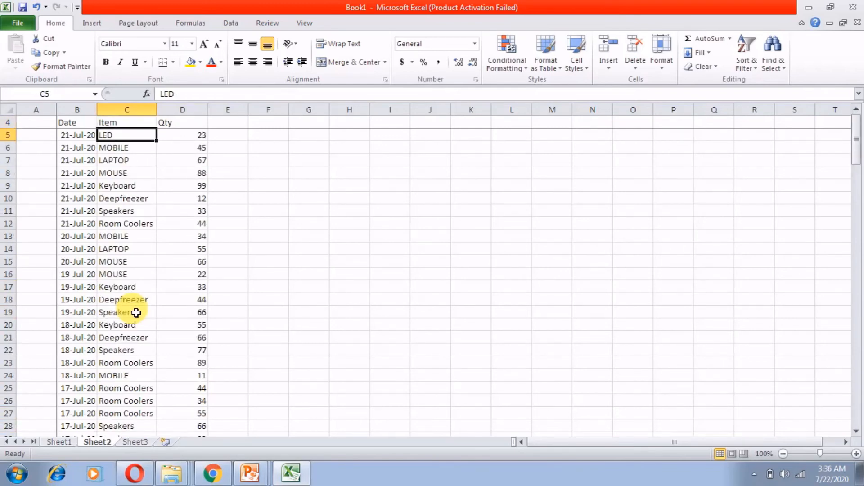
{"action": "key", "text": "Down"}
{"action": "key", "text": "Down"}
{"action": "key", "text": "Down"}
{"action": "key", "text": "Down"}
{"action": "key", "text": "Down"}
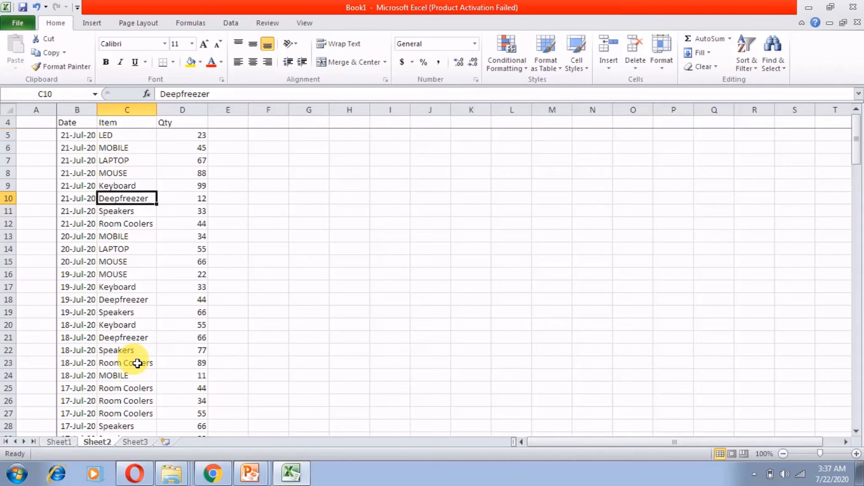
Step: Enter LED in H18 on Sheet2 and copy it into H19:H21
{"action": "left_click", "coordinate": [340, 301]}
{"action": "type", "text": "LED"}
{"action": "key", "text": "Tab"}
{"action": "left_click", "coordinate": [345, 308]}
{"action": "left_click", "coordinate": [342, 300]}
{"action": "key", "text": "ctrl+c"}
{"action": "key", "text": "Down"}
{"action": "key", "text": "ctrl+v"}
{"action": "key", "text": "Down"}
{"action": "key", "text": "ctrl+v"}
{"action": "key", "text": "Down"}
{"action": "key", "text": "ctrl+v"}
Step: Enter the day numbers 21, 20, 19 and 18 in G18:G21 beside the LED entries
{"action": "key", "text": "Left"}
{"action": "key", "text": "Up"}
{"action": "key", "text": "Up"}
{"action": "key", "text": "Up"}
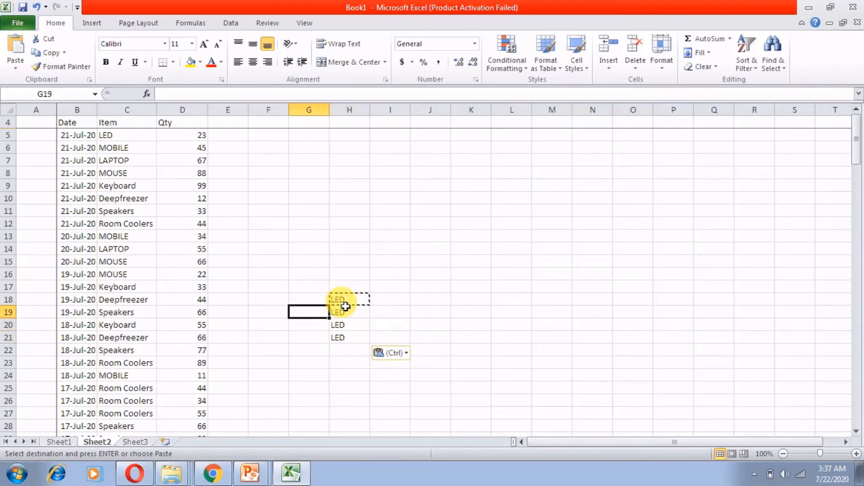
{"action": "type", "text": "21"}
{"action": "key", "text": "Return"}
{"action": "type", "text": "20"}
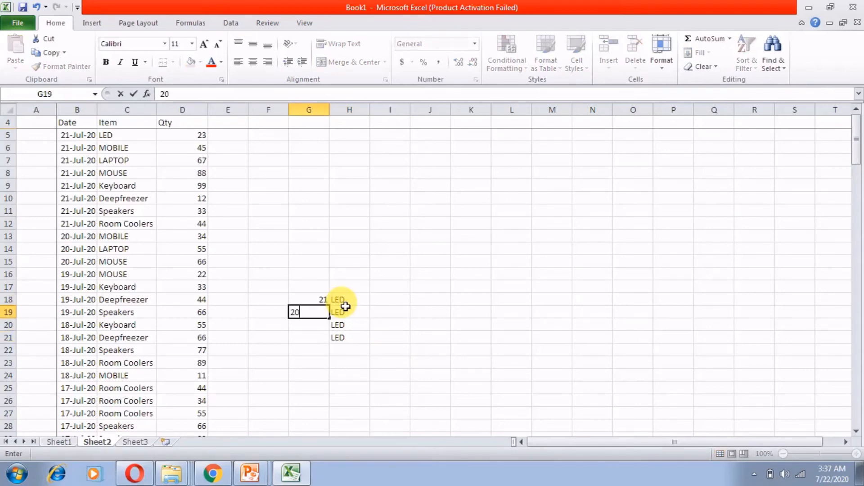
{"action": "key", "text": "Return"}
{"action": "type", "text": "19"}
{"action": "key", "text": "Return"}
{"action": "type", "text": "1"}
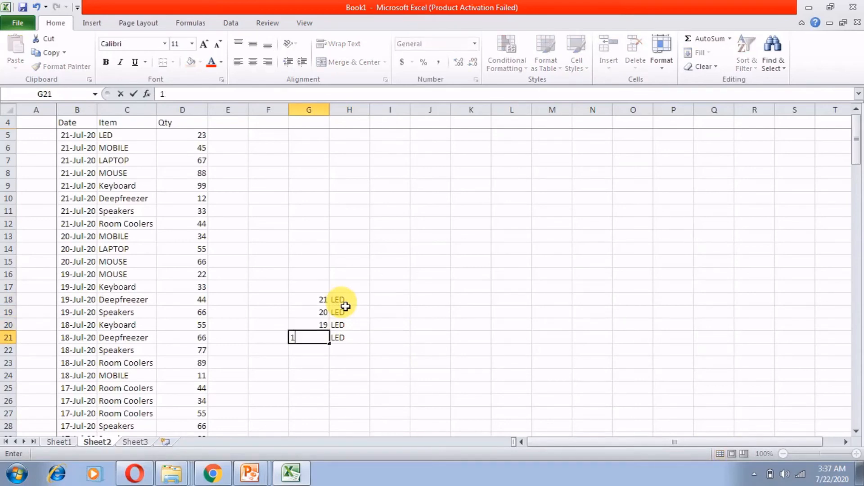
{"action": "type", "text": "8"}
Step: Enter the sample quantities 22, 33, 44 and 55 in I18:I21 for the LED entries
{"action": "key", "text": "Up"}
{"action": "key", "text": "Up"}
{"action": "key", "text": "Up"}
{"action": "key", "text": "Right"}
{"action": "key", "text": "Right"}
{"action": "type", "text": "22"}
{"action": "key", "text": "Return"}
{"action": "type", "text": "33"}
{"action": "key", "text": "Return"}
{"action": "type", "text": "44"}
{"action": "key", "text": "Return"}
{"action": "type", "text": "55"}
{"action": "key", "text": "Return"}
Step: Examine the repeated LED entries in H18:H21 and their matching quantities in I18:I21
{"action": "key", "text": "Up"}
{"action": "key", "text": "Up"}
{"action": "key", "text": "Up"}
{"action": "key", "text": "Up"}
{"action": "key", "text": "Left"}
{"action": "key", "text": "Down"}
{"action": "key", "text": "Down"}
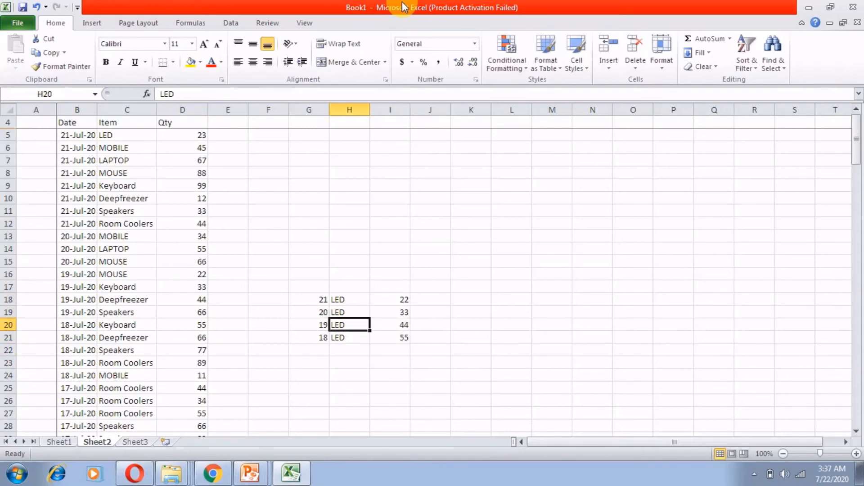
{"action": "key", "text": "Down"}
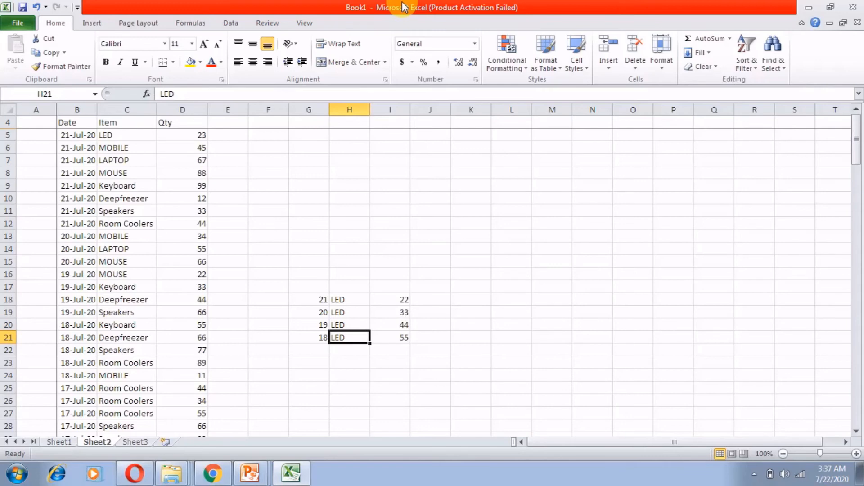
{"action": "key", "text": "Right"}
{"action": "key", "text": "Left"}
{"action": "key", "text": "Up"}
{"action": "key", "text": "Up"}
{"action": "key", "text": "Up"}
{"action": "key", "text": "Right"}
{"action": "key", "text": "Down"}
{"action": "key", "text": "Down"}
{"action": "key", "text": "Down"}
{"action": "key", "text": "Down"}
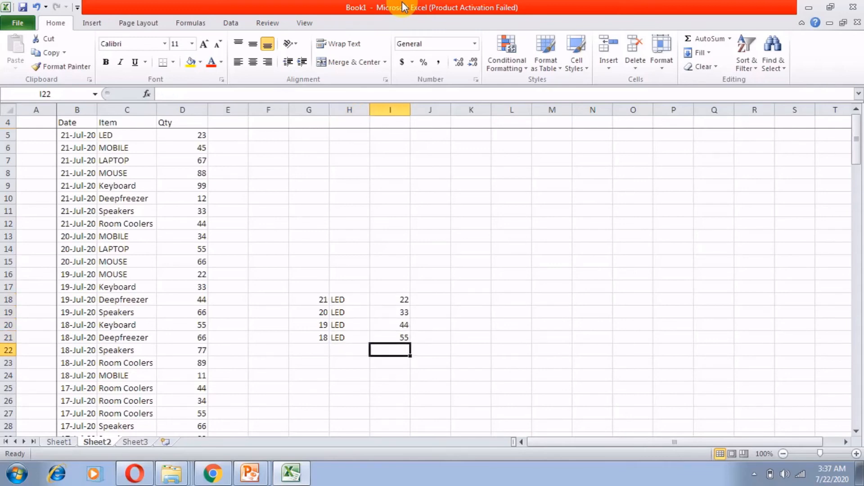
Step: Examine the day numbers, item names and quantities of the sample LED entries in G18:I21 on Sheet2
{"action": "key", "text": "Left"}
{"action": "key", "text": "Up"}
{"action": "key", "text": "Up"}
{"action": "key", "text": "Up"}
{"action": "key", "text": "Up"}
{"action": "key", "text": "Down"}
{"action": "key", "text": "Down"}
{"action": "key", "text": "Down"}
{"action": "key", "text": "Left"}
{"action": "key", "text": "Left"}
{"action": "key", "text": "Left"}
{"action": "key", "text": "Left"}
{"action": "key", "text": "Left"}
{"action": "key", "text": "Right"}
{"action": "key", "text": "Right"}
{"action": "key", "text": "Right"}
{"action": "key", "text": "Right"}
{"action": "key", "text": "Up"}
{"action": "key", "text": "Up"}
{"action": "key", "text": "Left"}
{"action": "key", "text": "Left"}
{"action": "key", "text": "Left"}
{"action": "key", "text": "Left"}
Step: Examine the item names in column C of Sheet2 from row 5 down to row 47 for repeated entries
{"action": "key", "text": "Up"}
{"action": "key", "text": "Up"}
{"action": "key", "text": "Up"}
{"action": "key", "text": "Up"}
{"action": "key", "text": "Up"}
{"action": "key", "text": "Up"}
{"action": "key", "text": "Up"}
{"action": "key", "text": "Up"}
{"action": "key", "text": "Up"}
{"action": "key", "text": "Up"}
{"action": "key", "text": "Up"}
{"action": "key", "text": "Up"}
{"action": "key", "text": "Up"}
{"action": "key", "text": "Up"}
{"action": "key", "text": "Down"}
{"action": "key", "text": "Down"}
{"action": "key", "text": "Down"}
{"action": "key", "text": "Down"}
{"action": "key", "text": "Down"}
{"action": "key", "text": "Down"}
{"action": "key", "text": "Down"}
{"action": "key", "text": "Down"}
{"action": "key", "text": "Down"}
{"action": "key", "text": "Down"}
{"action": "key", "text": "Down"}
{"action": "key", "text": "Down"}
{"action": "key", "text": "Down"}
{"action": "key", "text": "Down"}
{"action": "key", "text": "Down"}
{"action": "key", "text": "Down"}
{"action": "key", "text": "Down"}
{"action": "key", "text": "Down"}
{"action": "key", "text": "Down"}
{"action": "key", "text": "Down"}
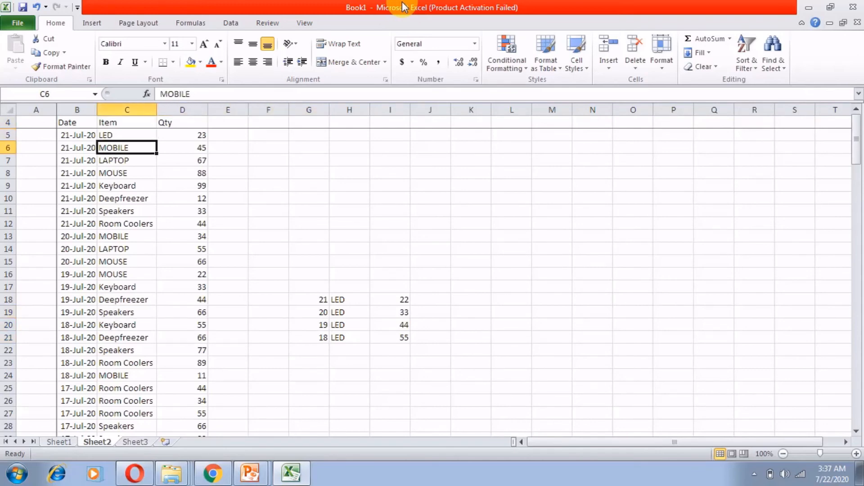
{"action": "key", "text": "Up"}
{"action": "key", "text": "Up"}
{"action": "key", "text": "Up"}
{"action": "key", "text": "Up"}
{"action": "key", "text": "Up"}
{"action": "key", "text": "Up"}
{"action": "key", "text": "Up"}
{"action": "key", "text": "Up"}
{"action": "key", "text": "Up"}
{"action": "key", "text": "Up"}
{"action": "key", "text": "Up"}
{"action": "key", "text": "Up"}
{"action": "key", "text": "Up"}
{"action": "key", "text": "Up"}
{"action": "key", "text": "Up"}
{"action": "key", "text": "Up"}
{"action": "key", "text": "Up"}
{"action": "key", "text": "Up"}
{"action": "key", "text": "Up"}
{"action": "key", "text": "Up"}
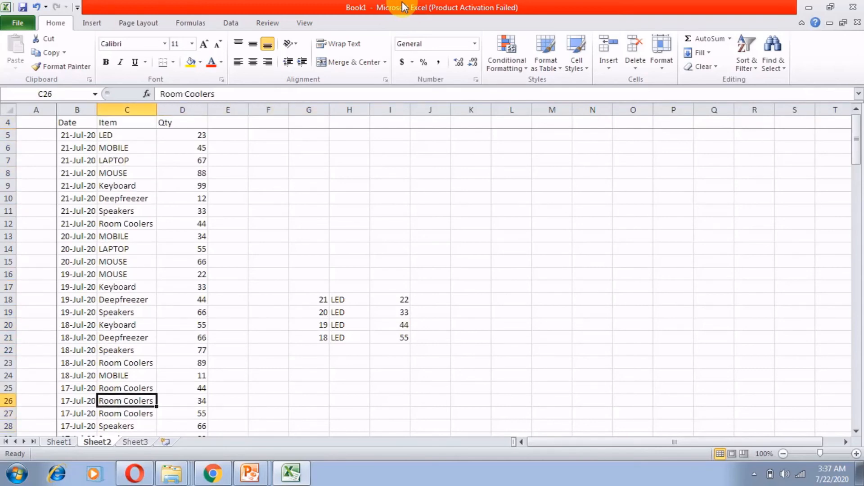
{"action": "key", "text": "Down"}
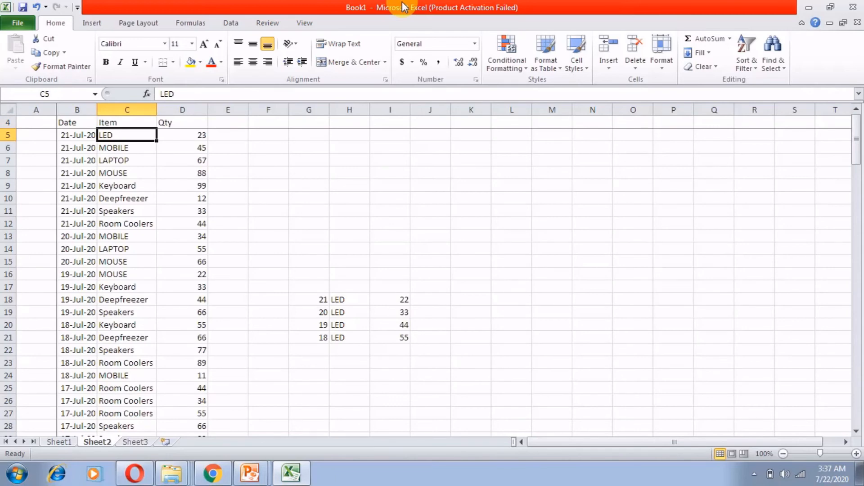
{"action": "key", "text": "Left"}
{"action": "key", "text": "Right"}
{"action": "key", "text": "Down"}
{"action": "key", "text": "Down"}
{"action": "key", "text": "Down"}
{"action": "key", "text": "Down"}
{"action": "key", "text": "Down"}
{"action": "key", "text": "Down"}
{"action": "key", "text": "Down"}
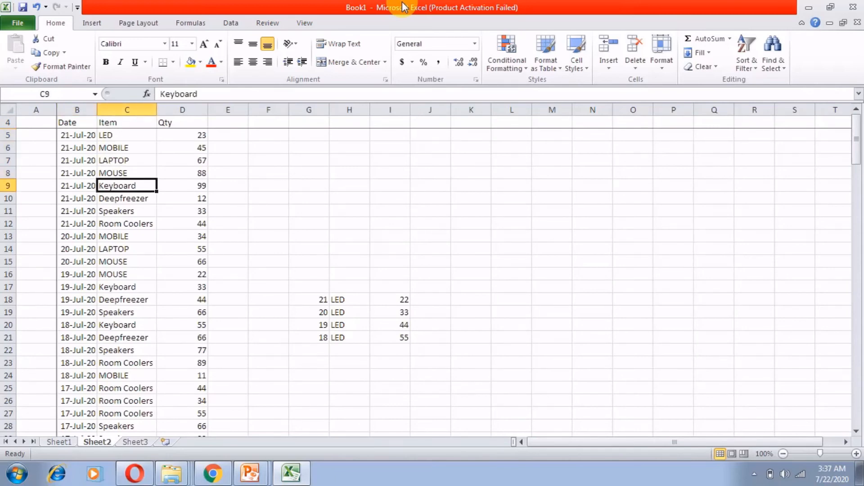
{"action": "key", "text": "Down"}
{"action": "key", "text": "Down"}
{"action": "key", "text": "Down"}
{"action": "key", "text": "Down"}
{"action": "key", "text": "Down"}
{"action": "key", "text": "Down"}
{"action": "key", "text": "Down"}
{"action": "key", "text": "Down"}
{"action": "key", "text": "Down"}
{"action": "key", "text": "Down"}
{"action": "key", "text": "Down"}
{"action": "key", "text": "Down"}
{"action": "key", "text": "Down"}
{"action": "key", "text": "Down"}
{"action": "key", "text": "Down"}
{"action": "key", "text": "Down"}
{"action": "key", "text": "Down"}
{"action": "key", "text": "Down"}
{"action": "key", "text": "Down"}
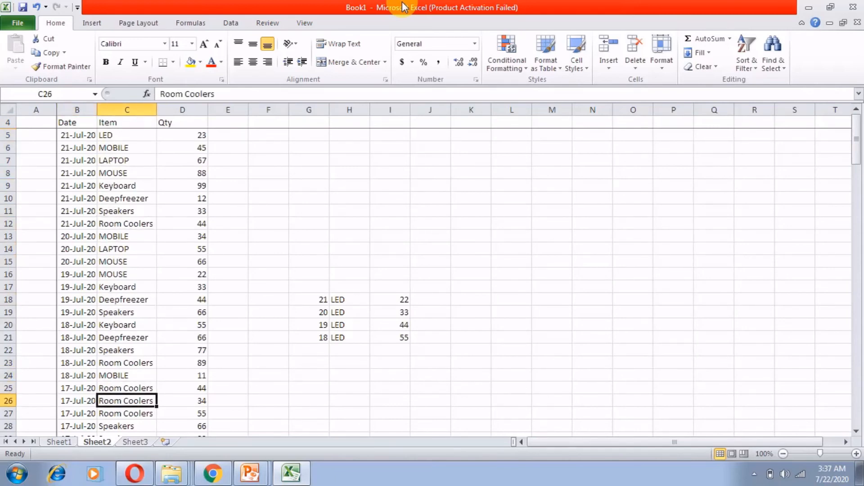
{"action": "key", "text": "Down"}
{"action": "key", "text": "Down"}
{"action": "key", "text": "Down"}
{"action": "key", "text": "Down"}
{"action": "key", "text": "Down"}
{"action": "key", "text": "Down"}
{"action": "key", "text": "Down"}
{"action": "key", "text": "Down"}
{"action": "key", "text": "Down"}
{"action": "key", "text": "Down"}
{"action": "key", "text": "Down"}
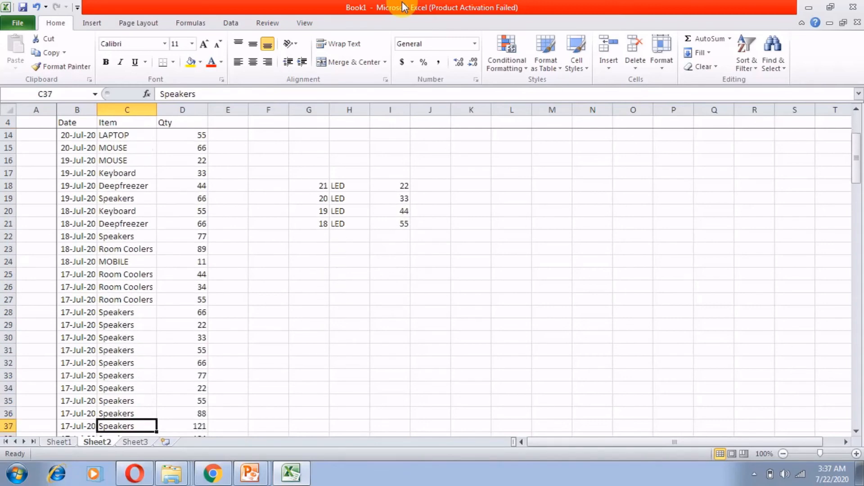
{"action": "key", "text": "Down"}
{"action": "key", "text": "Down"}
{"action": "key", "text": "Down"}
{"action": "key", "text": "Down"}
{"action": "key", "text": "Down"}
{"action": "key", "text": "Down"}
{"action": "key", "text": "Down"}
{"action": "key", "text": "Down"}
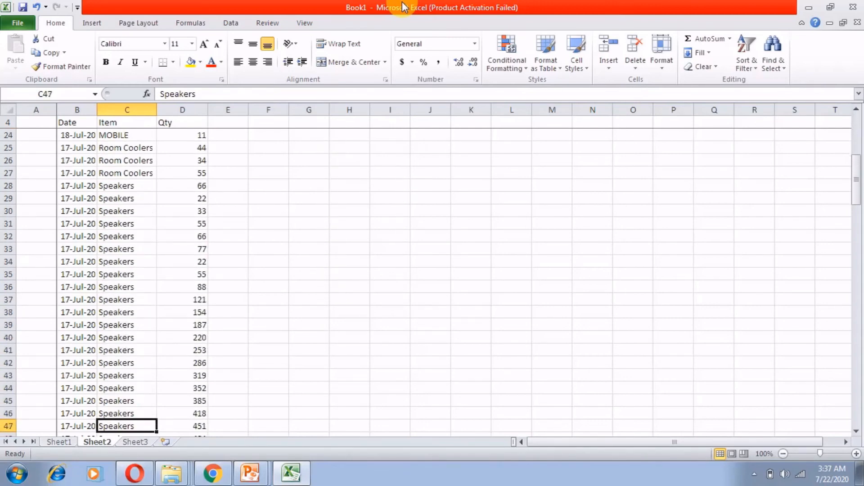
Step: Enter =COUNTIF(Sheet2!C5:C150,Sheet1!B6) in C6 on Sheet1 to count the LED entries in Sheet2's item list
{"action": "key", "text": "ctrl+Up"}
{"action": "key", "text": "ctrl+Up"}
{"action": "key", "text": "ctrl+Page_Up"}
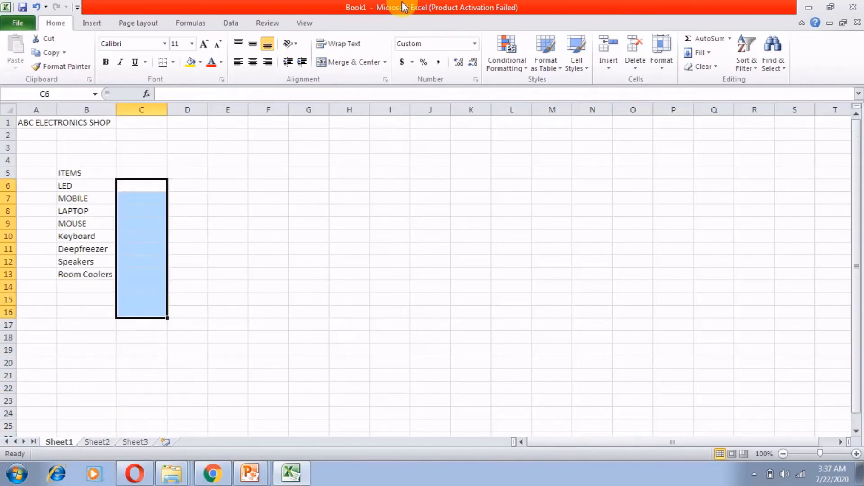
{"action": "key", "text": "Down"}
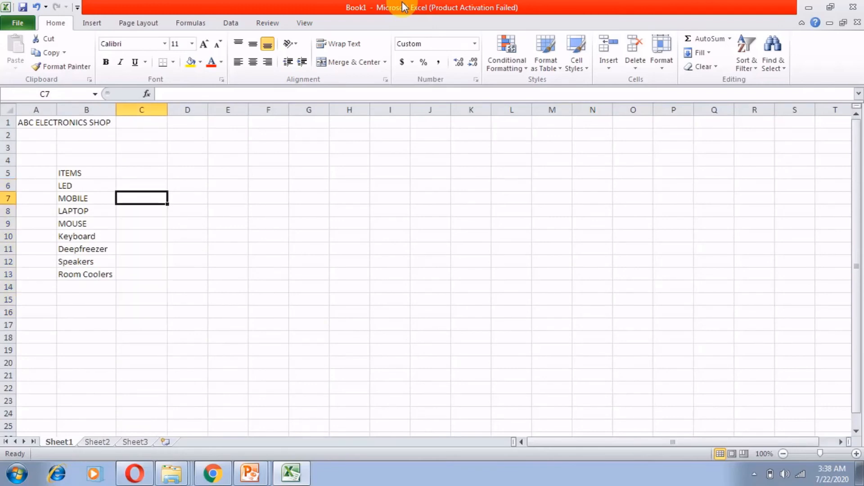
{"action": "key", "text": "Up"}
{"action": "type", "text": "="}
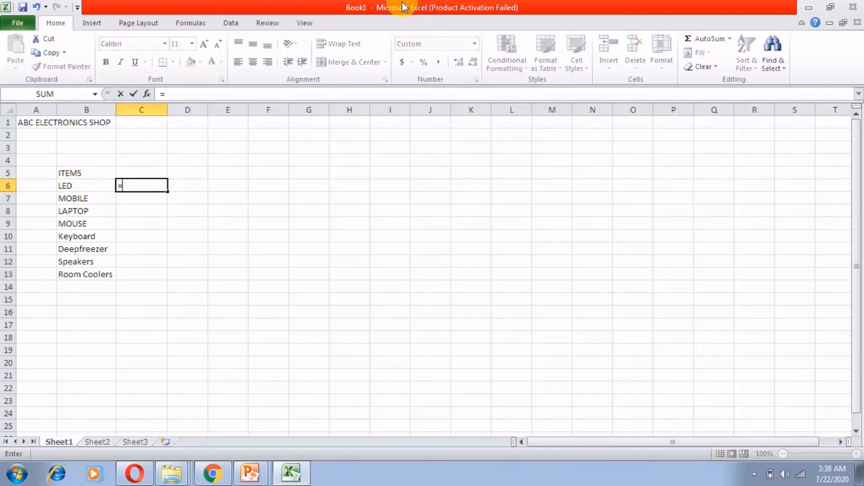
{"action": "type", "text": "c"}
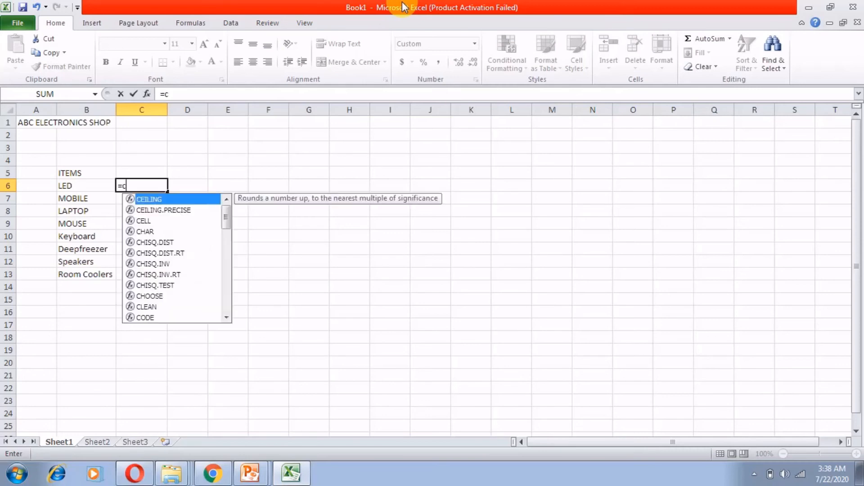
{"action": "type", "text": "ountif"}
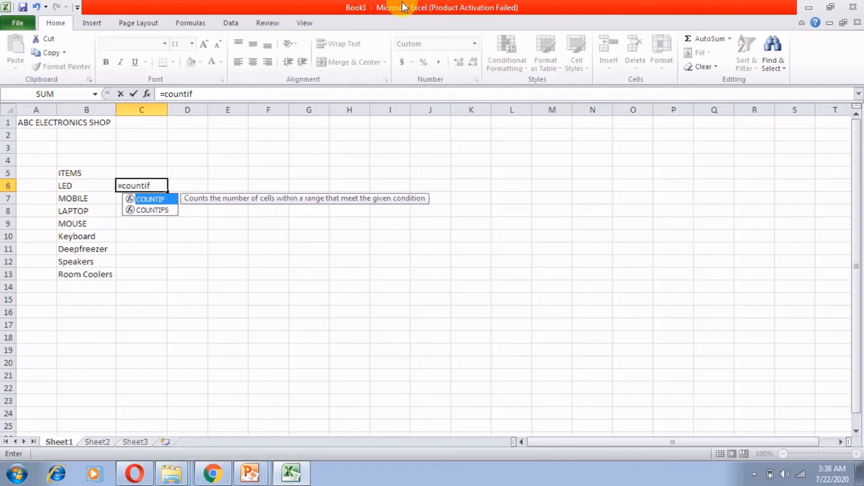
{"action": "type", "text": "("}
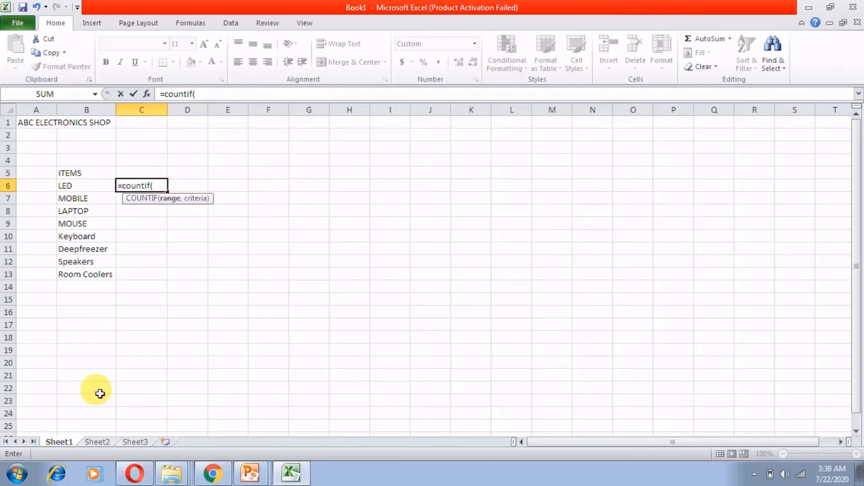
{"action": "left_click", "coordinate": [95, 442]}
{"action": "left_click", "coordinate": [130, 300]}
{"action": "key", "text": "ctrl+Up"}
{"action": "key", "text": "ctrl+shift+Down"}
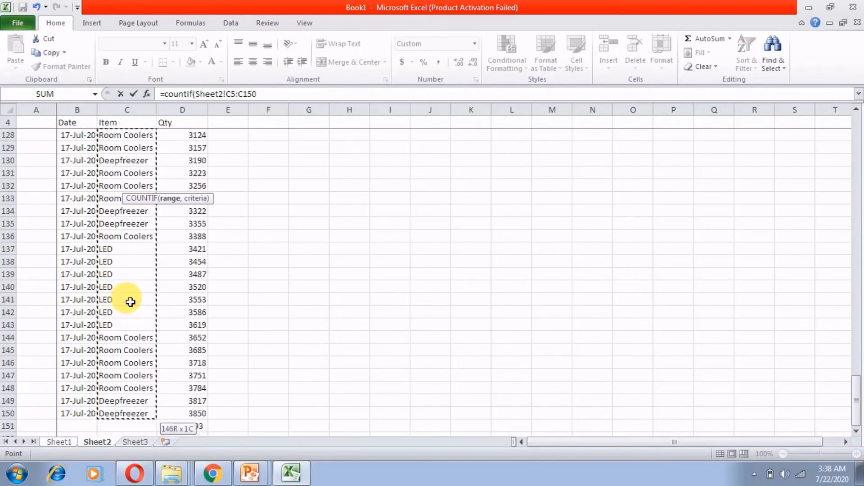
{"action": "type", "text": ","}
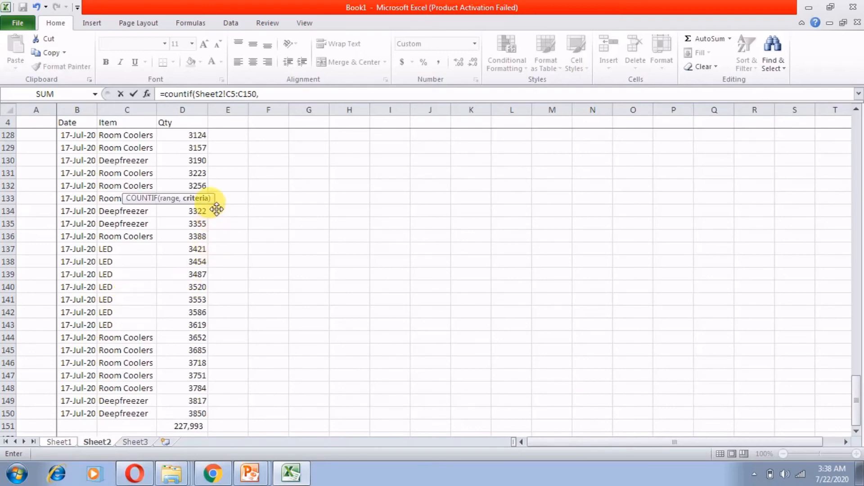
{"action": "left_click", "coordinate": [72, 438]}
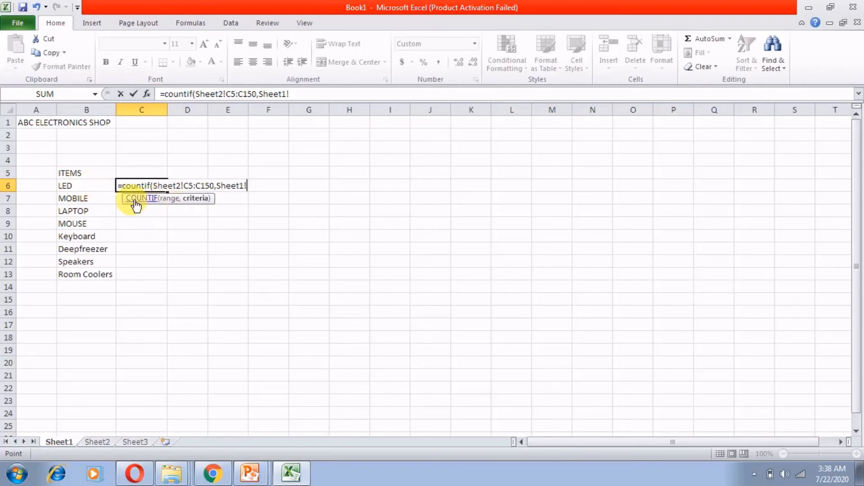
{"action": "left_click", "coordinate": [84, 188]}
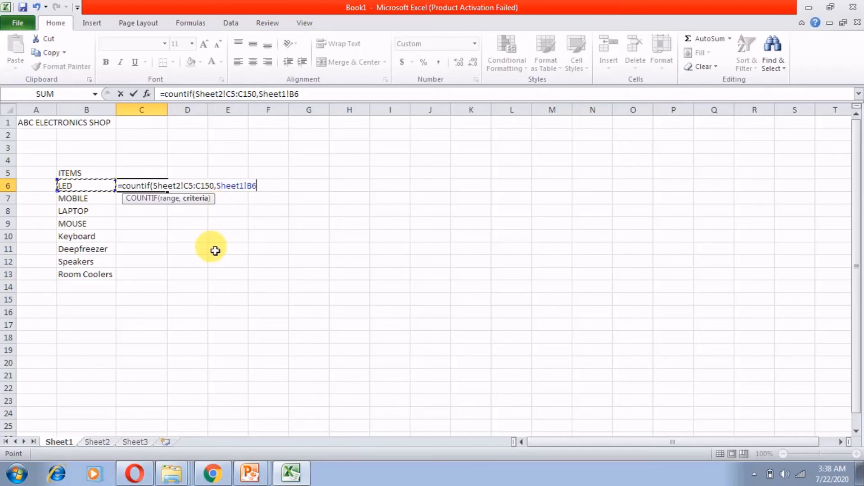
{"action": "type", "text": ")"}
{"action": "key", "text": "Return"}
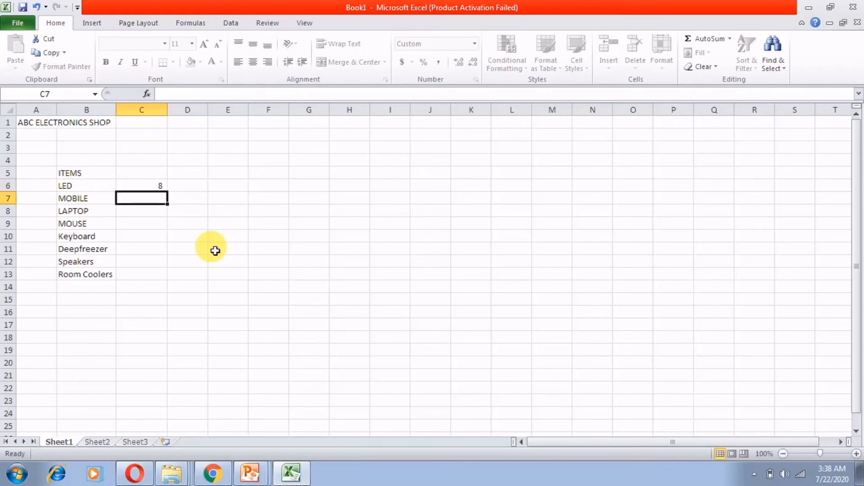
Step: Make the counted range in C6's COUNTIF formula absolute, giving =COUNTIF(Sheet2!$C$5:$C$150,Sheet1!B6)
{"action": "key", "text": "Up"}
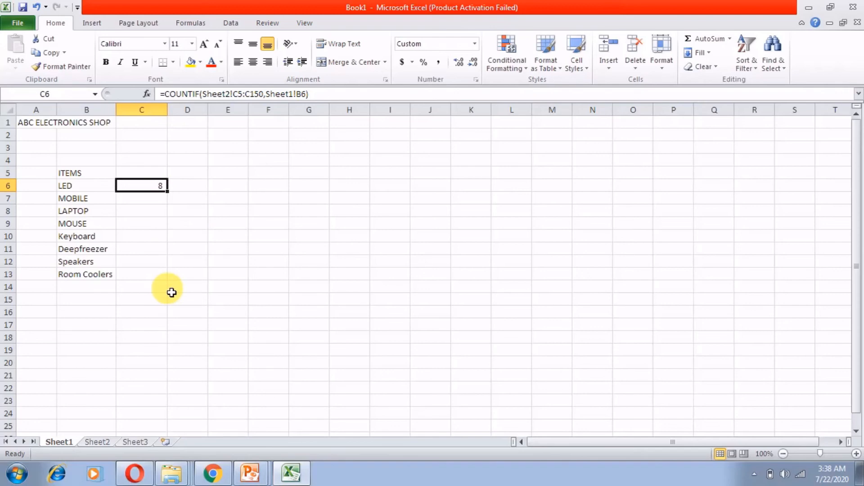
{"action": "left_click", "coordinate": [237, 93]}
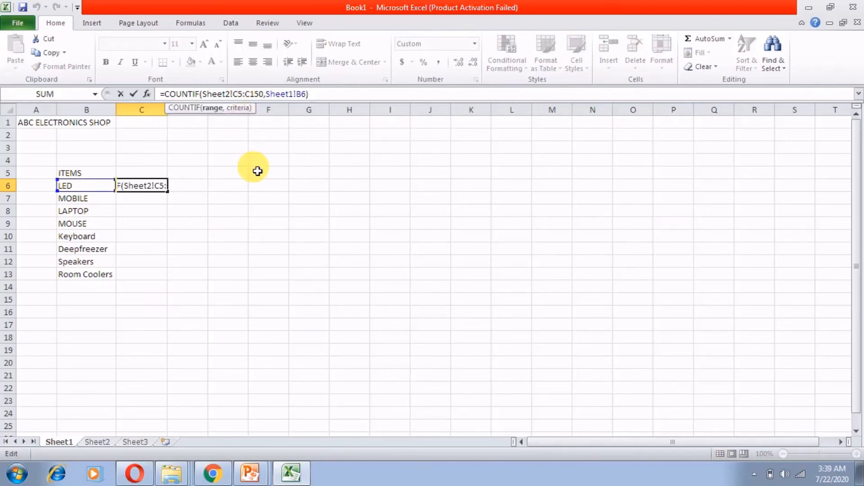
{"action": "type", "text": "$"}
{"action": "key", "text": "Right"}
{"action": "type", "text": "$"}
{"action": "key", "text": "Right"}
{"action": "key", "text": "Right"}
{"action": "type", "text": "$"}
{"action": "key", "text": "Right"}
{"action": "type", "text": "$"}
{"action": "key", "text": "Right"}
{"action": "key", "text": "Right"}
{"action": "key", "text": "Right"}
{"action": "key", "text": "Right"}
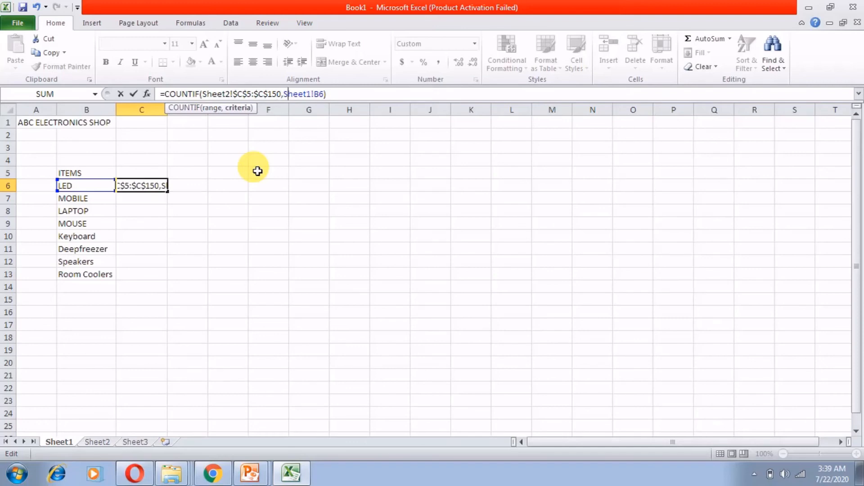
{"action": "key", "text": "Return"}
Step: Copy the COUNTIF formula from C6 into C7:C13 for the remaining items
{"action": "key", "text": "Up"}
{"action": "key", "text": "ctrl+c"}
{"action": "key", "text": "Down"}
{"action": "key", "text": "ctrl+v"}
{"action": "key", "text": "Down"}
{"action": "key", "text": "ctrl+v"}
{"action": "key", "text": "Down"}
{"action": "key", "text": "ctrl+v"}
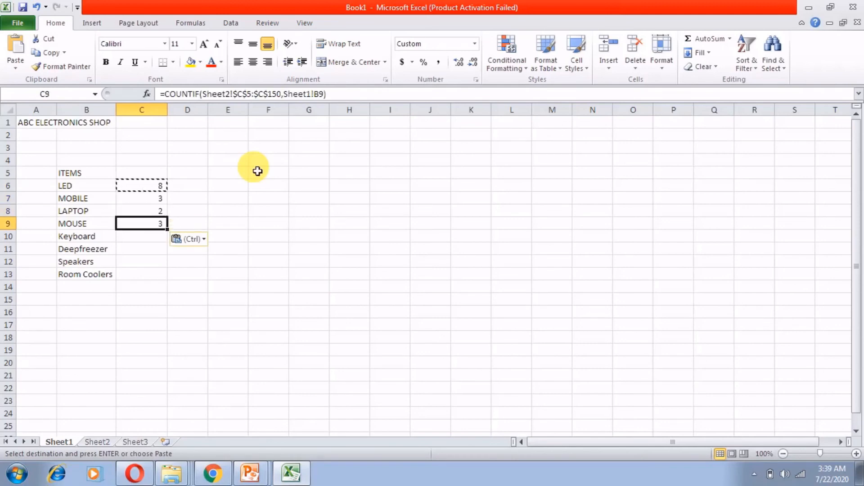
{"action": "key", "text": "Down"}
{"action": "key", "text": "ctrl+v"}
{"action": "key", "text": "Down"}
{"action": "key", "text": "ctrl+v"}
{"action": "key", "text": "Down"}
{"action": "key", "text": "ctrl+v"}
{"action": "key", "text": "Down"}
{"action": "key", "text": "ctrl+v"}
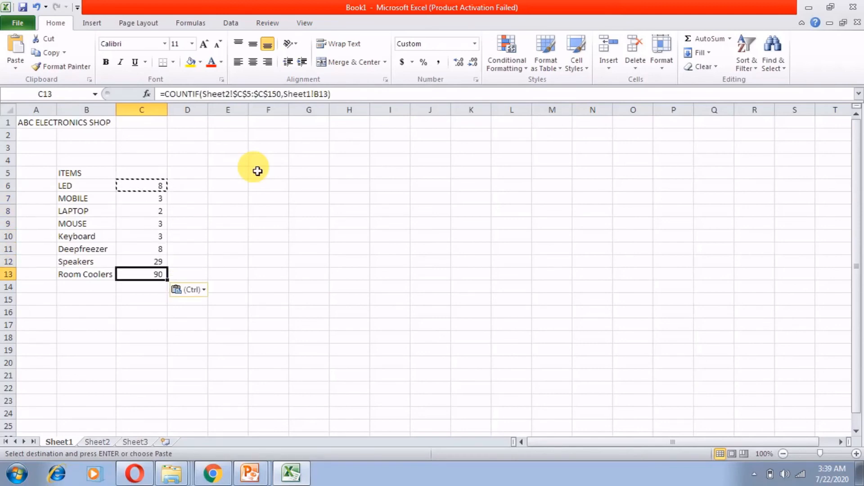
{"action": "key", "text": "Escape"}
Step: Examine the COUNTIF result for each item from LED in C6 down to Room Coolers in C13
{"action": "key", "text": "Up"}
{"action": "key", "text": "Up"}
{"action": "key", "text": "Up"}
{"action": "key", "text": "Up"}
{"action": "key", "text": "Up"}
{"action": "key", "text": "Up"}
{"action": "key", "text": "Up"}
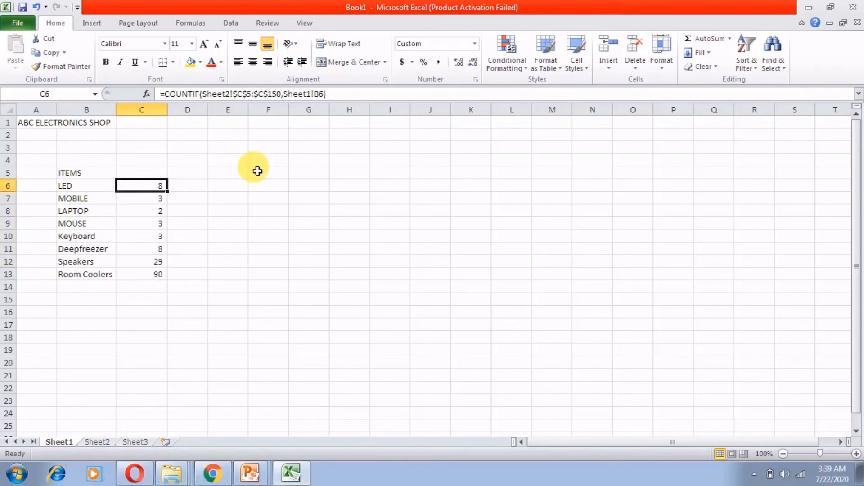
{"action": "key", "text": "Down"}
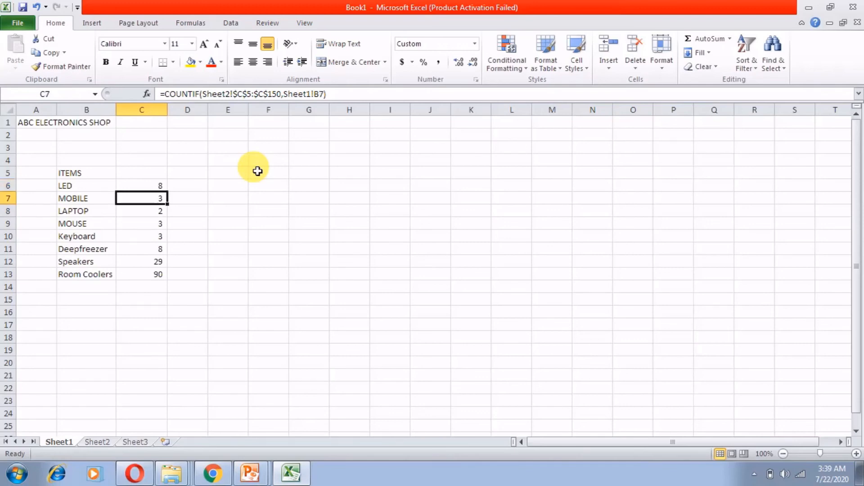
{"action": "key", "text": "Down"}
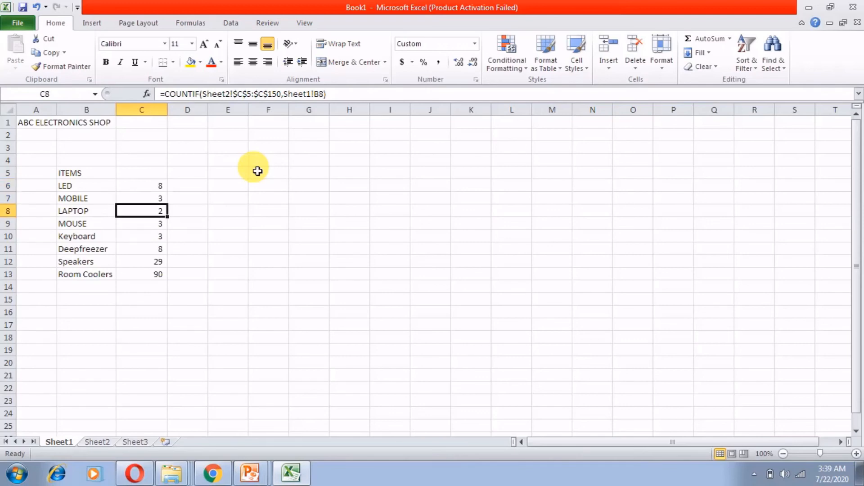
{"action": "key", "text": "Down"}
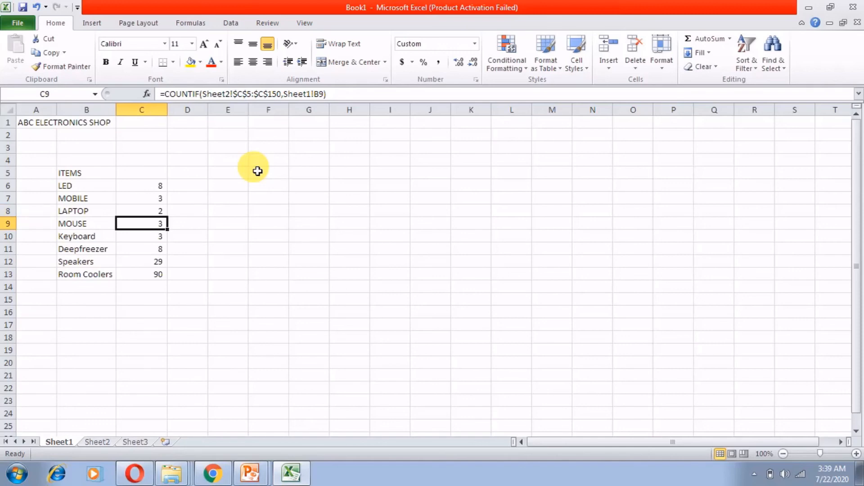
{"action": "key", "text": "Down"}
{"action": "key", "text": "Down"}
{"action": "key", "text": "Down"}
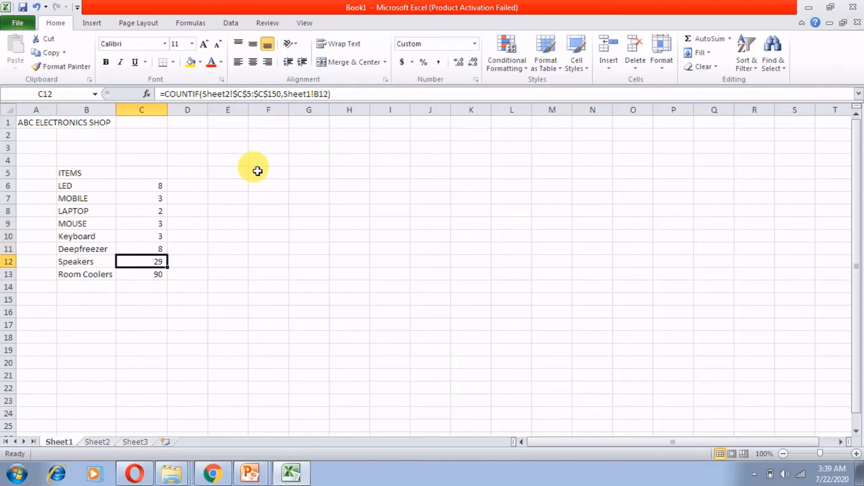
{"action": "key", "text": "Down"}
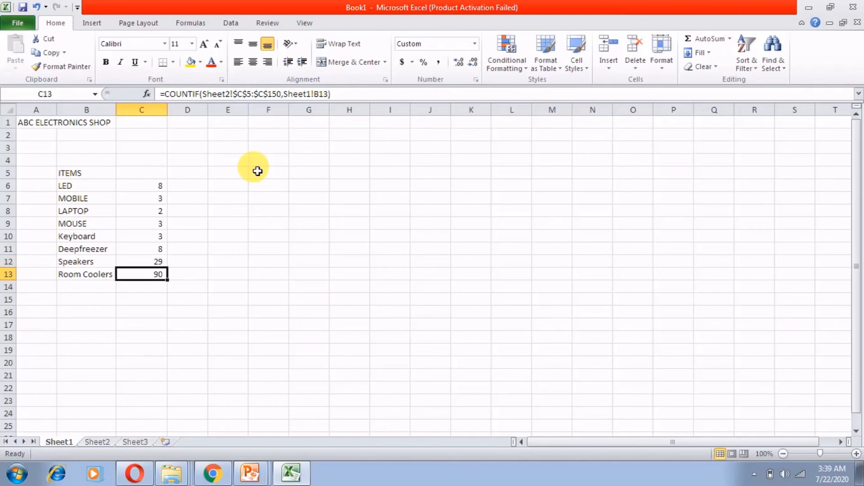
Step: Total the item counts in C14 with =SUM(C6:C13)
{"action": "key", "text": "Down"}
{"action": "key", "text": "alt+equal"}
{"action": "key", "text": "alt+equal"}
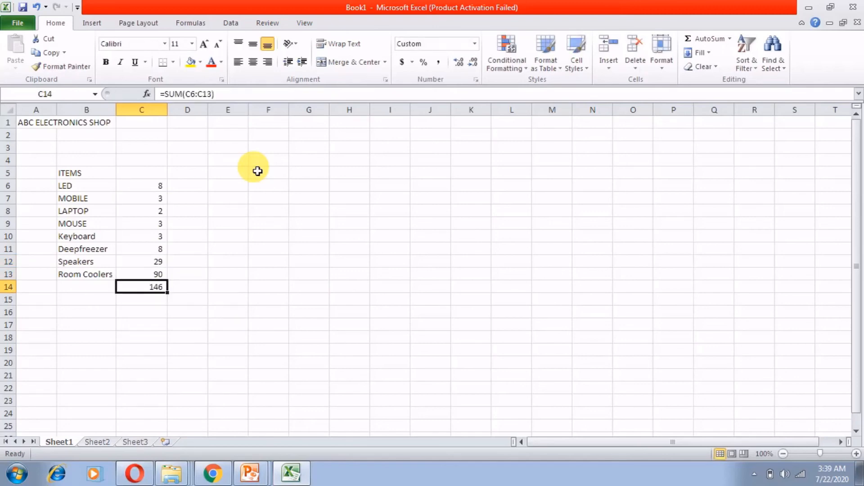
{"action": "key", "text": "ctrl+Page_Down"}
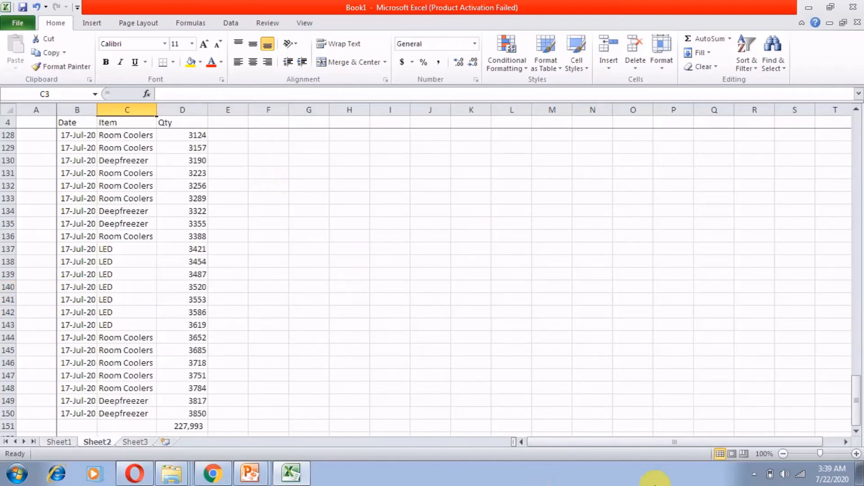
{"action": "left_click", "coordinate": [754, 473]}
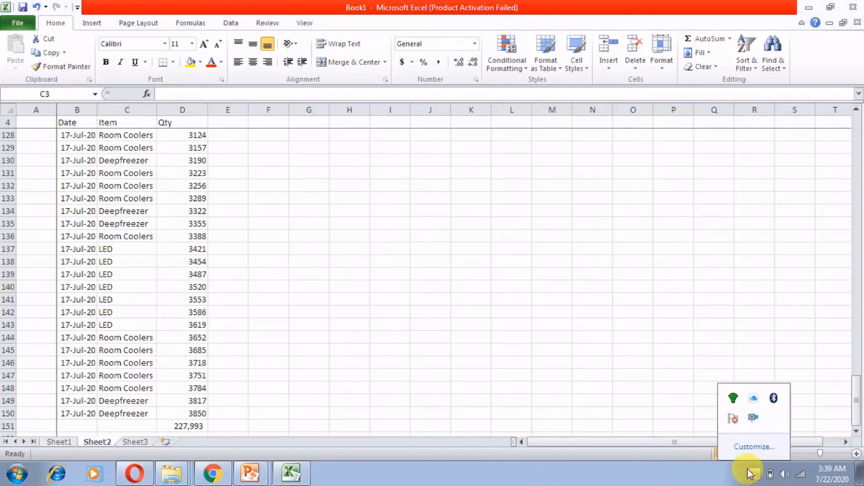
{"action": "right_click", "coordinate": [755, 418]}
{"action": "left_click", "coordinate": [607, 275]}
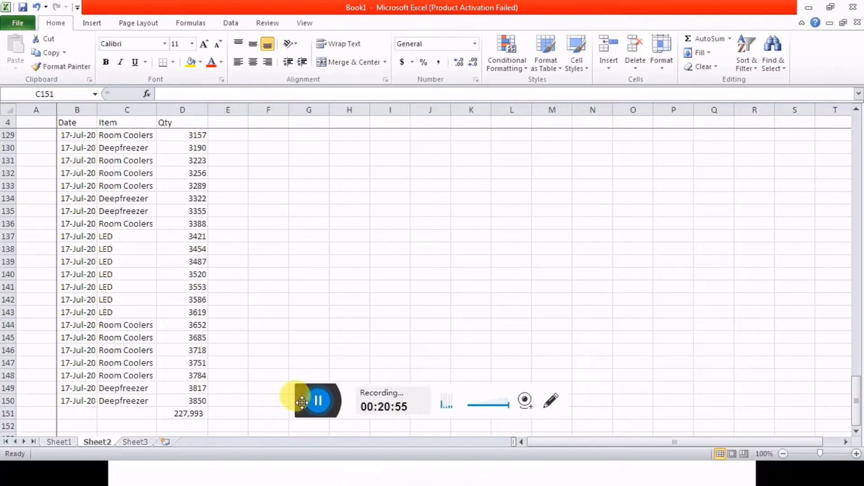
{"action": "left_click", "coordinate": [59, 441]}
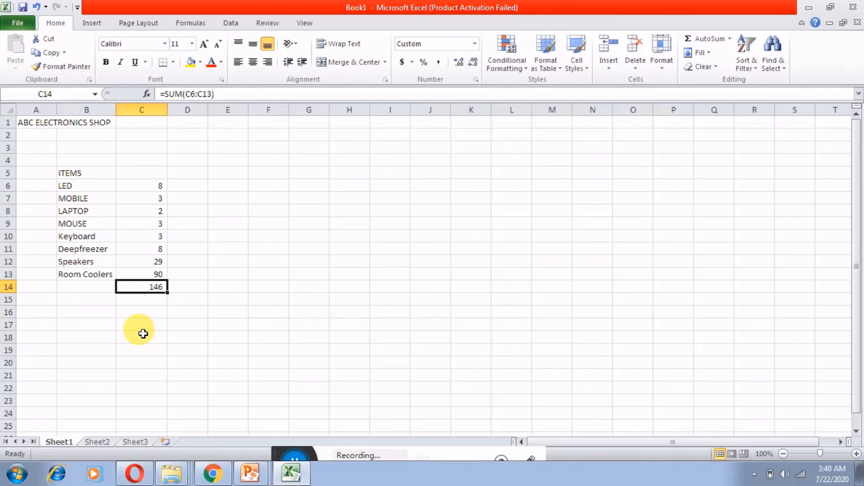
Step: Examine the extent of Sheet2's item list by selecting C5:C150 and checking its first and last entries
{"action": "left_click", "coordinate": [97, 442]}
{"action": "left_click", "coordinate": [126, 280]}
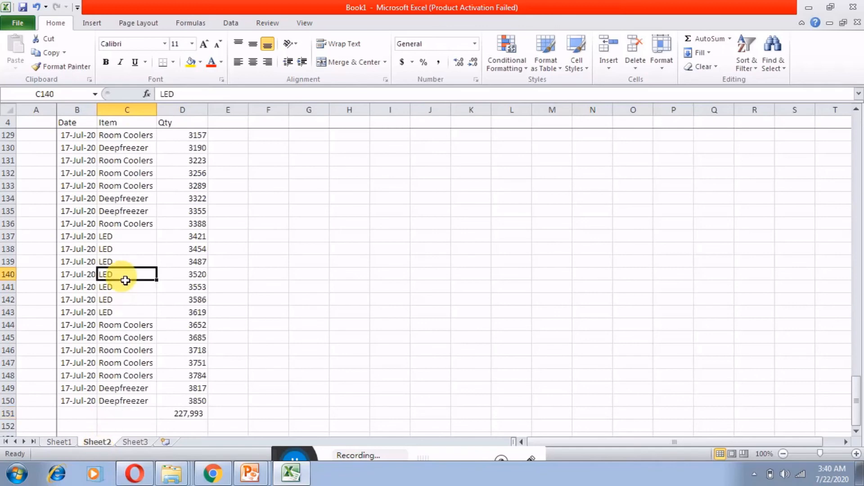
{"action": "key", "text": "ctrl+Down"}
{"action": "key", "text": "Down"}
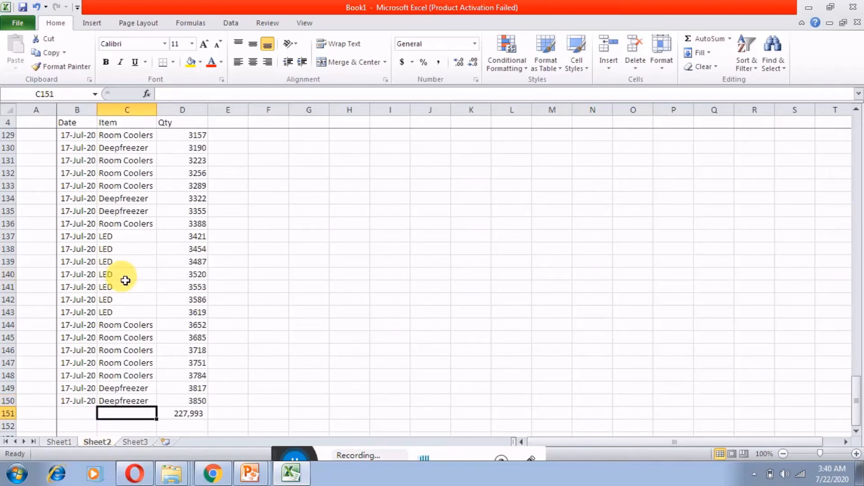
{"action": "left_click", "coordinate": [105, 196]}
{"action": "key", "text": "ctrl+Up"}
{"action": "key", "text": "Down"}
{"action": "key", "text": "ctrl+shift+Down"}
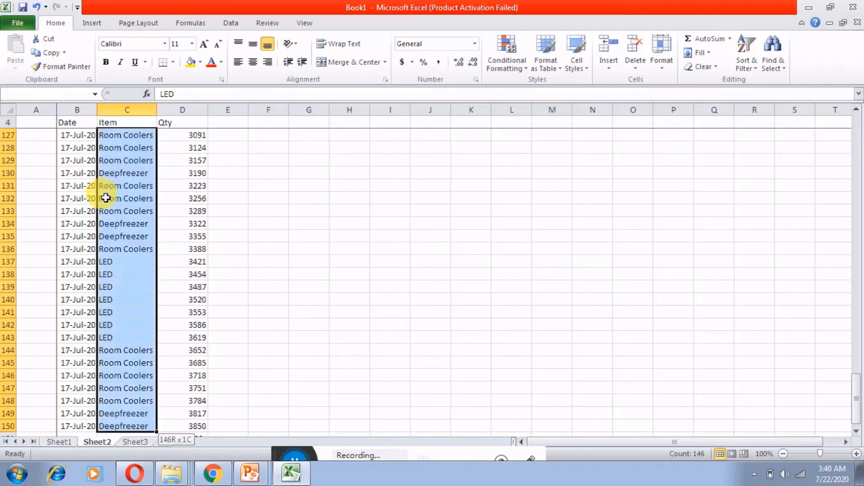
{"action": "key", "text": "shift+Down"}
{"action": "key", "text": "shift+Up"}
{"action": "key", "text": "ctrl+Up"}
{"action": "key", "text": "Down"}
{"action": "key", "text": "Down"}
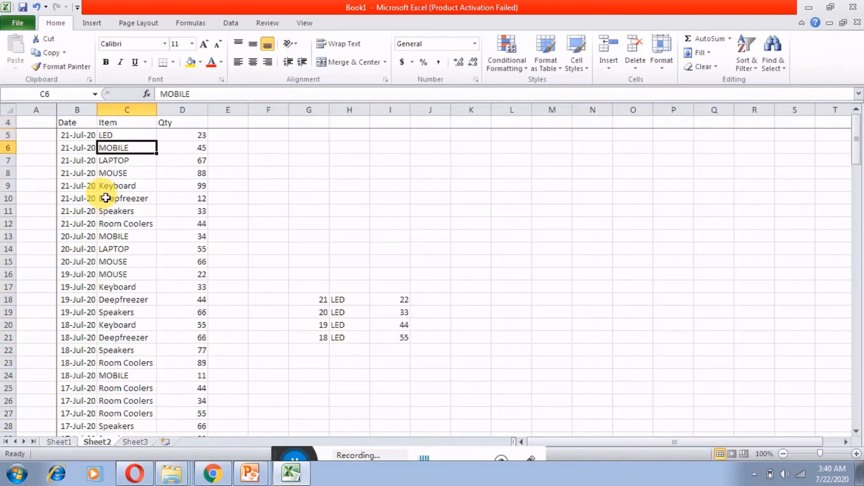
{"action": "key", "text": "Up"}
{"action": "key", "text": "ctrl+shift+Down"}
Step: Enter =COUNTA(C5:C150) in C151 on Sheet2 to count all item entries
{"action": "key", "text": "ctrl+Down"}
{"action": "key", "text": "Down"}
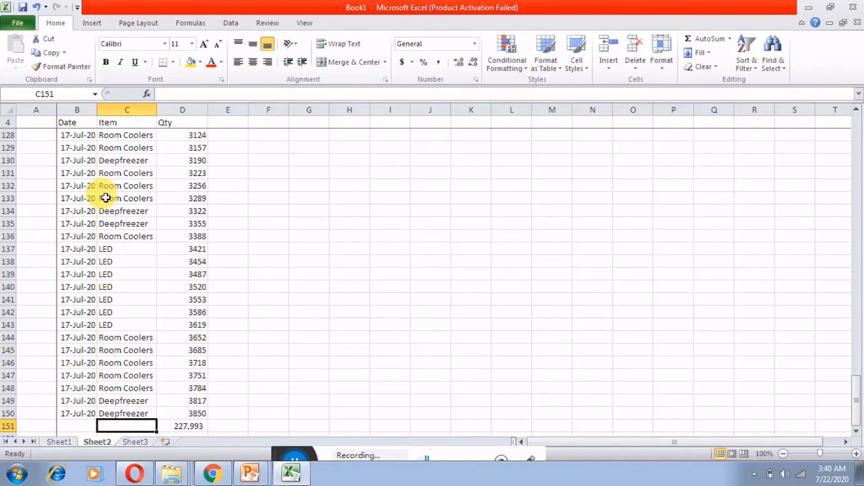
{"action": "type", "text": "=co"}
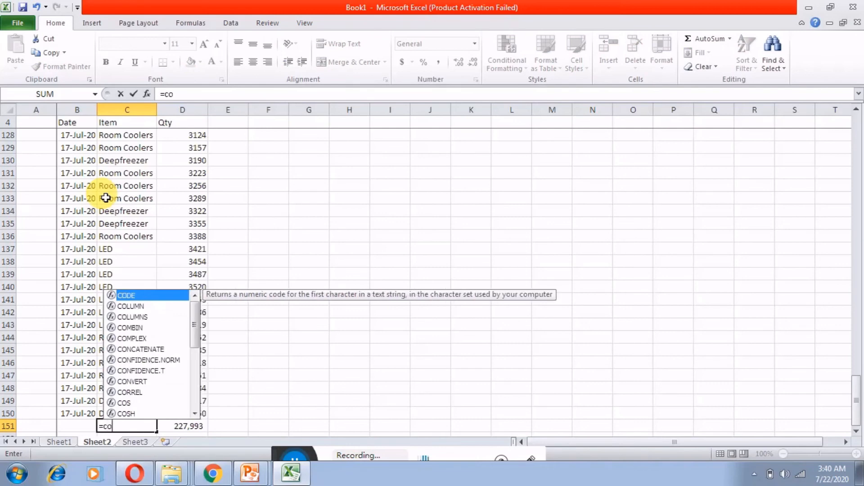
{"action": "type", "text": "unta"}
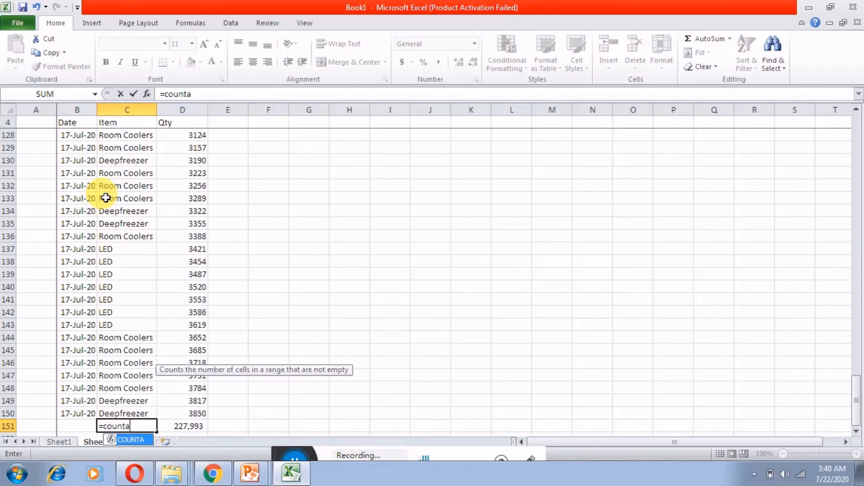
{"action": "type", "text": "("}
{"action": "key", "text": "Up"}
{"action": "key", "text": "ctrl+shift+Up"}
{"action": "key", "text": "shift+Down"}
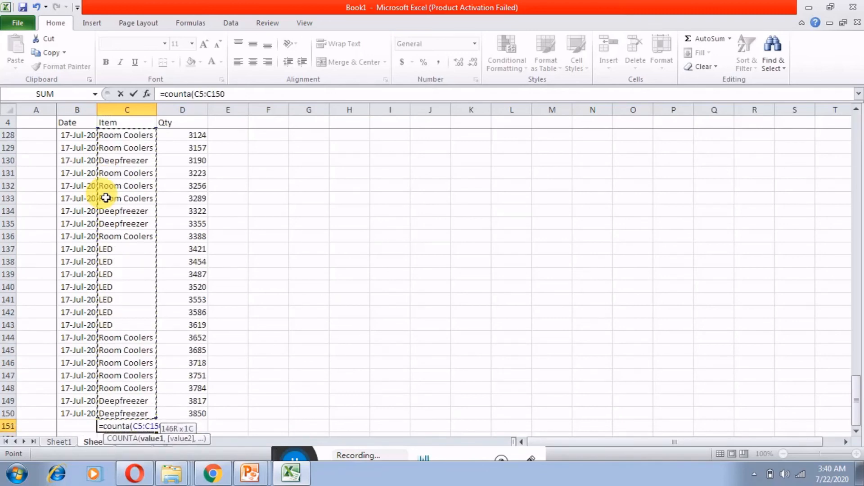
{"action": "type", "text": ")"}
{"action": "key", "text": "Return"}
{"action": "key", "text": "Up"}
Step: Compare the summed item counts in C14 on Sheet1 with the COUNTA result in C151 on Sheet2
{"action": "key", "text": "ctrl+Page_Up"}
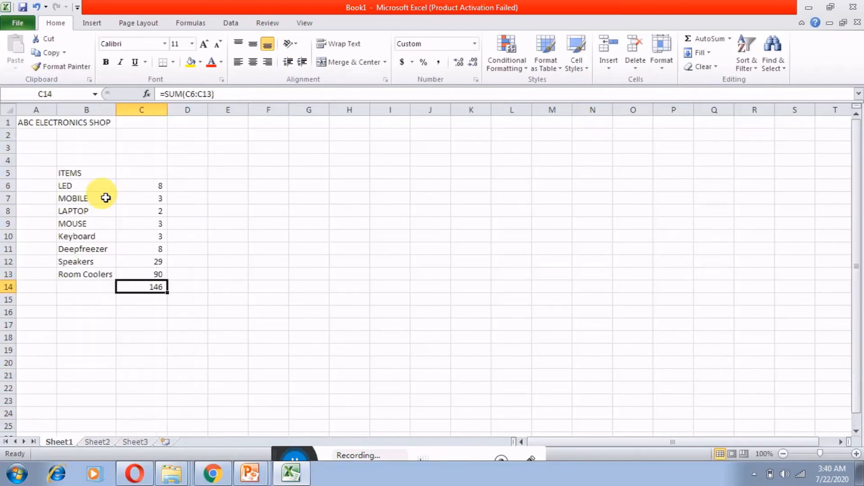
{"action": "key", "text": "ctrl+Page_Down"}
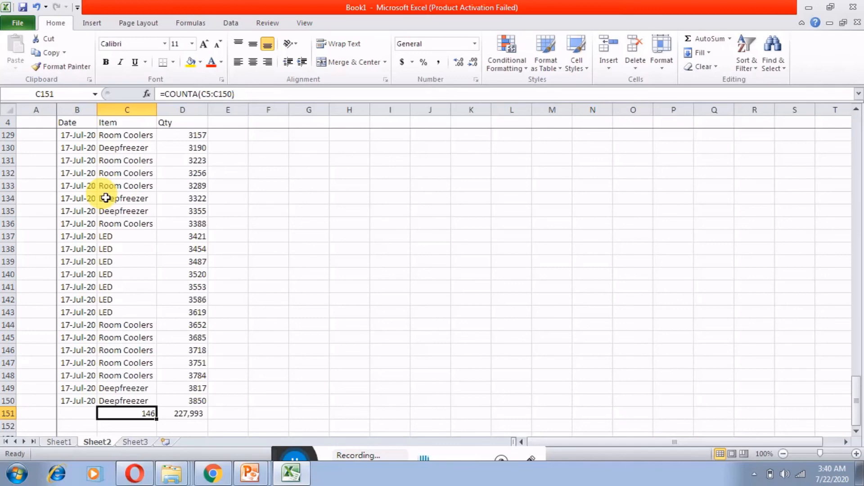
{"action": "key", "text": "ctrl+Page_Up"}
{"action": "key", "text": "Up"}
{"action": "key", "text": "Up"}
{"action": "key", "text": "Up"}
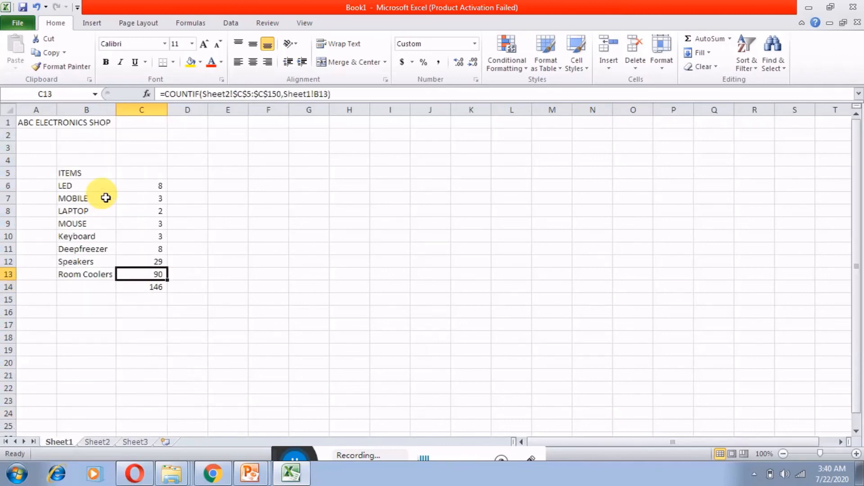
{"action": "key", "text": "Up"}
{"action": "key", "text": "Up"}
{"action": "key", "text": "ctrl+Page_Down"}
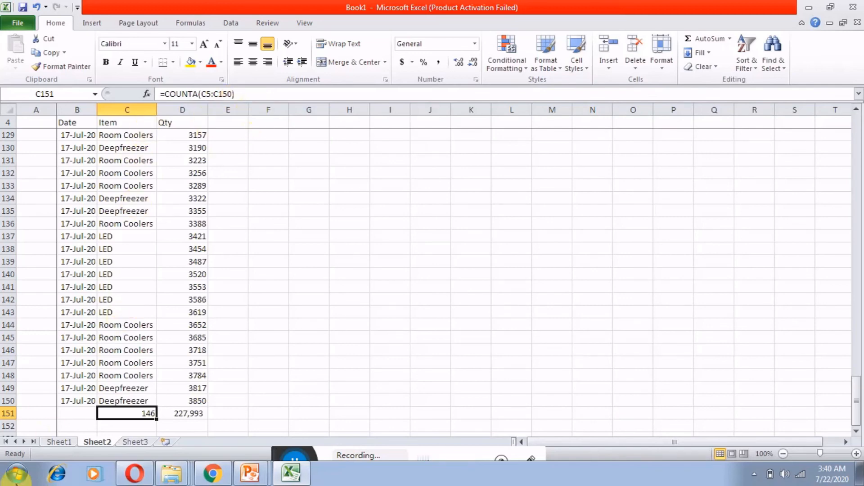
Step: Examine the item names in B6:B13 on Sheet1 and the overall count in C14
{"action": "left_click", "coordinate": [58, 441]}
{"action": "left_click", "coordinate": [76, 187]}
{"action": "left_click", "coordinate": [83, 211]}
{"action": "left_click", "coordinate": [79, 249]}
{"action": "left_click", "coordinate": [78, 274]}
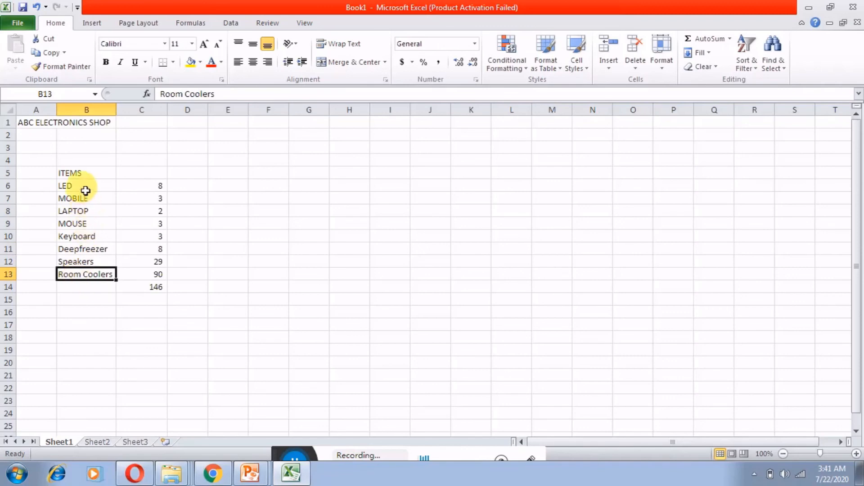
{"action": "left_click", "coordinate": [146, 293]}
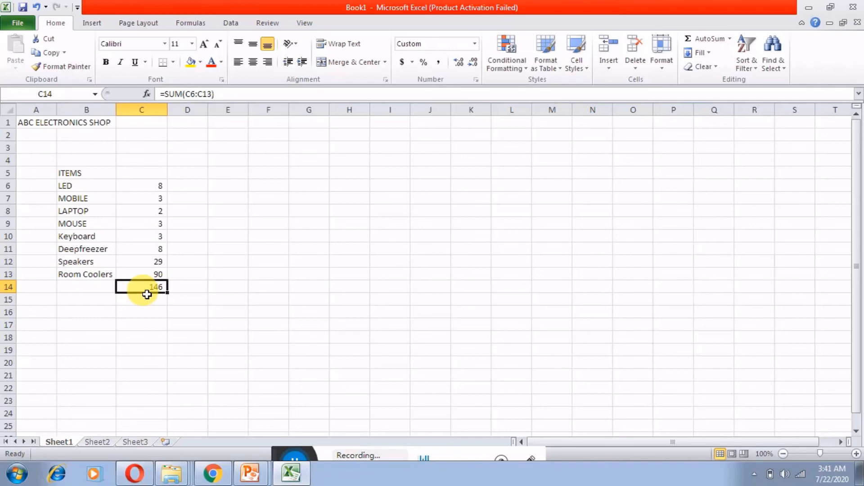
Step: Review the item list in column C of Sheet2 from its first entry to its last
{"action": "key", "text": "Page_Down"}
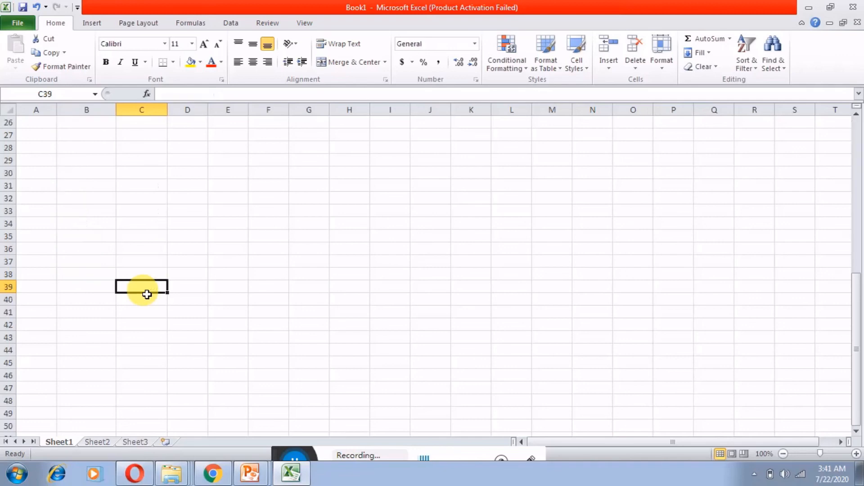
{"action": "key", "text": "ctrl+Page_Down"}
{"action": "key", "text": "ctrl+Up"}
{"action": "key", "text": "ctrl+Up"}
{"action": "key", "text": "Down"}
{"action": "key", "text": "ctrl+Down"}
{"action": "key", "text": "ctrl+Up"}
{"action": "key", "text": "Down"}
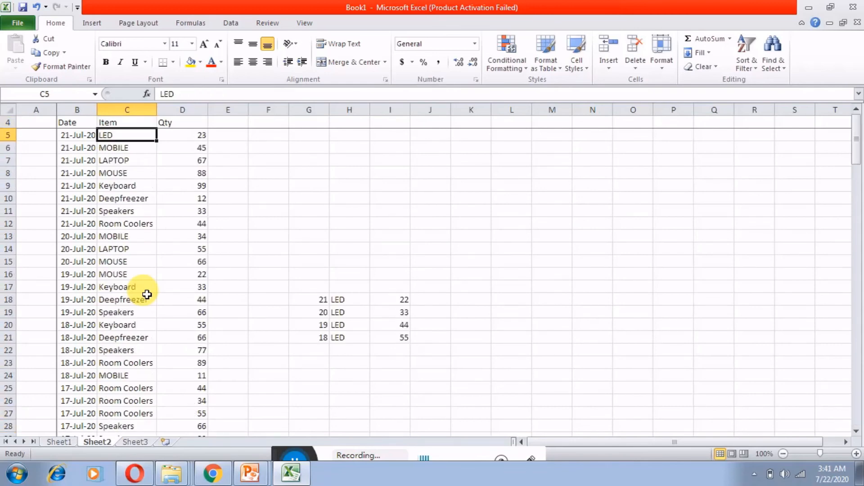